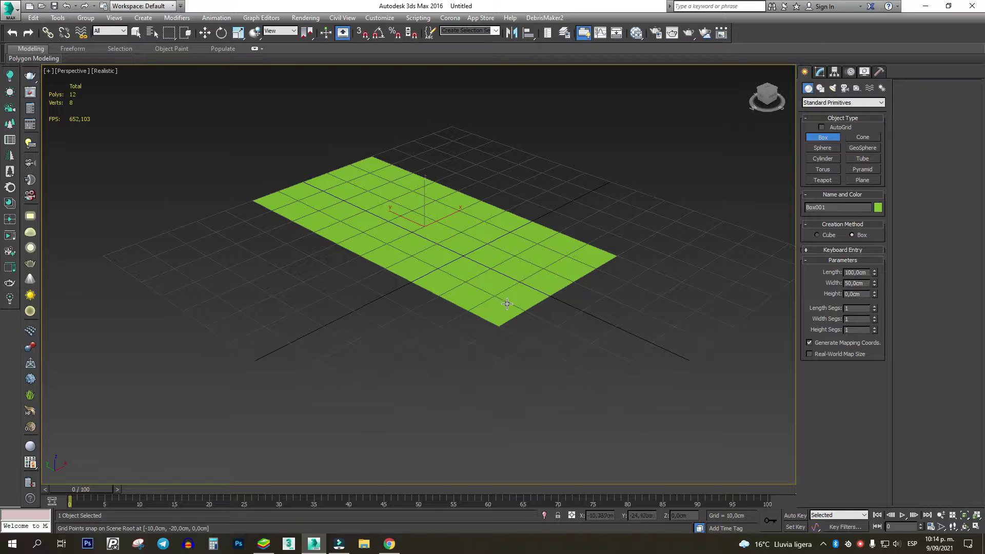
Step: Give the flat box a height of about 1.44 cm
{"action": "scroll", "coordinate": [503, 310], "scroll_direction": "up", "scroll_amount": 4}
{"action": "left_click", "coordinate": [820, 73]}
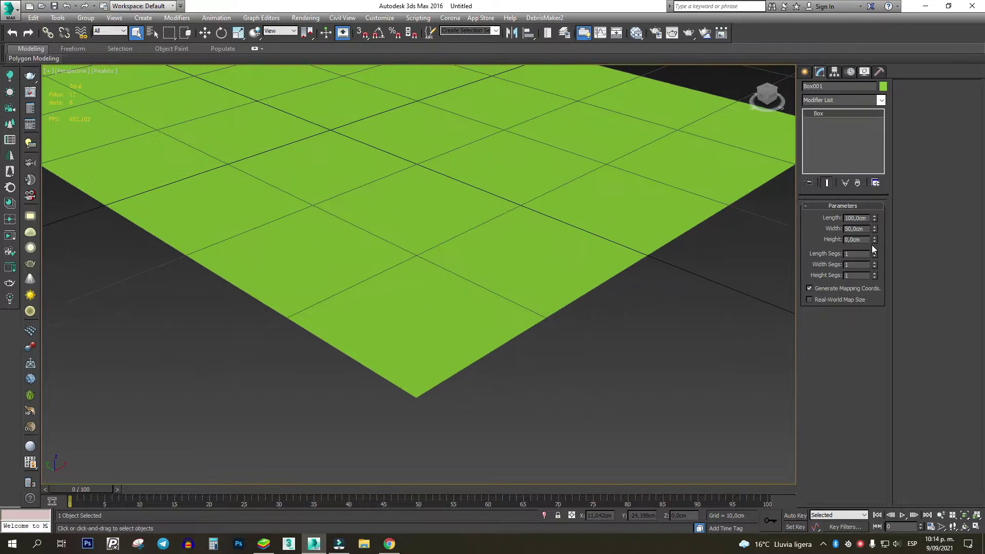
{"action": "left_click_drag", "start_coordinate": [874, 240], "coordinate": [875, 167]}
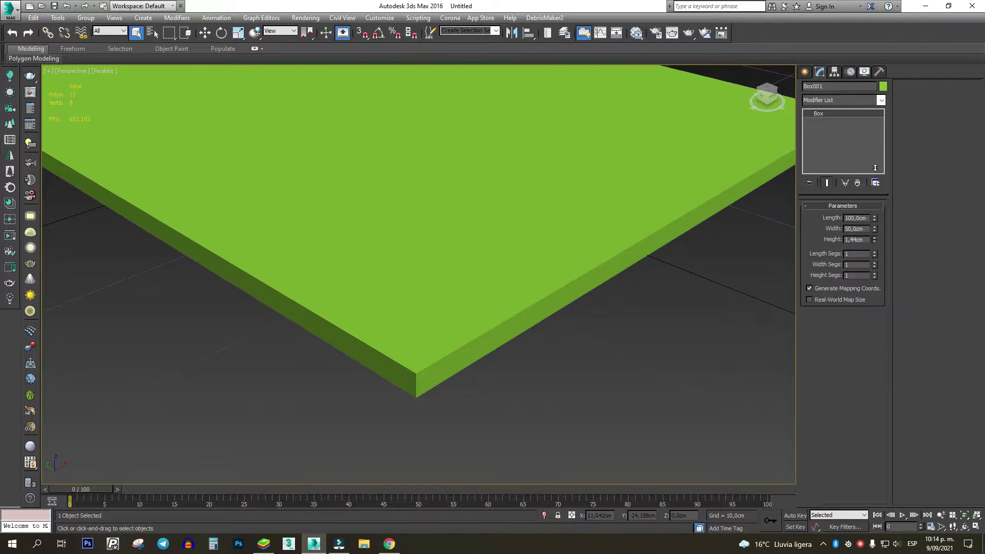
Step: Set the box's length to 150 cm
{"action": "scroll", "coordinate": [617, 269], "scroll_direction": "down", "scroll_amount": 5}
{"action": "middle_click_drag", "start_coordinate": [592, 270], "coordinate": [641, 269], "text": "alt"}
{"action": "scroll", "coordinate": [641, 269], "scroll_direction": "up", "scroll_amount": 3}
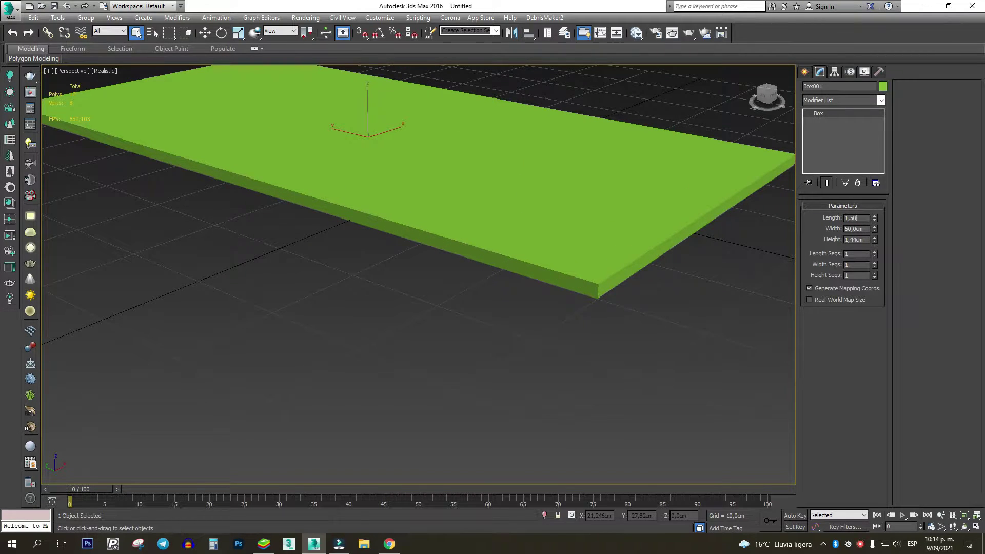
{"action": "type", "text": "1,50"}
{"action": "key", "text": "Return"}
{"action": "type", "text": "150"}
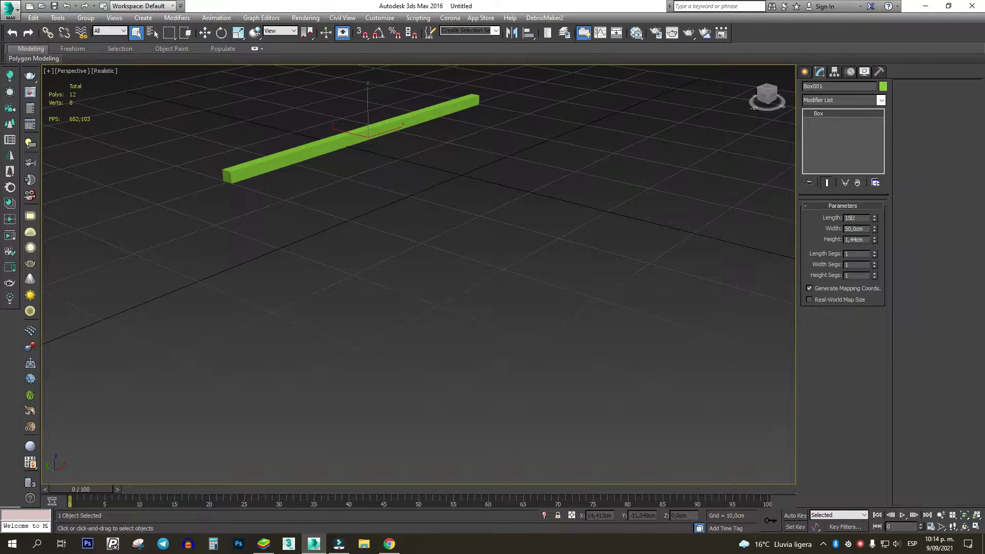
{"action": "key", "text": "Return"}
Step: Set the box's width to 80 cm
{"action": "scroll", "coordinate": [513, 275], "scroll_direction": "down", "scroll_amount": 5}
{"action": "middle_click_drag", "start_coordinate": [513, 275], "coordinate": [446, 298]}
{"action": "scroll", "coordinate": [446, 299], "scroll_direction": "up", "scroll_amount": 3}
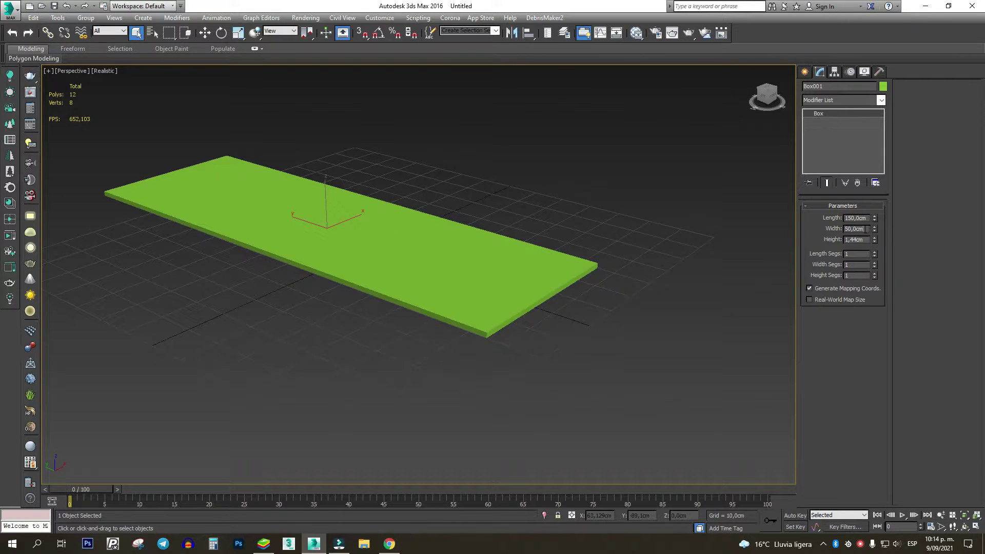
{"action": "left_click_drag", "start_coordinate": [866, 229], "coordinate": [766, 222]}
{"action": "type", "text": "80"}
{"action": "key", "text": "Return"}
{"action": "scroll", "coordinate": [465, 311], "scroll_direction": "down", "scroll_amount": 4}
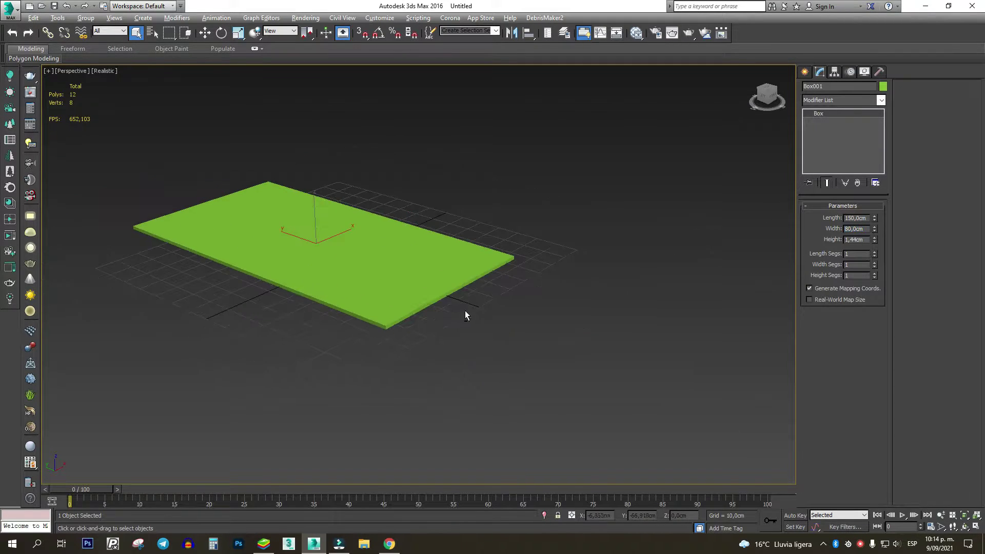
Step: Move the box straight up to a Z height of about 37.36 cm above the grid
{"action": "mouse_move", "coordinate": [464, 311]}
{"action": "middle_mouse_down", "text": "alt"}
{"action": "mouse_move", "coordinate": [442, 348]}
{"action": "mouse_move", "coordinate": [449, 314]}
{"action": "middle_mouse_up", "text": "alt"}
{"action": "scroll", "coordinate": [319, 220], "scroll_direction": "up", "scroll_amount": 3}
{"action": "type", "text": "w"}
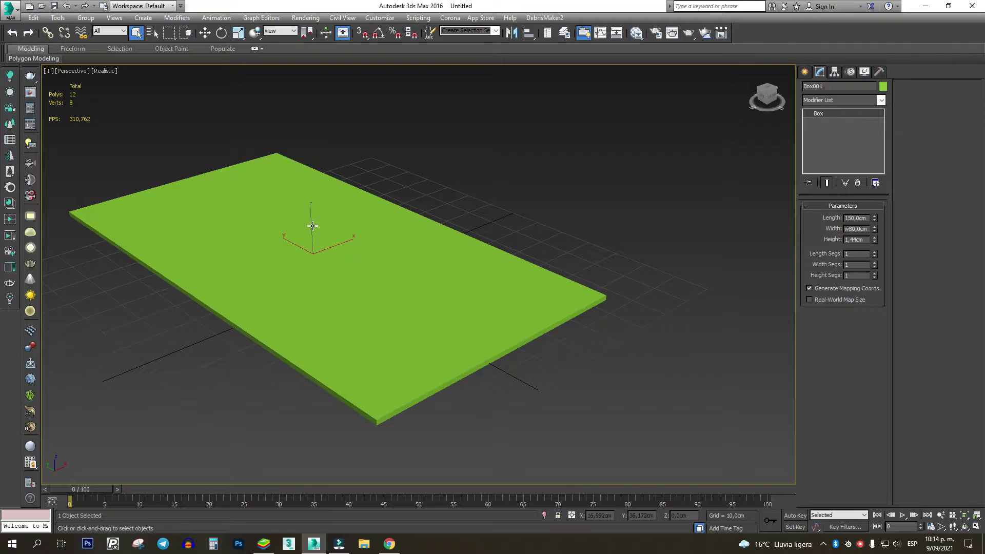
{"action": "left_click", "coordinate": [314, 226]}
{"action": "key", "text": "w"}
{"action": "left_click_drag", "start_coordinate": [311, 225], "coordinate": [303, 103]}
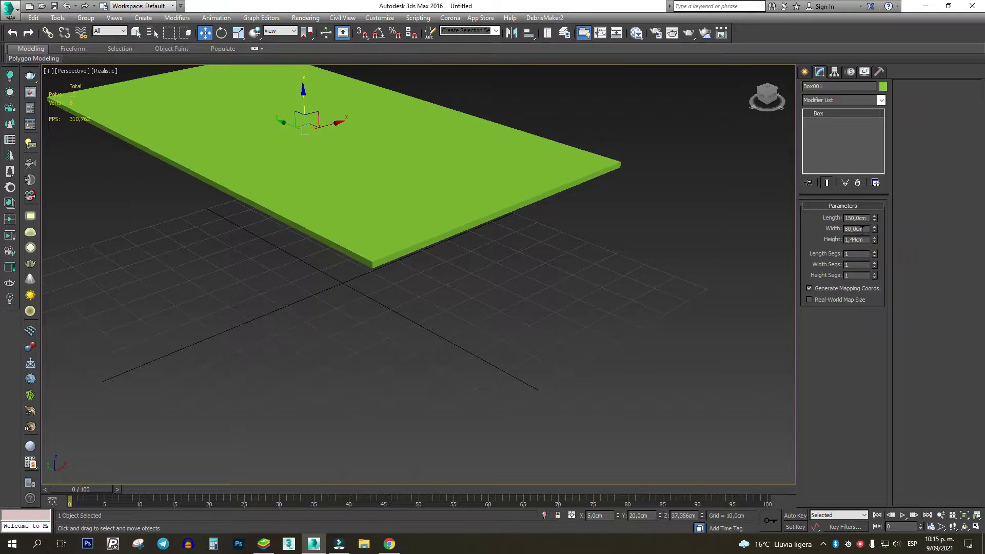
Step: Set the box's width to 70 cm
{"action": "type", "text": "70"}
{"action": "key", "text": "Return"}
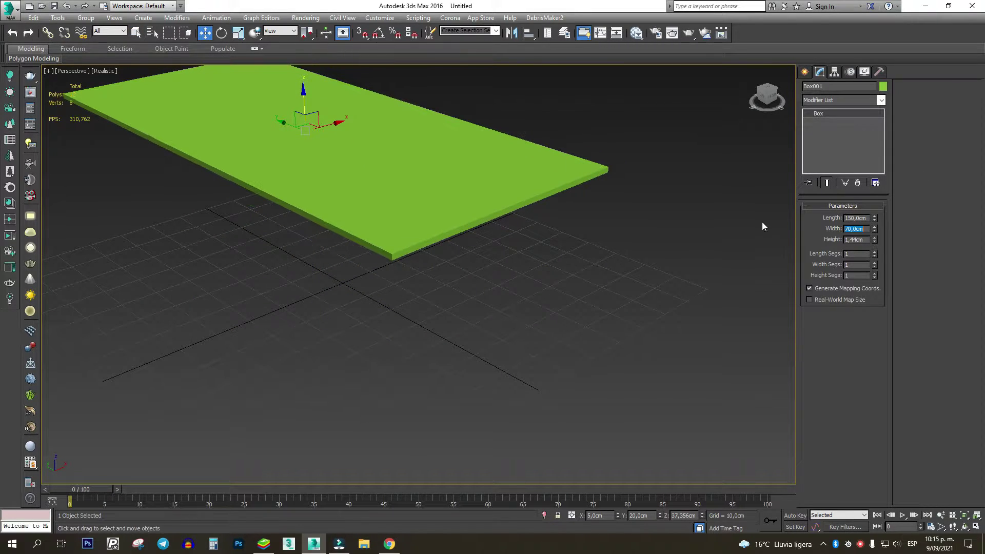
{"action": "scroll", "coordinate": [399, 245], "scroll_direction": "down", "scroll_amount": 2}
{"action": "middle_click_drag", "start_coordinate": [399, 244], "coordinate": [450, 210], "text": "alt"}
{"action": "scroll", "coordinate": [265, 234], "scroll_direction": "up", "scroll_amount": 6}
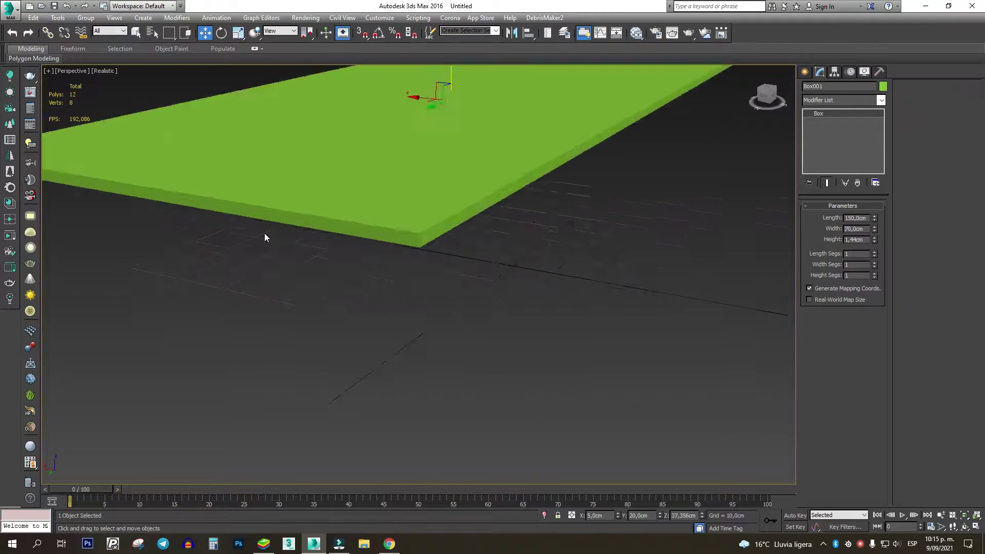
Step: Turn on the edged faces display in the perspective view
{"action": "key", "text": "alt+Tab"}
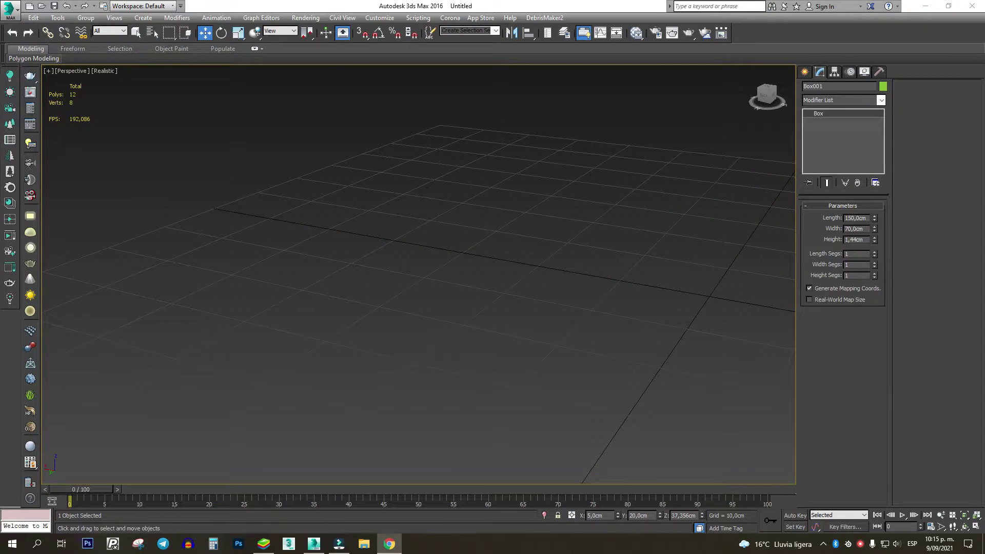
{"action": "middle_click_drag", "start_coordinate": [452, 333], "coordinate": [251, 299]}
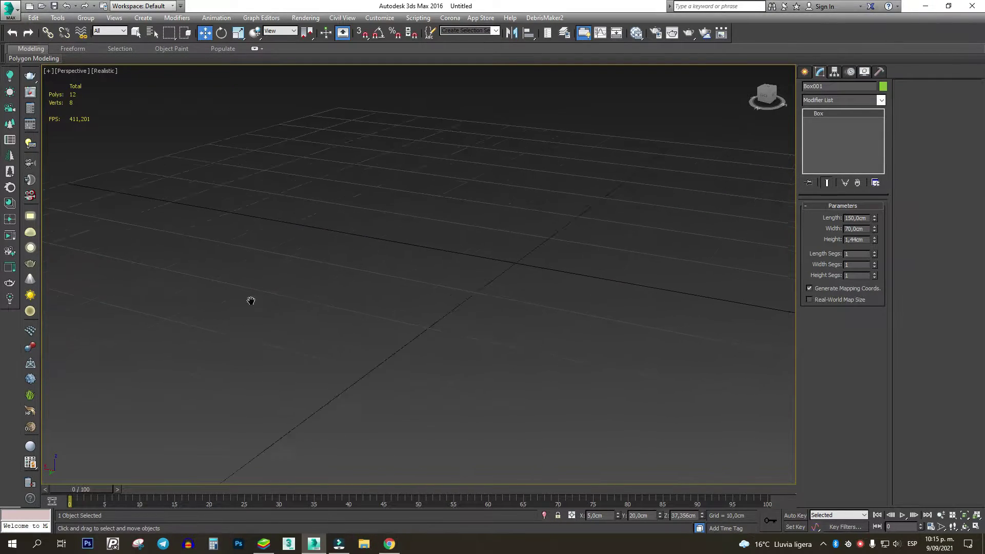
{"action": "scroll", "coordinate": [251, 299], "scroll_direction": "down", "scroll_amount": 6}
{"action": "scroll", "coordinate": [198, 280], "scroll_direction": "up", "scroll_amount": 8}
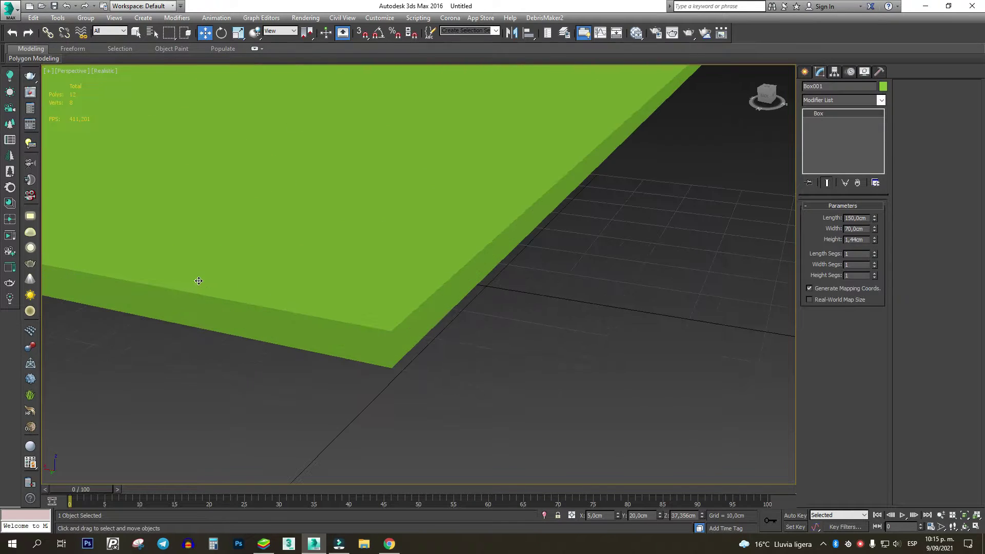
{"action": "key", "text": "F4"}
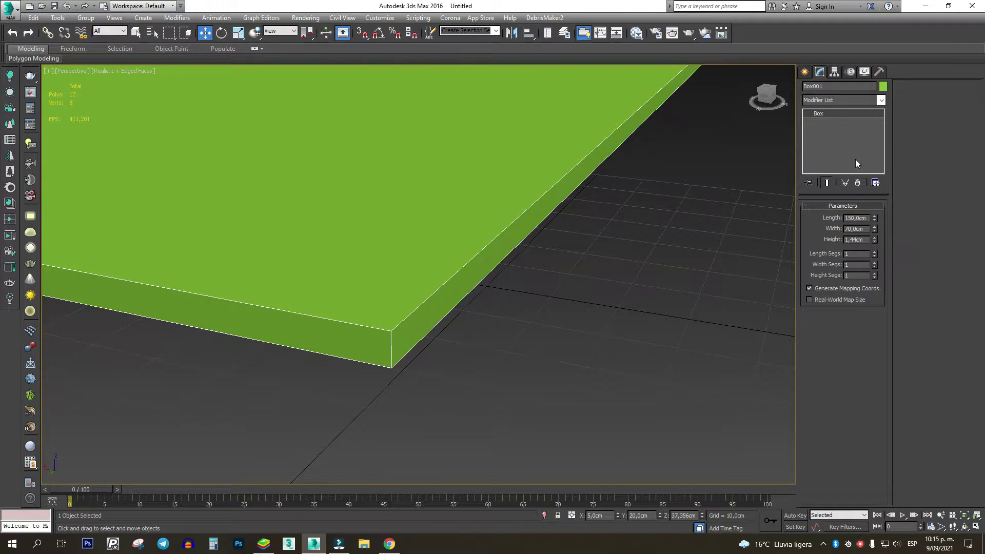
Step: Reduce the box's height to about 1.37 cm
{"action": "left_click", "coordinate": [883, 102]}
{"action": "left_click", "coordinate": [883, 101]}
{"action": "left_click_drag", "start_coordinate": [874, 242], "coordinate": [875, 268]}
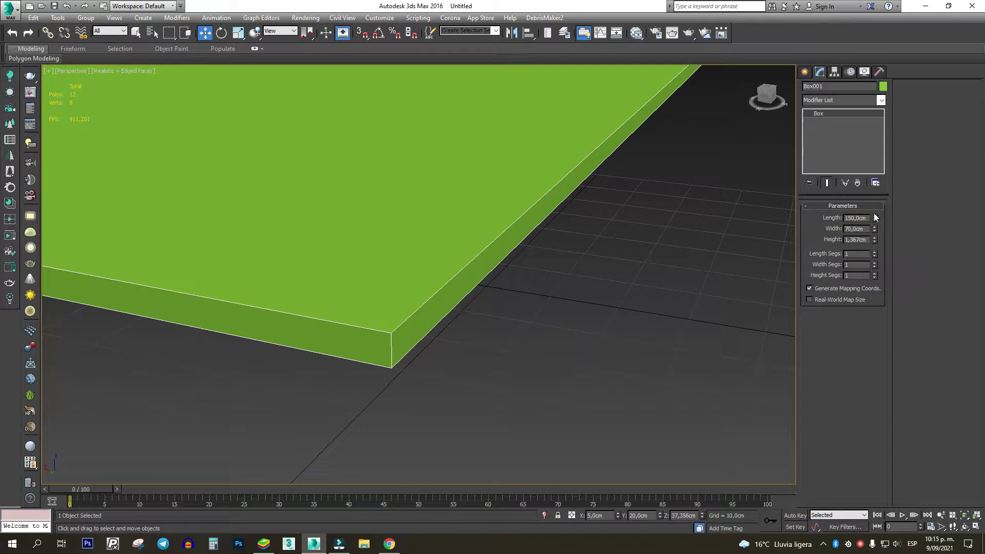
Step: Add an Edit Poly modifier to the box and select the vertical edge at its near corner at edge level
{"action": "left_click", "coordinate": [881, 101]}
{"action": "left_click", "coordinate": [839, 139]}
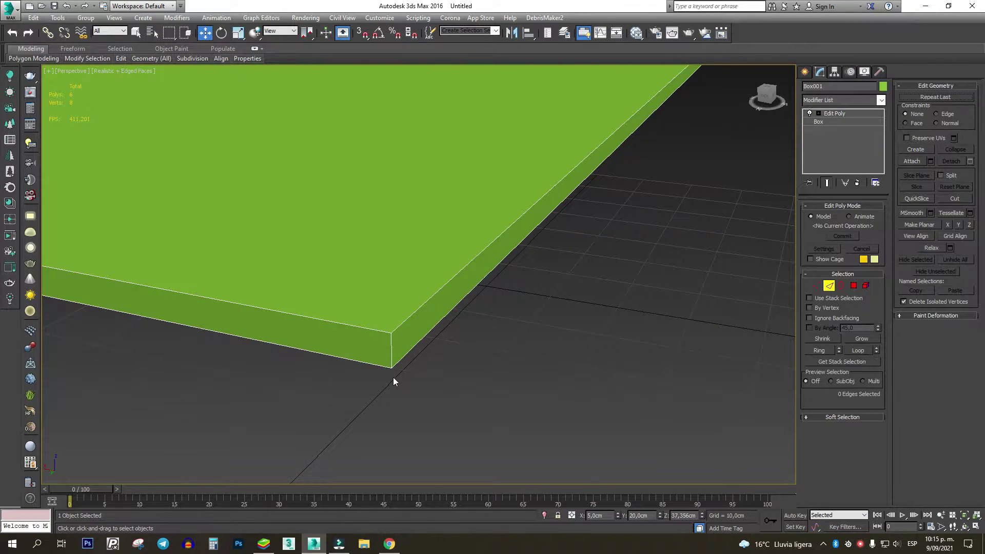
{"action": "left_click", "coordinate": [393, 348]}
Step: Connect the four long edges of the slab with 2 segments and a pinch of 99
{"action": "scroll", "coordinate": [434, 371], "scroll_direction": "down", "scroll_amount": 5}
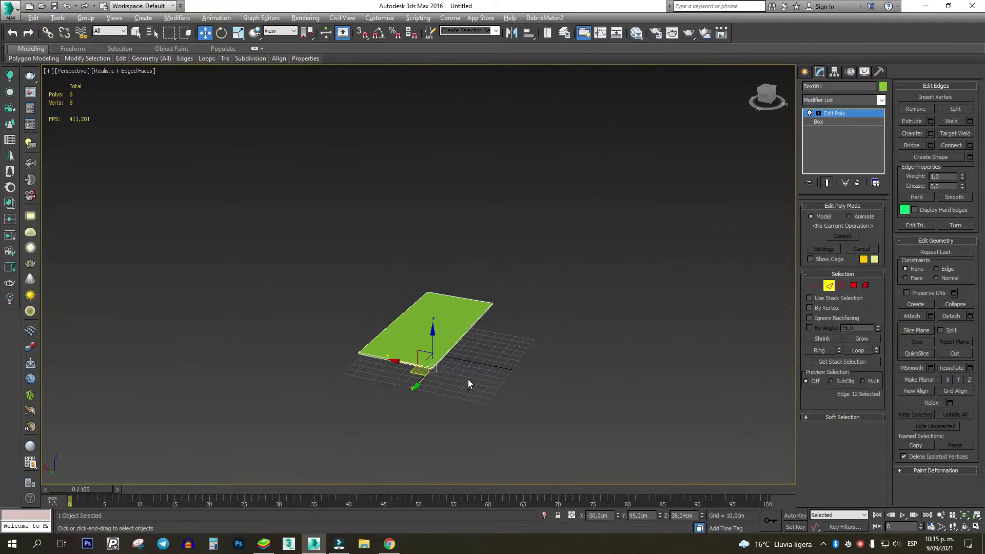
{"action": "middle_click_drag", "start_coordinate": [468, 381], "coordinate": [409, 394], "text": "alt"}
{"action": "scroll", "coordinate": [455, 364], "scroll_direction": "up", "scroll_amount": 4}
{"action": "middle_click_drag", "start_coordinate": [454, 363], "coordinate": [356, 357]}
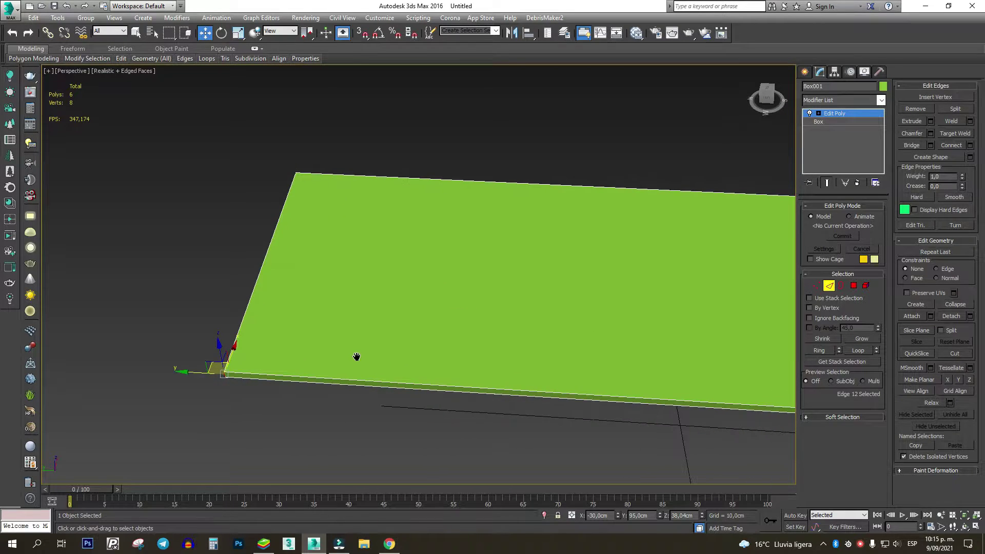
{"action": "scroll", "coordinate": [329, 357], "scroll_direction": "down", "scroll_amount": 3}
{"action": "left_click_drag", "start_coordinate": [476, 435], "coordinate": [513, 218]}
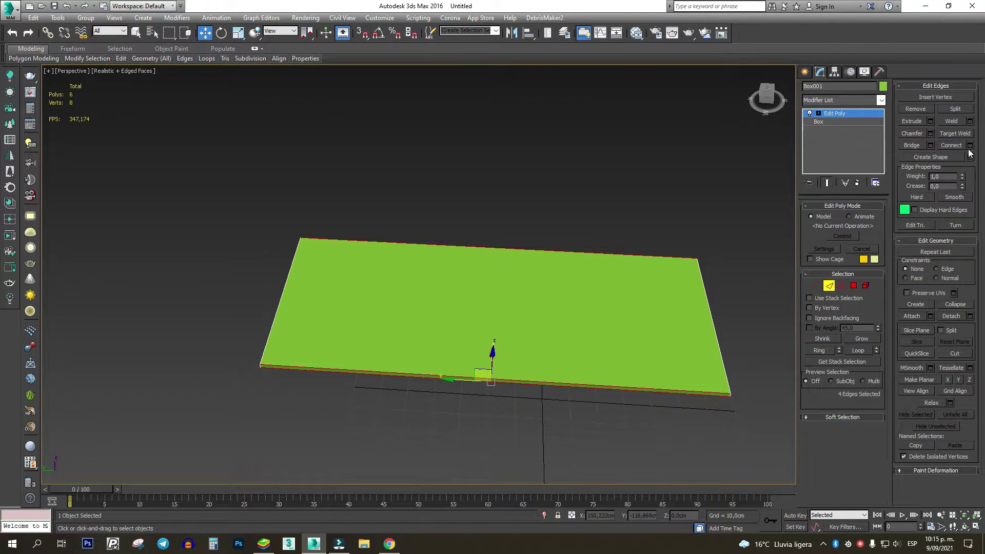
{"action": "left_click", "coordinate": [970, 146]}
{"action": "left_click", "coordinate": [425, 279]}
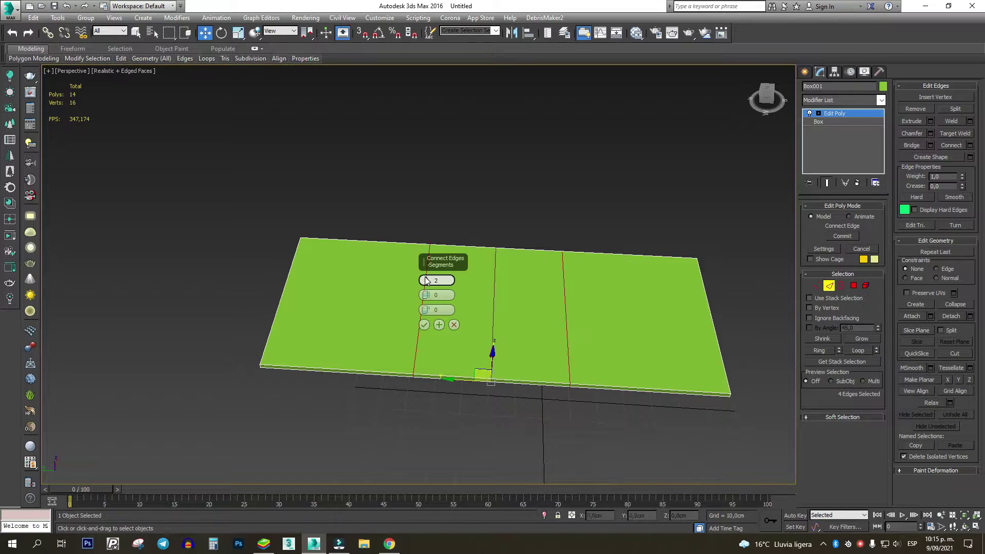
{"action": "left_click_drag", "start_coordinate": [426, 295], "coordinate": [425, 101]}
{"action": "scroll", "coordinate": [414, 328], "scroll_direction": "up", "scroll_amount": 5}
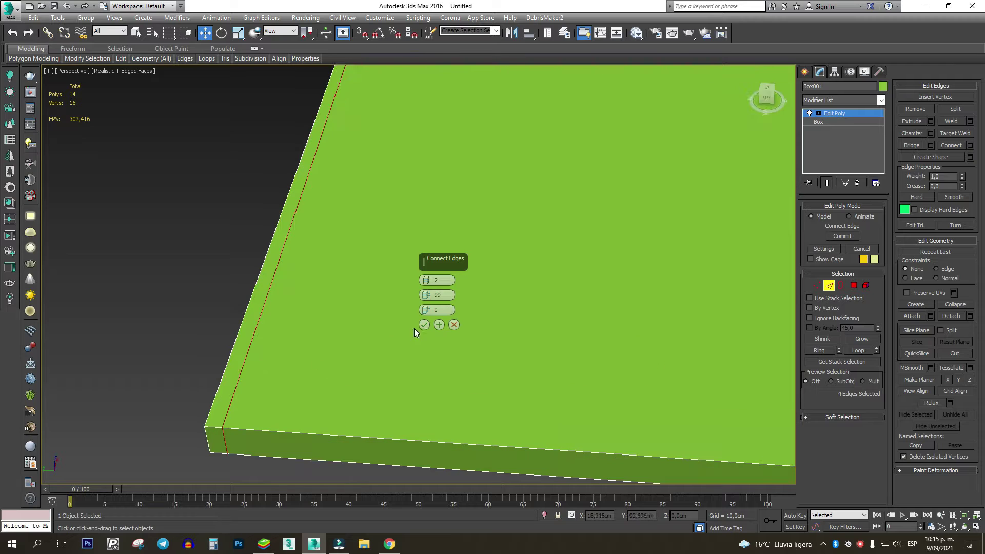
{"action": "left_click", "coordinate": [424, 324]}
Step: Select the ring of eight edges running across the slab's width
{"action": "scroll", "coordinate": [255, 335], "scroll_direction": "down", "scroll_amount": 5}
{"action": "middle_click_drag", "start_coordinate": [338, 337], "coordinate": [385, 138], "text": "alt"}
{"action": "left_click_drag", "start_coordinate": [447, 267], "coordinate": [473, 117]}
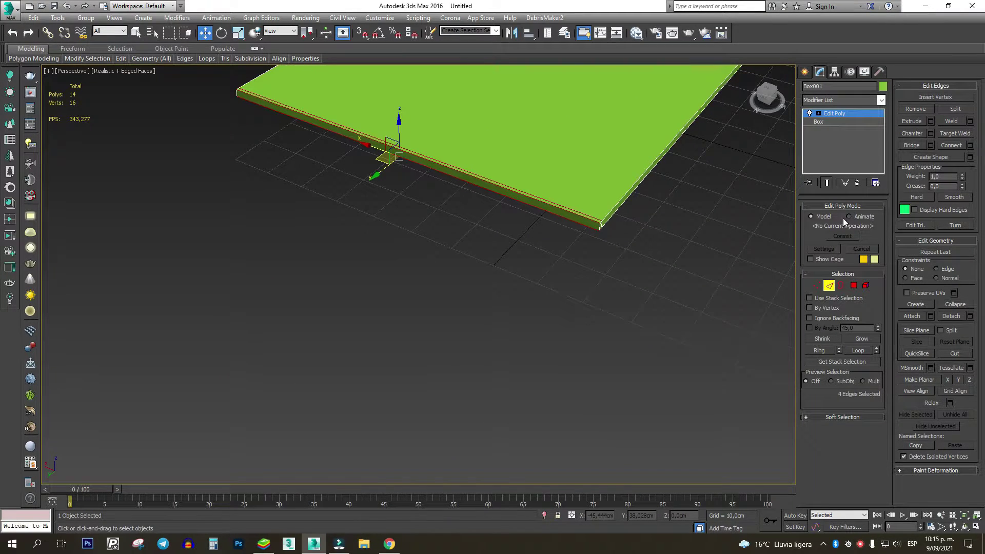
{"action": "left_click", "coordinate": [819, 350]}
{"action": "middle_click_drag", "start_coordinate": [579, 154], "coordinate": [540, 271], "text": "alt"}
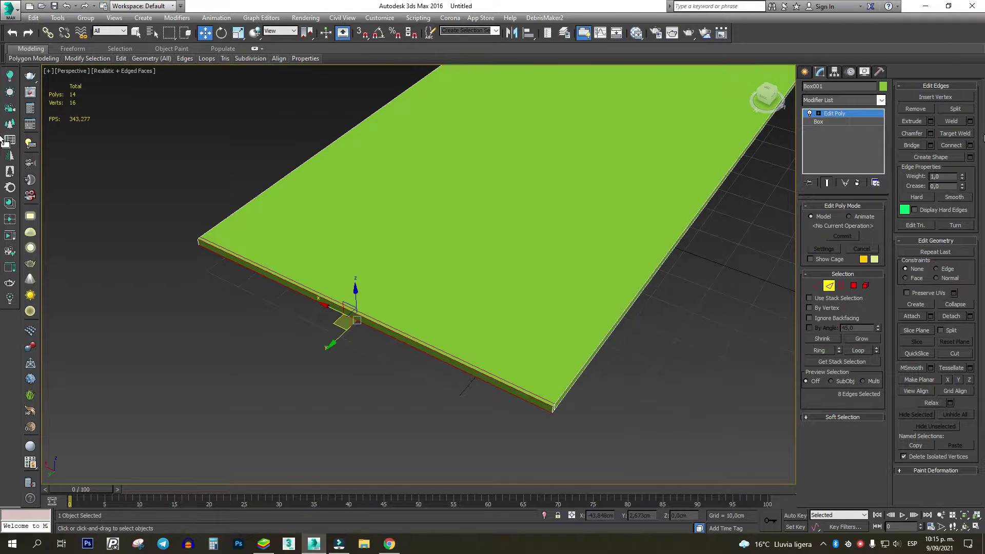
Step: Try to connect the widthwise edges with 2 segments, a pinch of 99 and a slide of -10
{"action": "left_click", "coordinate": [970, 146]}
{"action": "scroll", "coordinate": [449, 386], "scroll_direction": "down", "scroll_amount": 5}
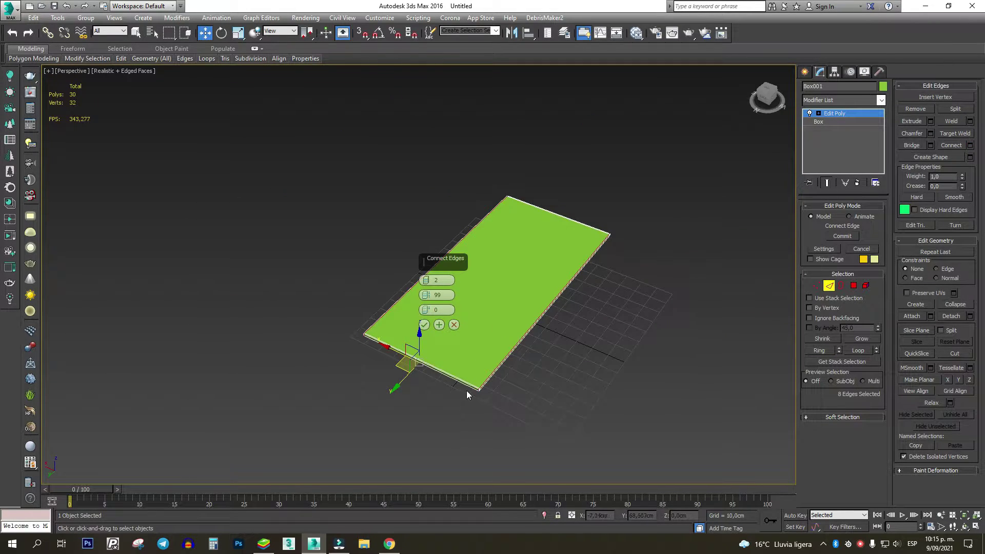
{"action": "scroll", "coordinate": [467, 393], "scroll_direction": "up", "scroll_amount": 6}
{"action": "scroll", "coordinate": [570, 380], "scroll_direction": "up", "scroll_amount": 2}
{"action": "key", "text": "t"}
{"action": "key", "text": "z"}
{"action": "scroll", "coordinate": [503, 108], "scroll_direction": "up", "scroll_amount": 3}
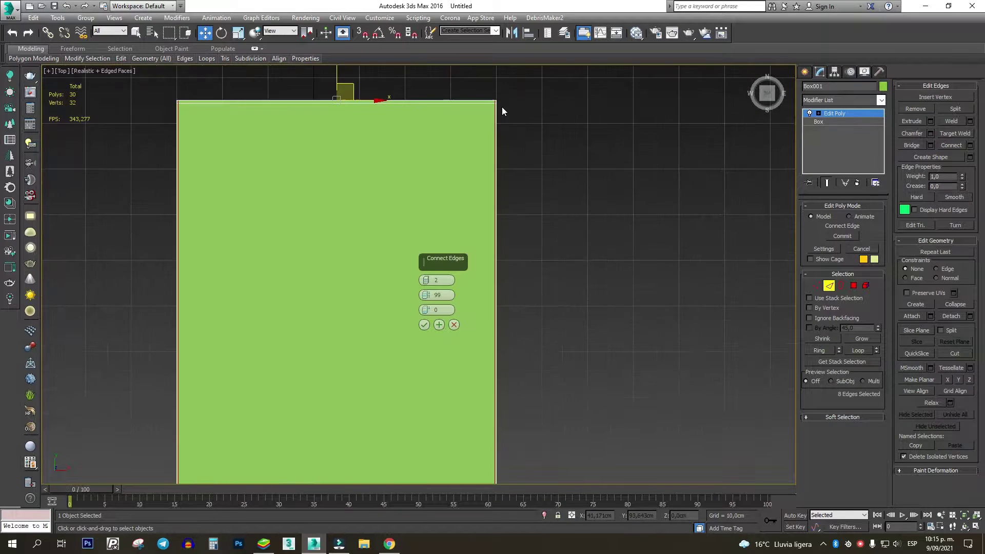
{"action": "scroll", "coordinate": [501, 107], "scroll_direction": "up", "scroll_amount": 4}
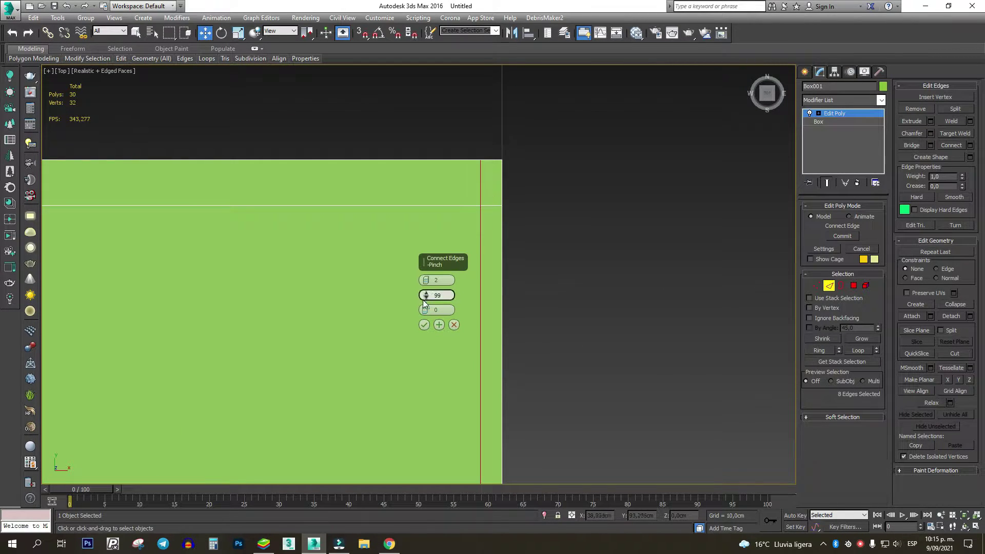
{"action": "left_click_drag", "start_coordinate": [426, 310], "coordinate": [436, 330]}
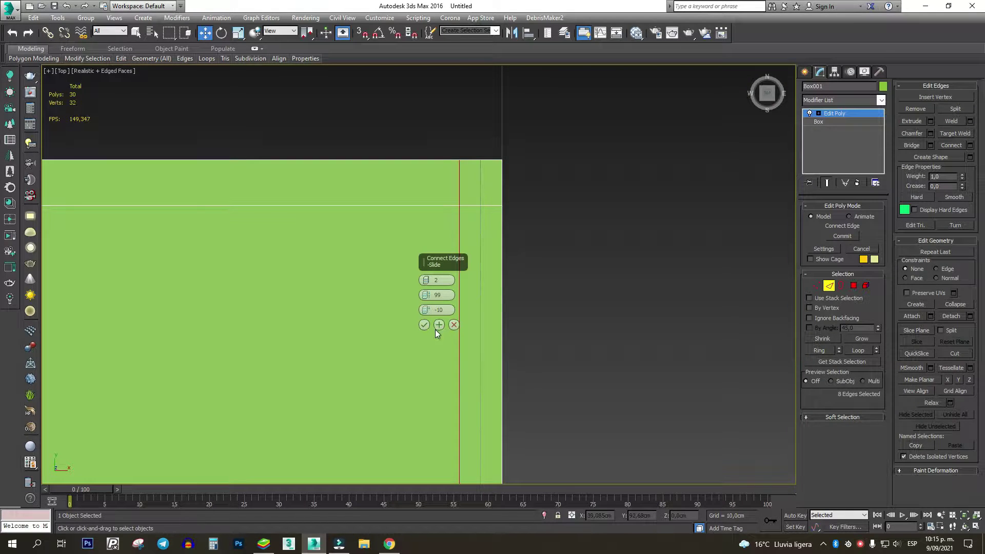
{"action": "left_click", "coordinate": [425, 326]}
Step: Check the new edge loops at the slab's corners and undo the connection of the widthwise edges
{"action": "scroll", "coordinate": [620, 218], "scroll_direction": "down", "scroll_amount": 10}
{"action": "middle_click_drag", "start_coordinate": [620, 219], "coordinate": [625, 258]}
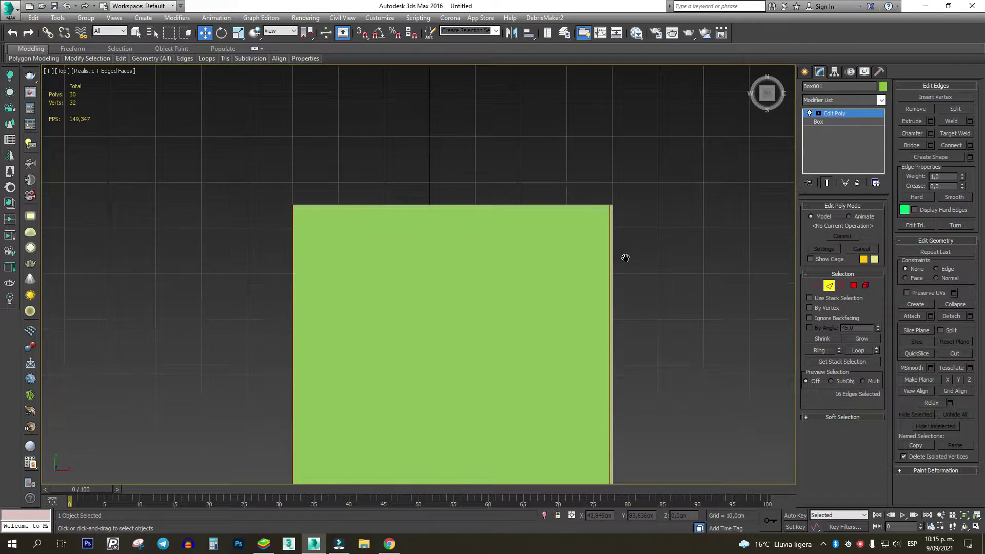
{"action": "scroll", "coordinate": [300, 207], "scroll_direction": "up", "scroll_amount": 5}
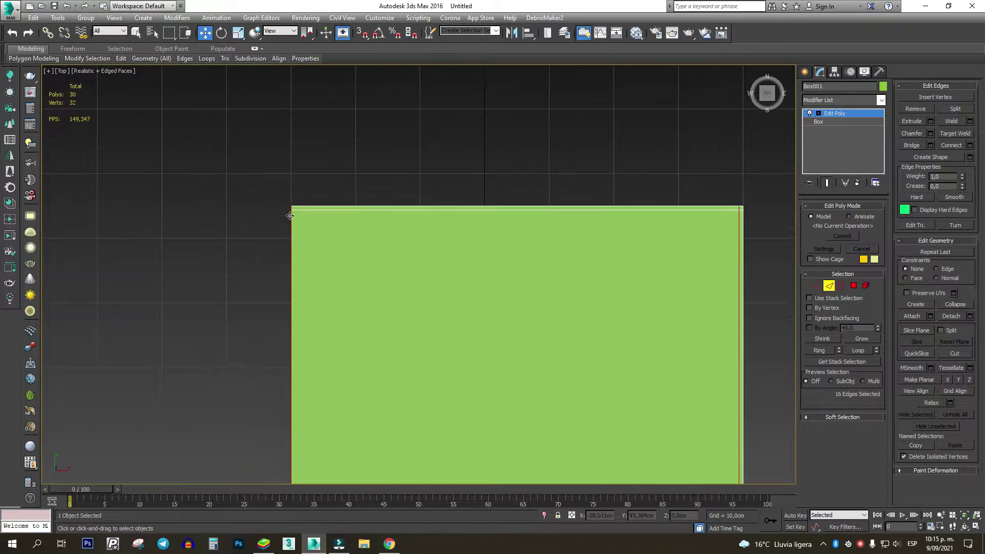
{"action": "double_click", "coordinate": [283, 199]}
{"action": "left_click_drag", "start_coordinate": [286, 200], "coordinate": [299, 205]}
{"action": "middle_click_drag", "start_coordinate": [382, 240], "coordinate": [492, 250], "text": "alt"}
{"action": "key", "text": "ctrl+shift+e"}
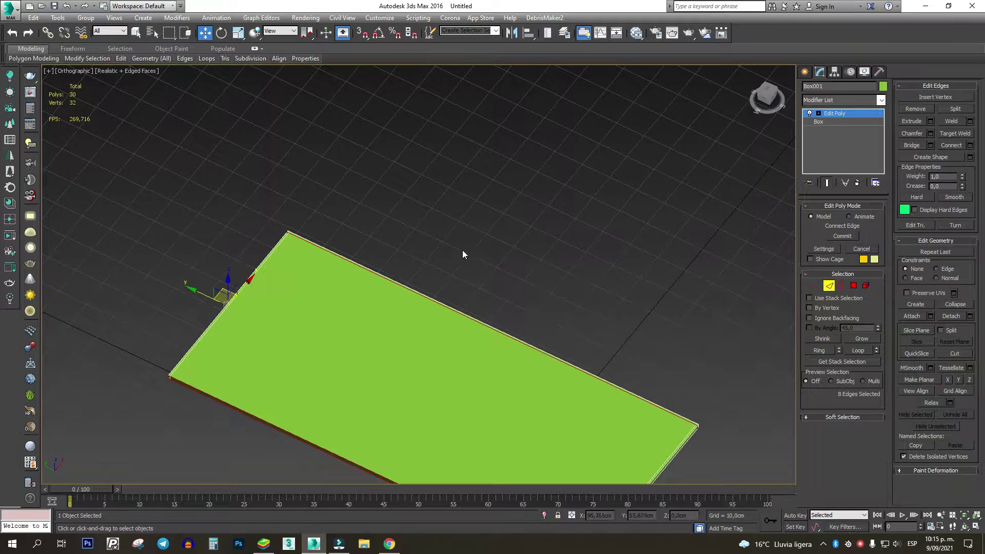
{"action": "scroll", "coordinate": [171, 378], "scroll_direction": "up", "scroll_amount": 5}
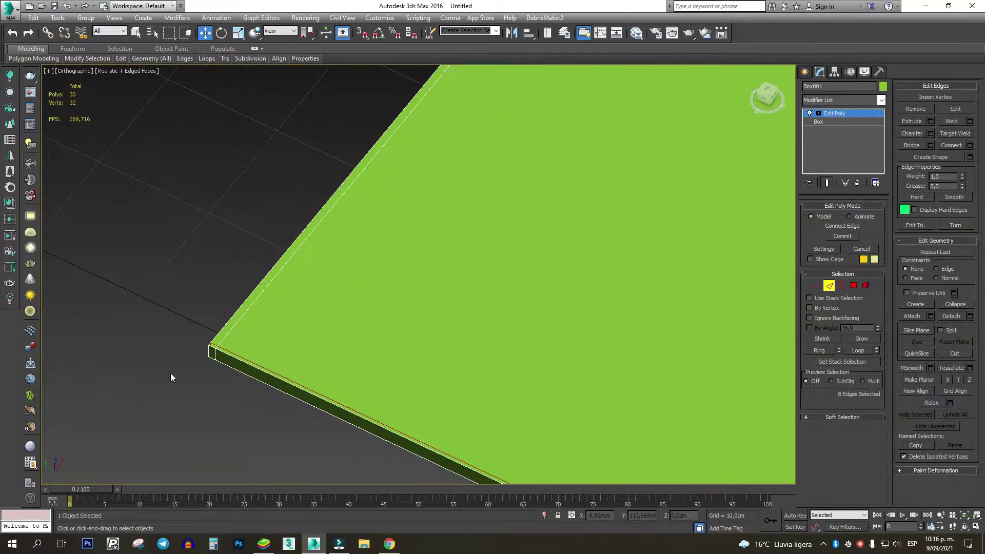
{"action": "key", "text": "t"}
{"action": "scroll", "coordinate": [500, 94], "scroll_direction": "up", "scroll_amount": 6}
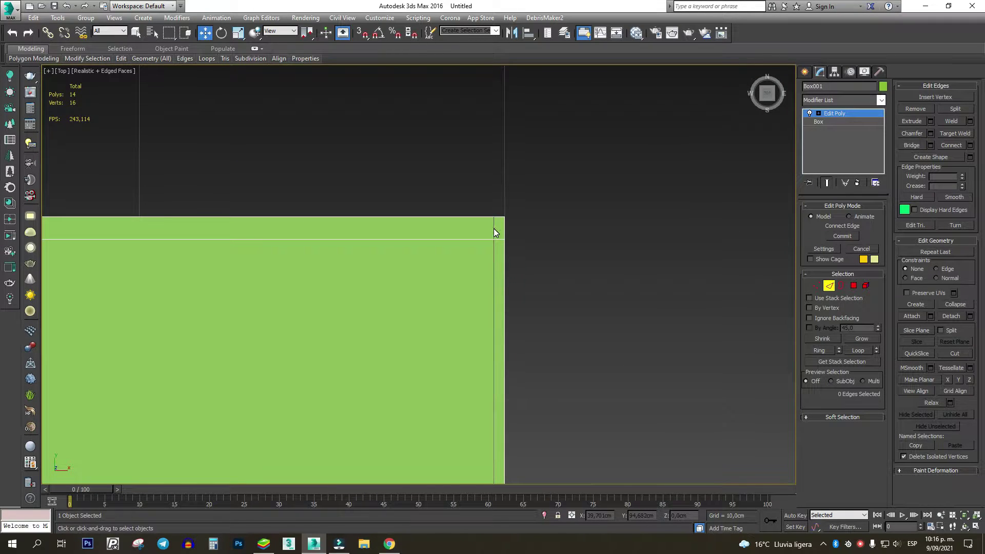
Step: Connect the ring of eight widthwise edges with 2 segments, a pinch of 98 and a slide of 0
{"action": "scroll", "coordinate": [494, 229], "scroll_direction": "down", "scroll_amount": 3}
{"action": "scroll", "coordinate": [494, 231], "scroll_direction": "down", "scroll_amount": 5}
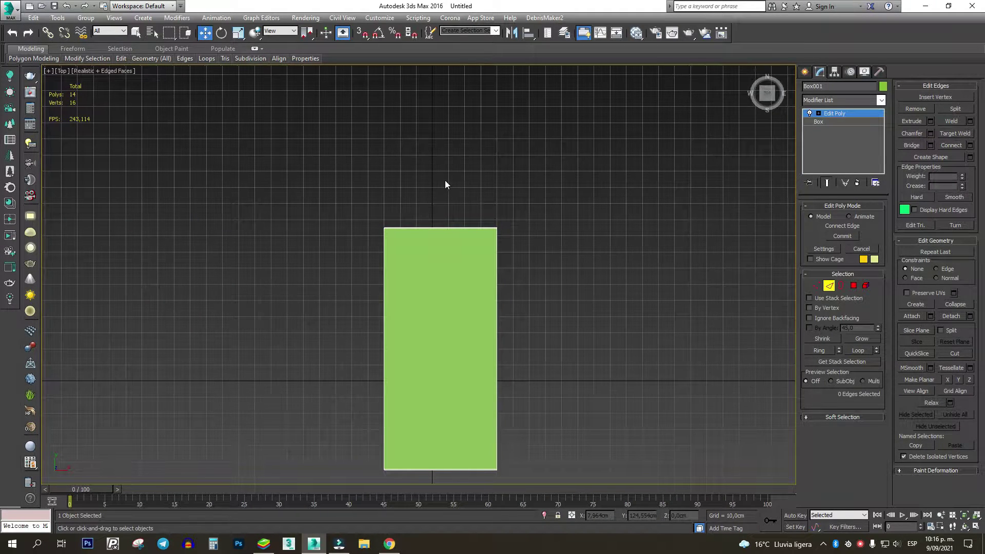
{"action": "left_click_drag", "start_coordinate": [435, 523], "coordinate": [436, 523]}
{"action": "key", "text": "ctrl+shift+e"}
{"action": "scroll", "coordinate": [434, 231], "scroll_direction": "up", "scroll_amount": 4}
{"action": "middle_click_drag", "start_coordinate": [778, 250], "coordinate": [544, 211]}
{"action": "left_click", "coordinate": [970, 146]}
{"action": "scroll", "coordinate": [497, 258], "scroll_direction": "up", "scroll_amount": 2}
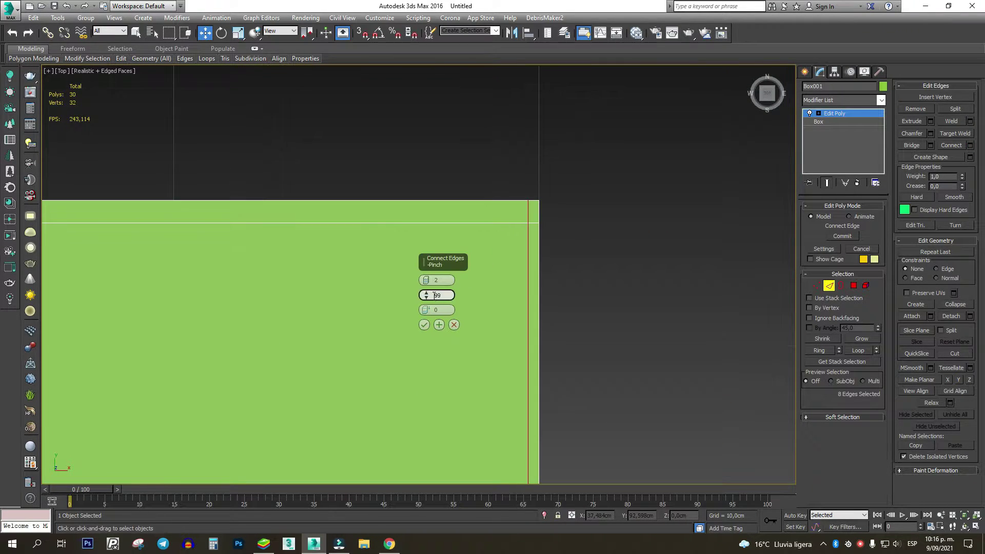
{"action": "left_click", "coordinate": [428, 295]}
{"action": "left_click", "coordinate": [427, 296]}
{"action": "left_click", "coordinate": [428, 294]}
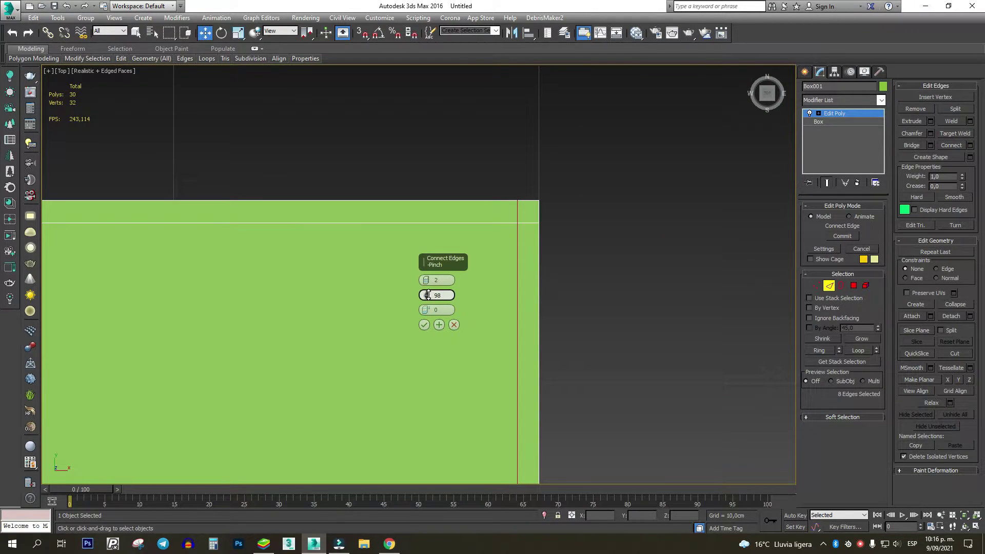
{"action": "left_click", "coordinate": [425, 325]}
Step: Add a second Edit Poly modifier to the slab and enter its vertex level
{"action": "scroll", "coordinate": [624, 230], "scroll_direction": "down", "scroll_amount": 6}
{"action": "scroll", "coordinate": [610, 226], "scroll_direction": "up", "scroll_amount": 5}
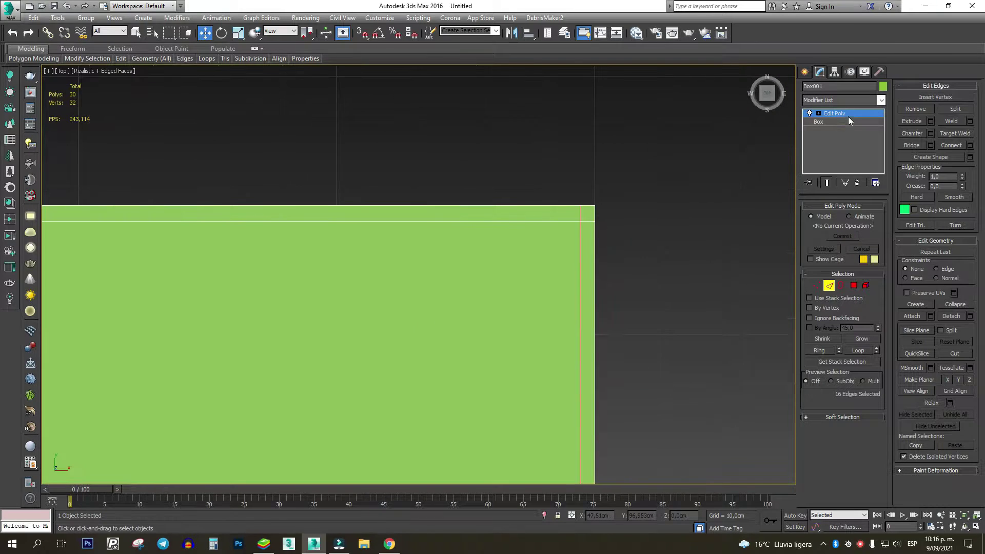
{"action": "left_click", "coordinate": [867, 100]}
{"action": "left_click", "coordinate": [825, 131]}
{"action": "key", "text": "1"}
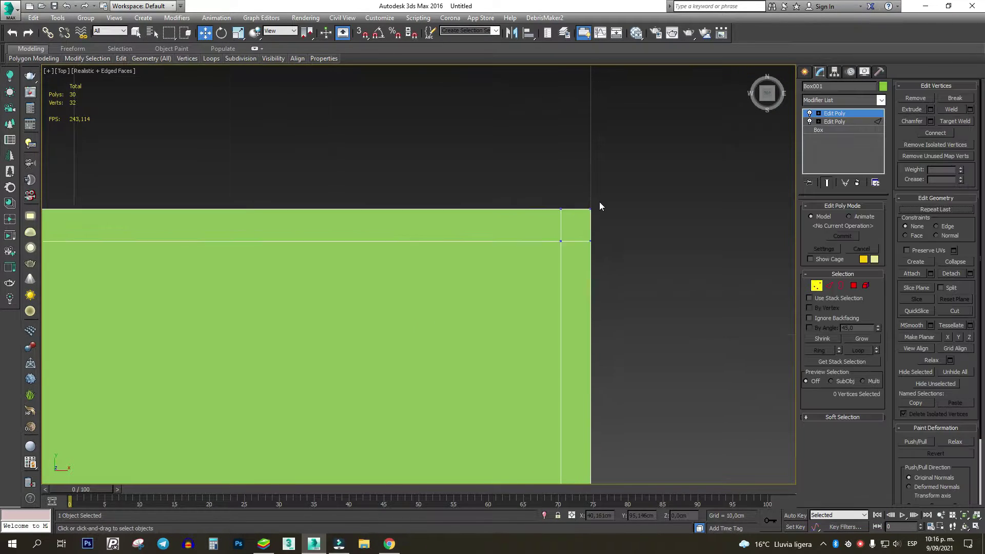
Step: Move the outermost vertices of both corners on the slab's far short side diagonally inward to bevel the corners
{"action": "scroll", "coordinate": [598, 203], "scroll_direction": "up", "scroll_amount": 3}
{"action": "left_click_drag", "start_coordinate": [593, 202], "coordinate": [568, 241]}
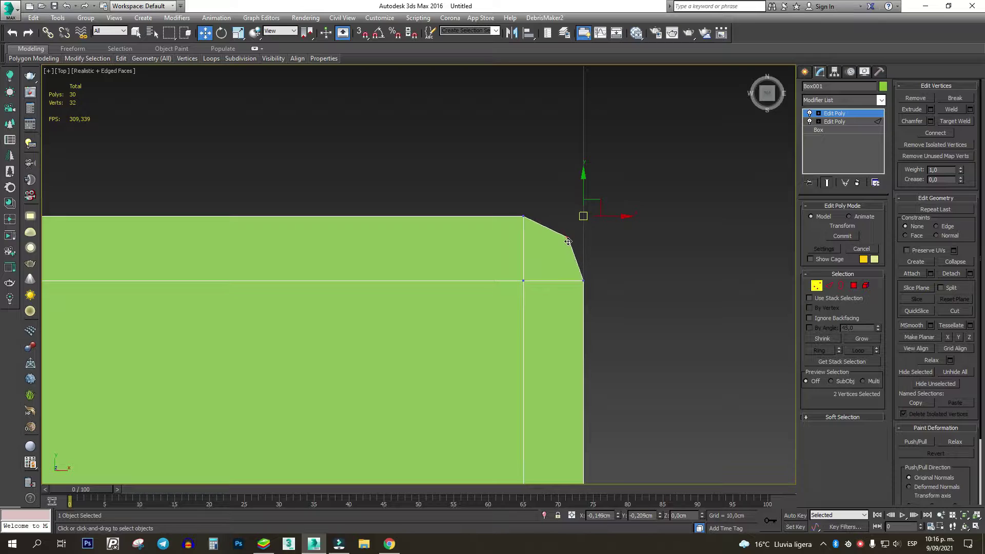
{"action": "scroll", "coordinate": [634, 226], "scroll_direction": "down", "scroll_amount": 5}
{"action": "middle_click_drag", "start_coordinate": [205, 212], "coordinate": [771, 228]}
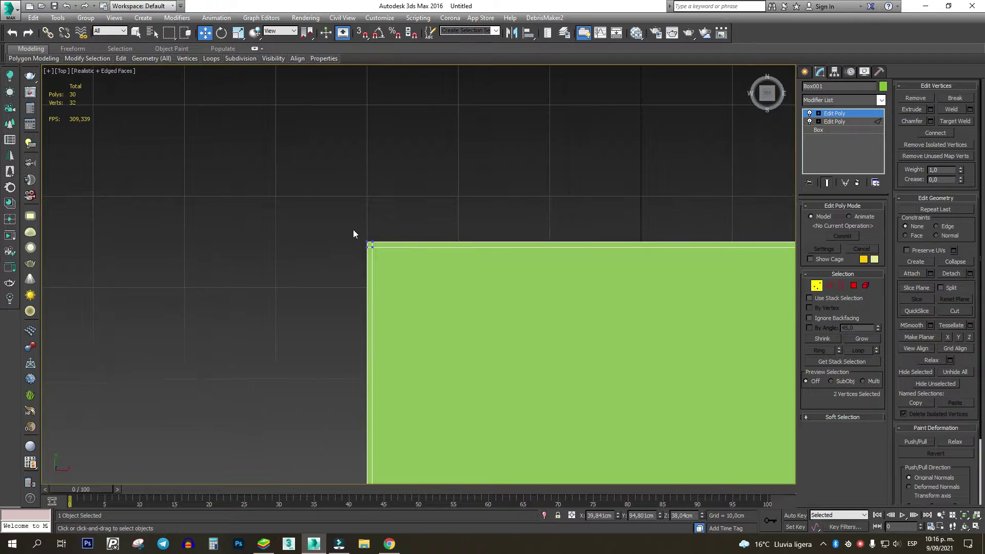
{"action": "scroll", "coordinate": [362, 235], "scroll_direction": "up", "scroll_amount": 5}
{"action": "mouse_move", "coordinate": [403, 266]}
{"action": "left_mouse_down"}
{"action": "mouse_move", "coordinate": [420, 289]}
{"action": "mouse_move", "coordinate": [409, 275]}
{"action": "left_mouse_up"}
{"action": "scroll", "coordinate": [410, 275], "scroll_direction": "down", "scroll_amount": 3}
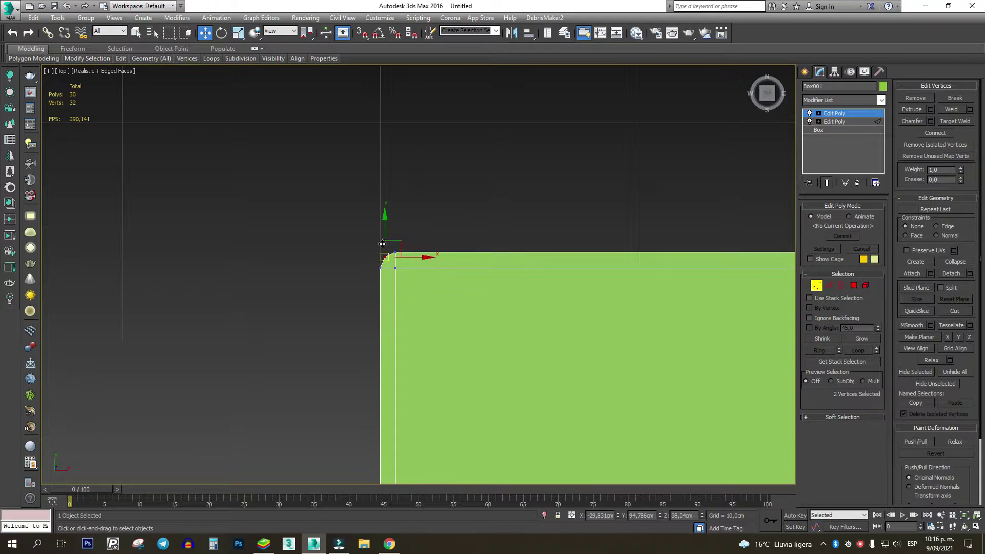
Step: Select the upper and lower rim edges along the slab's sides and around the first beveled corner
{"action": "middle_click_drag", "start_coordinate": [410, 275], "coordinate": [393, 234], "text": "alt"}
{"action": "scroll", "coordinate": [392, 234], "scroll_direction": "up", "scroll_amount": 6}
{"action": "key", "text": "2"}
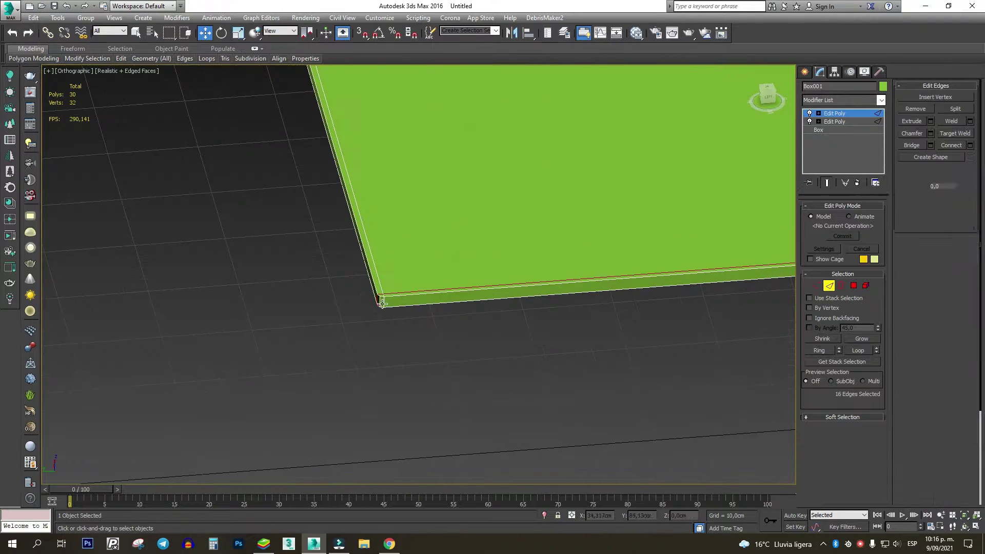
{"action": "scroll", "coordinate": [385, 293], "scroll_direction": "up", "scroll_amount": 6}
{"action": "left_click", "coordinate": [390, 257]}
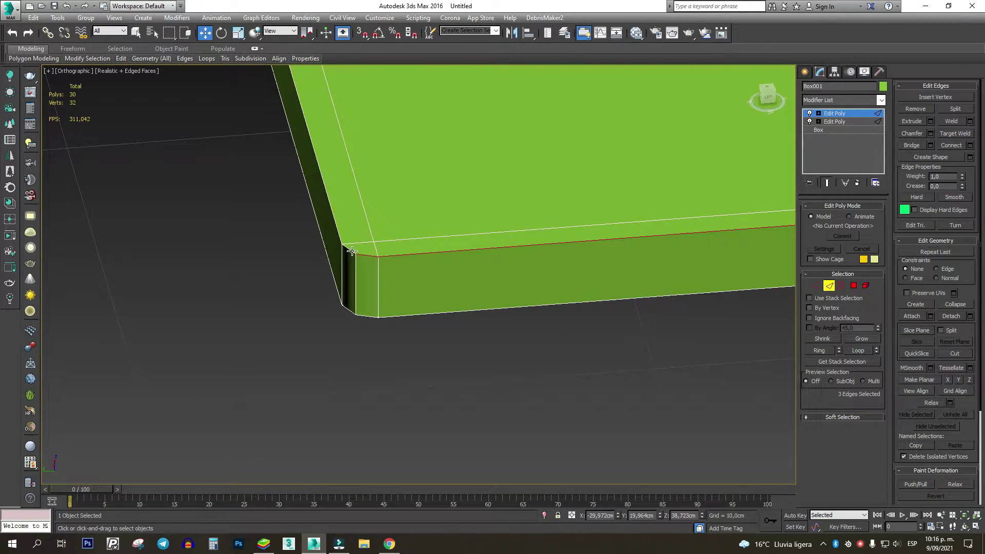
{"action": "left_click", "coordinate": [352, 251], "text": "ctrl"}
{"action": "left_click", "coordinate": [369, 316], "text": "ctrl"}
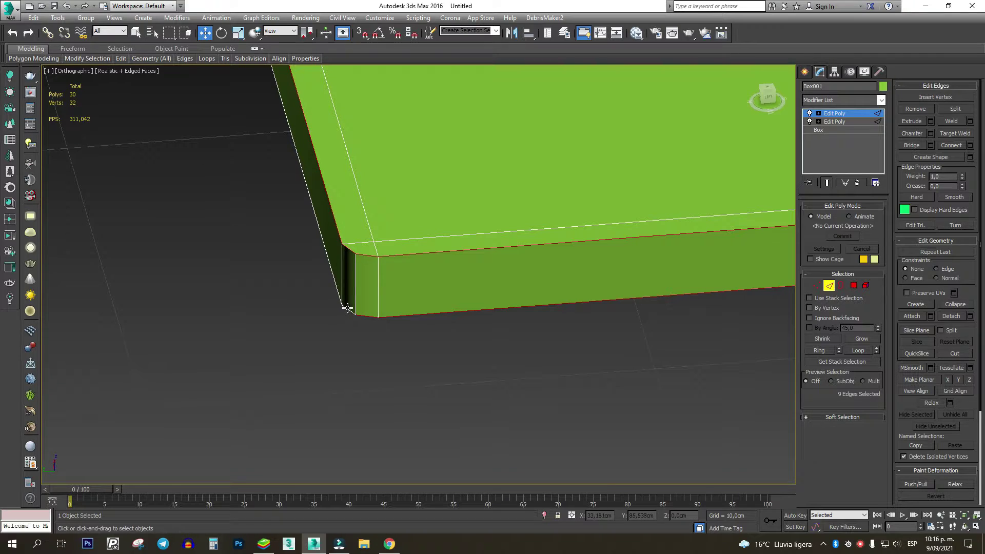
{"action": "double_click", "coordinate": [347, 308], "text": "ctrl"}
Step: Add the remaining rim edges at the slab's other corners to the edge selection
{"action": "scroll", "coordinate": [420, 347], "scroll_direction": "down", "scroll_amount": 8}
{"action": "middle_click_drag", "start_coordinate": [419, 371], "coordinate": [359, 354], "text": "alt"}
{"action": "scroll", "coordinate": [331, 354], "scroll_direction": "up", "scroll_amount": 10}
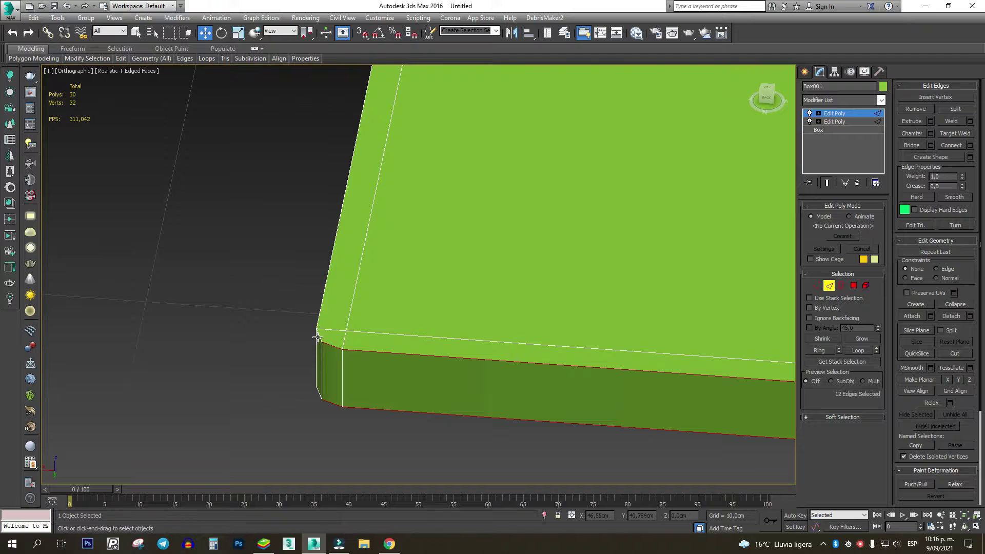
{"action": "left_click", "coordinate": [318, 334], "text": "ctrl"}
{"action": "scroll", "coordinate": [402, 355], "scroll_direction": "down", "scroll_amount": 8}
{"action": "middle_click_drag", "start_coordinate": [402, 355], "coordinate": [313, 252], "text": "alt"}
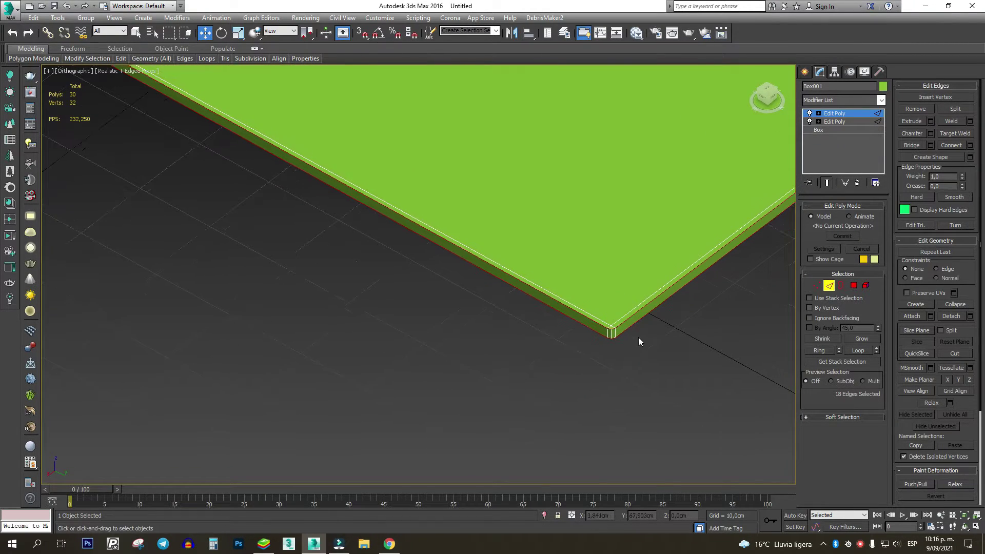
Step: Chamfer the selected rim edges by 0.073 cm with 1 segment and an edge tension of 0.5
{"action": "scroll", "coordinate": [636, 337], "scroll_direction": "up", "scroll_amount": 10}
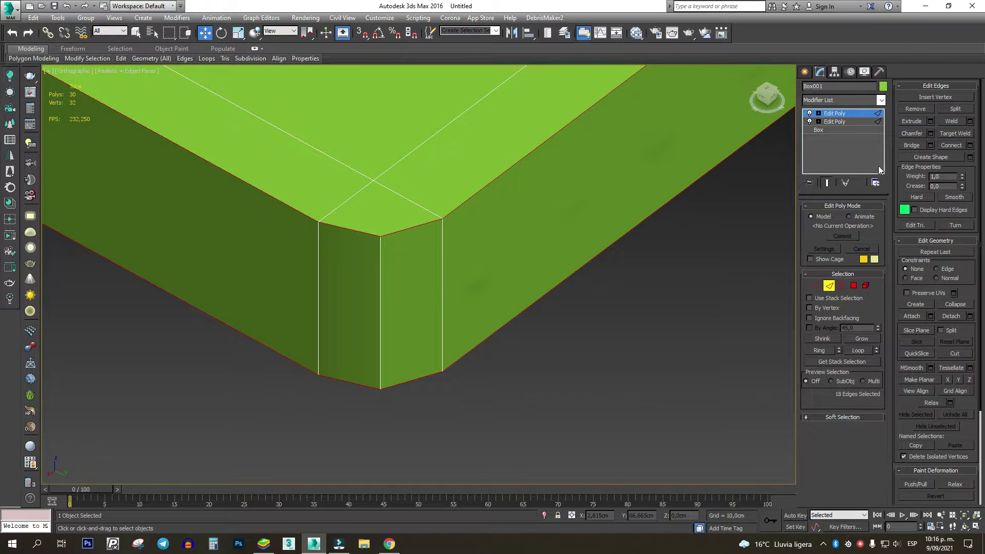
{"action": "left_click", "coordinate": [928, 134]}
{"action": "left_click", "coordinate": [431, 281]}
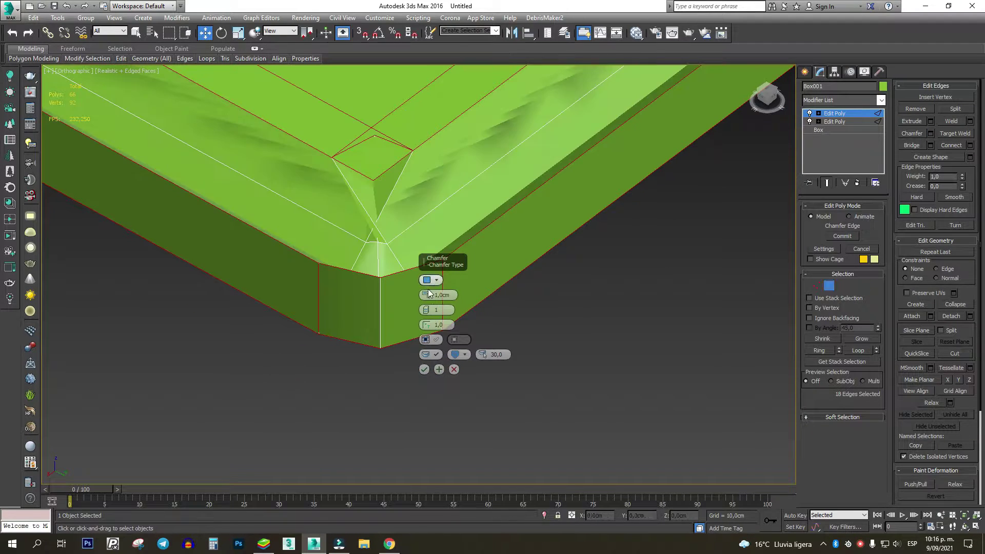
{"action": "left_click_drag", "start_coordinate": [426, 295], "coordinate": [455, 429]}
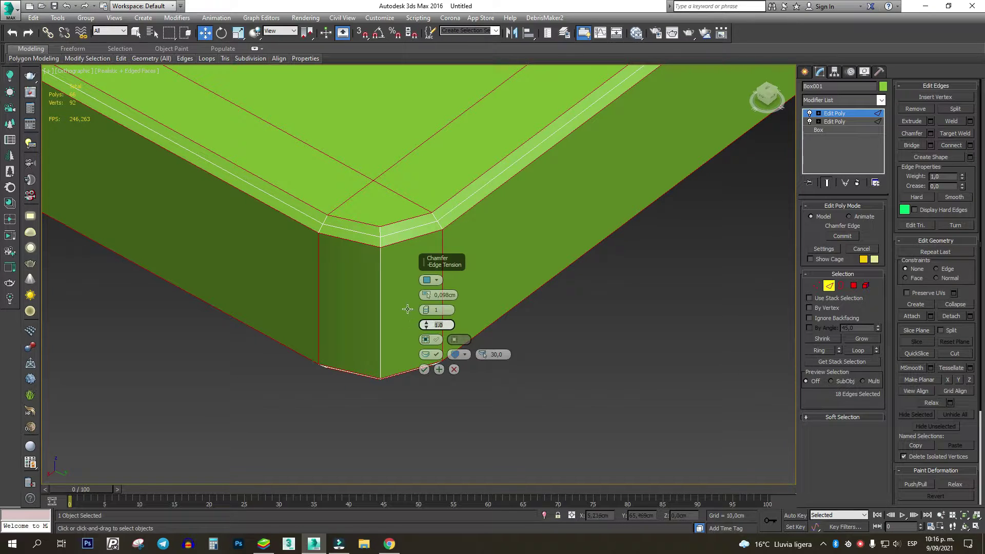
{"action": "type", "text": "0.5"}
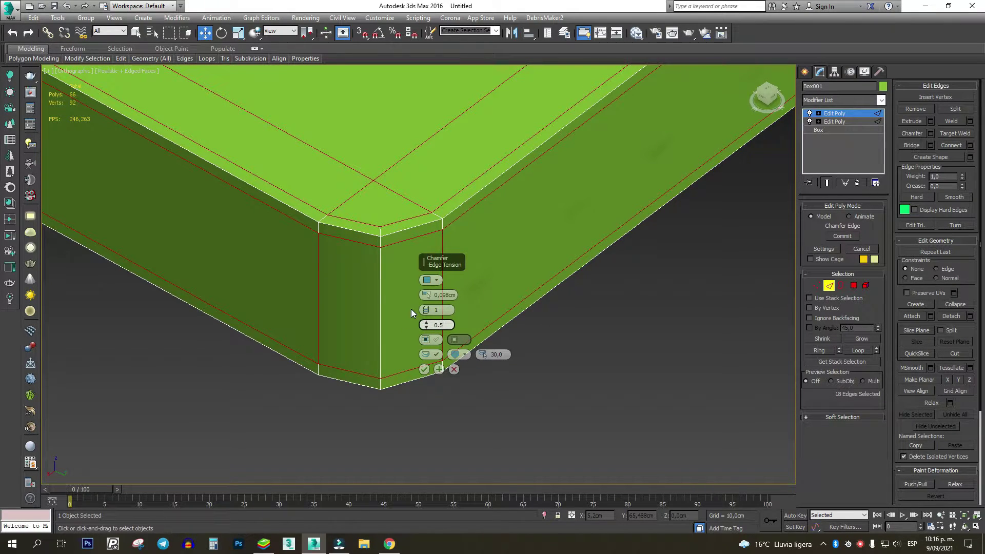
{"action": "key", "text": "BackSpace"}
{"action": "type", "text": "5"}
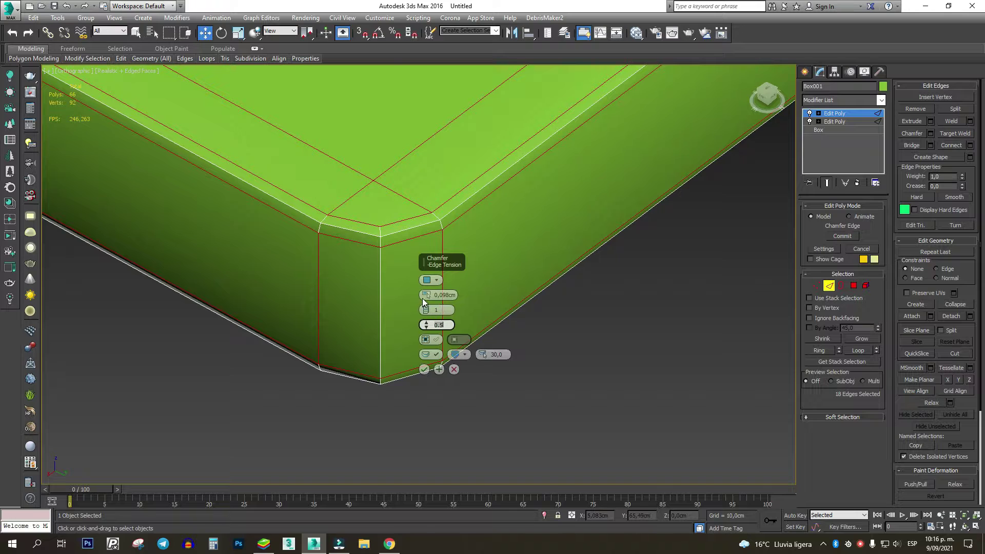
{"action": "key", "text": "Return"}
{"action": "left_click_drag", "start_coordinate": [423, 299], "coordinate": [425, 295]}
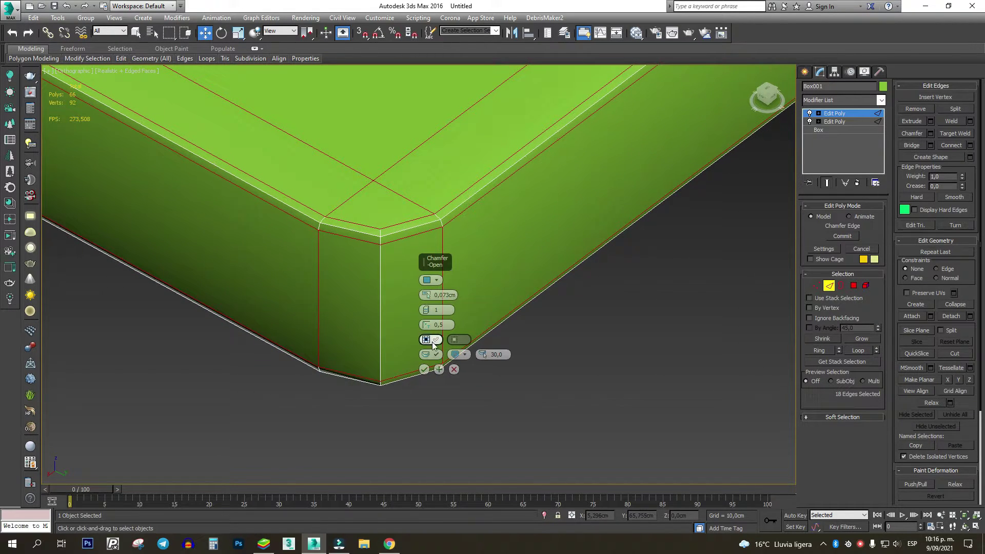
{"action": "left_click", "coordinate": [424, 369]}
Step: Leave edge level and add a TurboSmooth modifier on top of the slab's modifier stack
{"action": "scroll", "coordinate": [451, 207], "scroll_direction": "down", "scroll_amount": 3}
{"action": "left_click", "coordinate": [827, 288]}
{"action": "scroll", "coordinate": [481, 298], "scroll_direction": "down", "scroll_amount": 7}
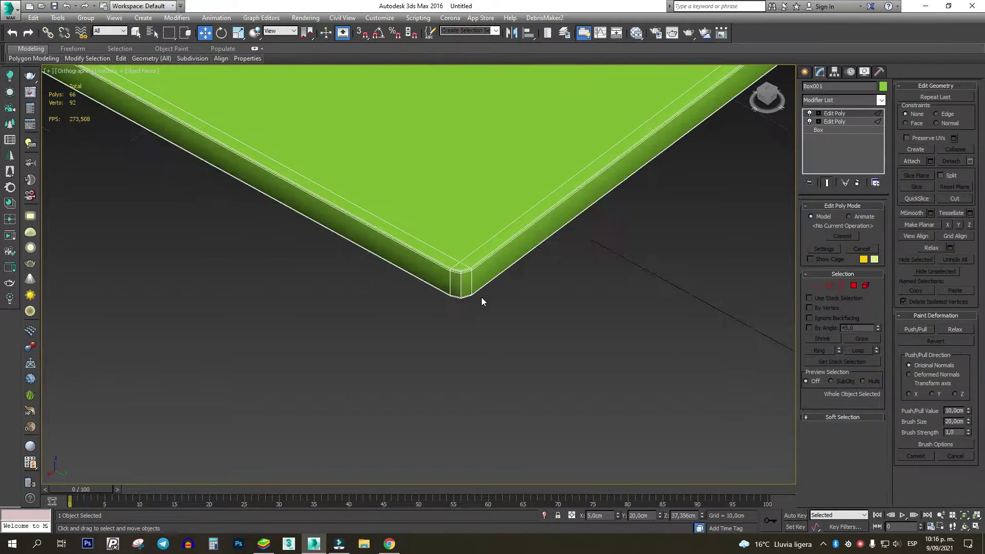
{"action": "middle_click_drag", "start_coordinate": [480, 290], "coordinate": [525, 279], "text": "alt"}
{"action": "scroll", "coordinate": [637, 201], "scroll_direction": "up", "scroll_amount": 3}
{"action": "scroll", "coordinate": [637, 200], "scroll_direction": "up", "scroll_amount": 6}
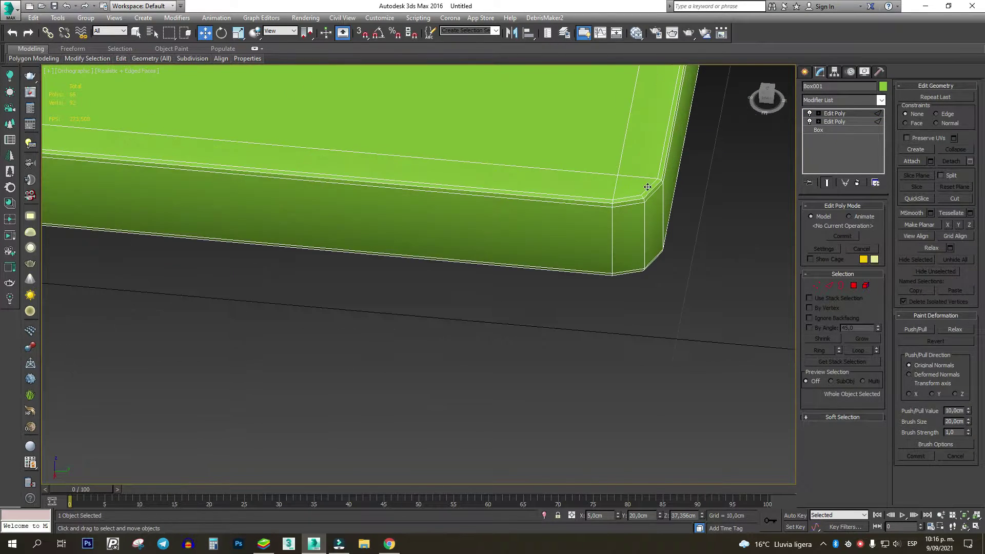
{"action": "left_click", "coordinate": [861, 100]}
{"action": "key", "text": "t"}
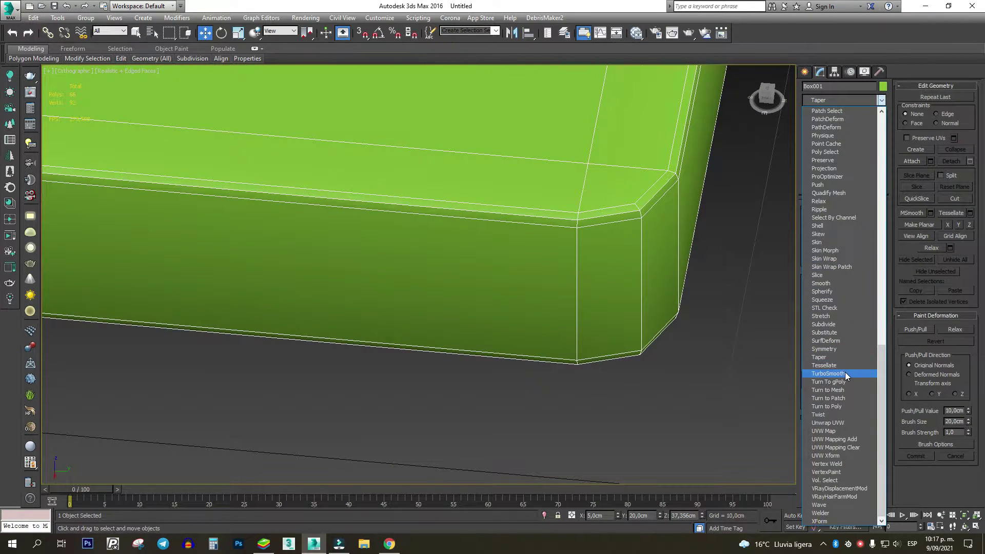
{"action": "left_click", "coordinate": [845, 373]}
Step: Set the TurboSmooth iterations to 2 and inspect the smoothed corner with and without its wireframe
{"action": "middle_click_drag", "start_coordinate": [700, 362], "coordinate": [656, 386], "text": "alt"}
{"action": "scroll", "coordinate": [657, 377], "scroll_direction": "down", "scroll_amount": 3}
{"action": "scroll", "coordinate": [658, 377], "scroll_direction": "up", "scroll_amount": 5}
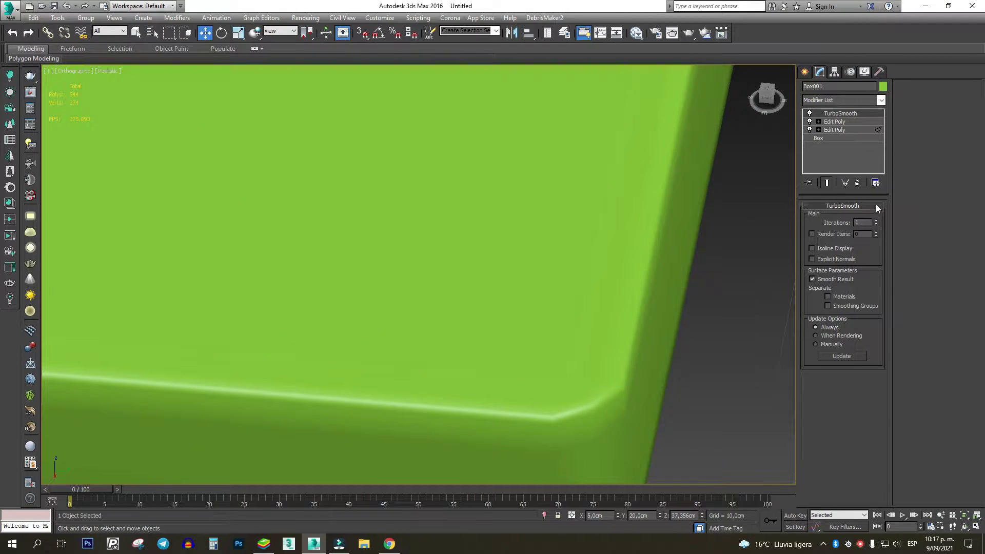
{"action": "left_click", "coordinate": [877, 221]}
{"action": "middle_click_drag", "start_coordinate": [600, 298], "coordinate": [568, 264], "text": "alt"}
{"action": "key", "text": "F4"}
{"action": "key", "text": "F4"}
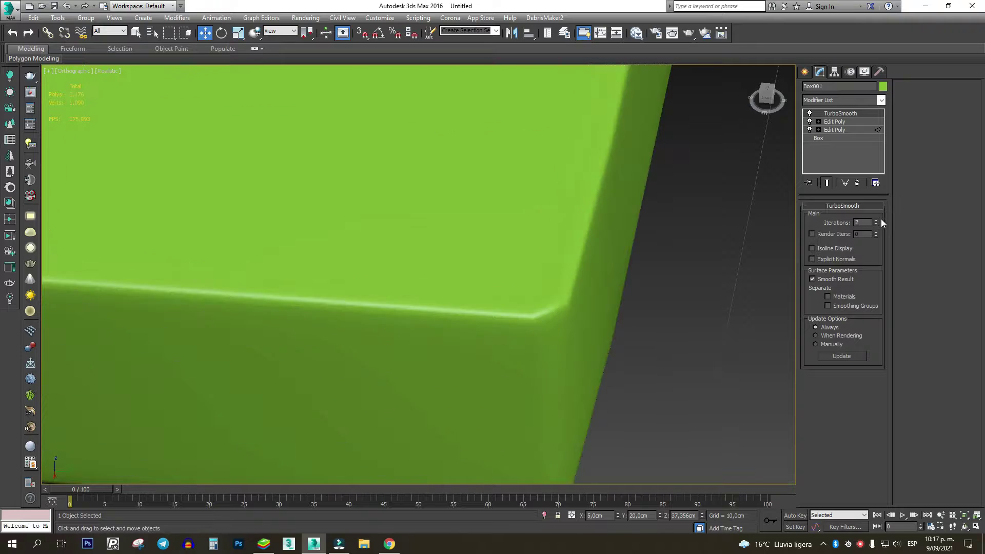
Step: Lower the TurboSmooth iterations, display the mesh edges and return to the Edit Poly modifier directly below TurboSmooth
{"action": "left_click", "coordinate": [876, 225]}
{"action": "left_click", "coordinate": [877, 224]}
{"action": "key", "text": "F4"}
{"action": "left_click", "coordinate": [842, 122]}
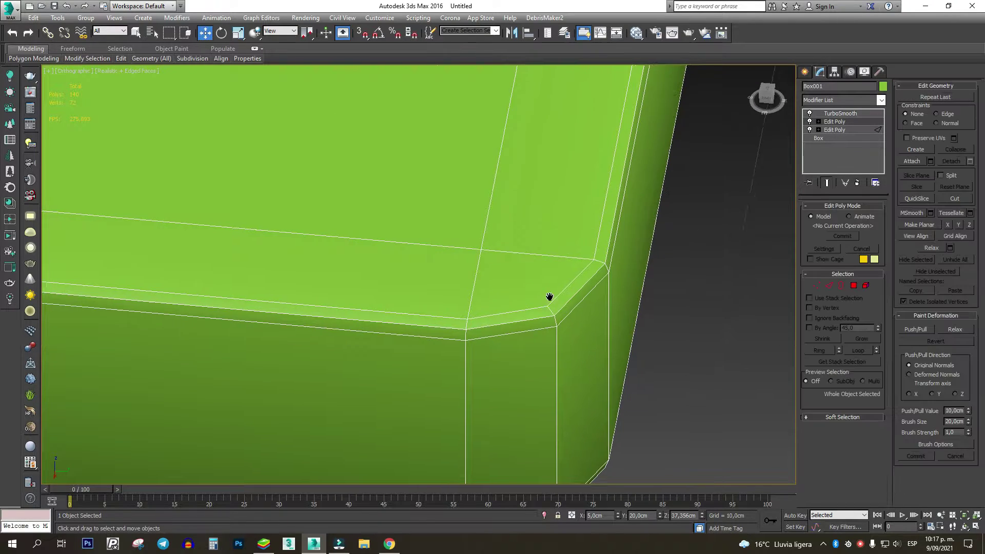
Step: Select the ring of edges crossing the first facet of the beveled corner
{"action": "middle_click_drag", "start_coordinate": [550, 297], "coordinate": [477, 232]}
{"action": "key", "text": "2"}
{"action": "left_click", "coordinate": [471, 247]}
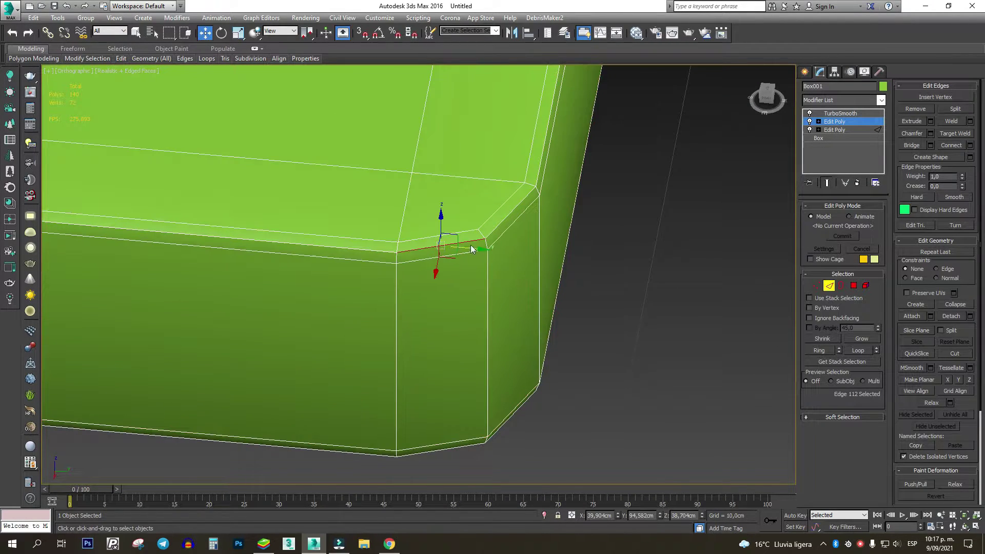
{"action": "left_click", "coordinate": [462, 233], "text": "ctrl"}
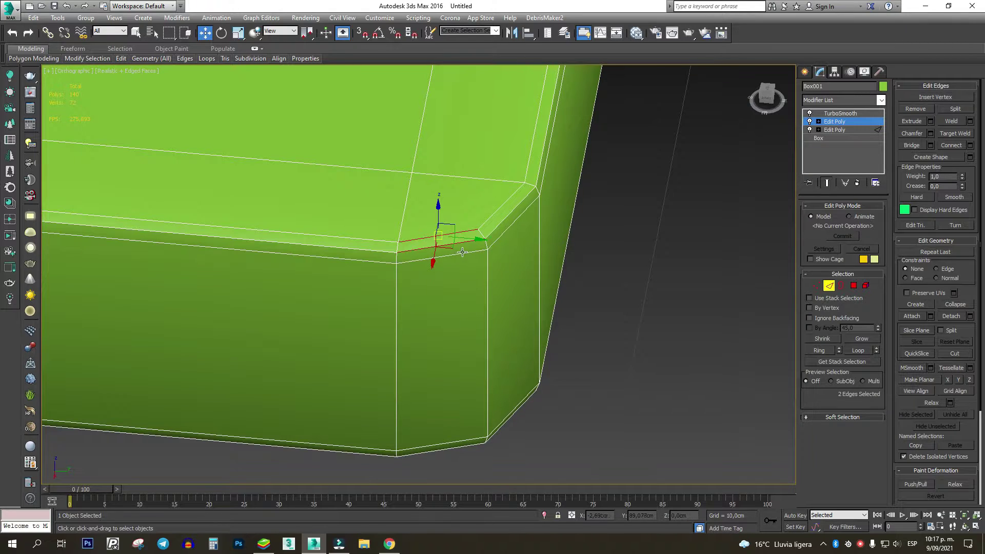
{"action": "left_click", "coordinate": [826, 351]}
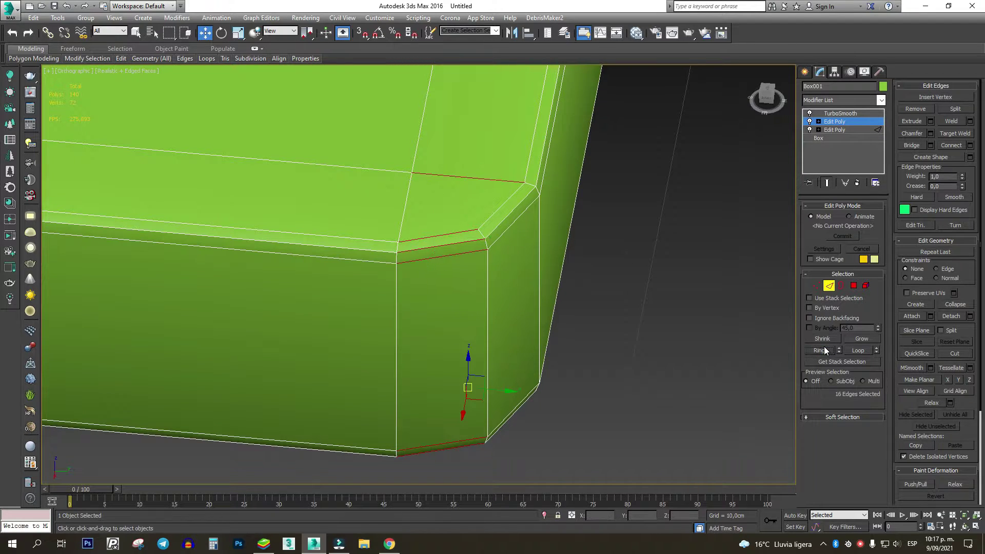
Step: Connect the selected edge ring with 1 segment, a pinch of 0 and a slide of 0
{"action": "left_click", "coordinate": [971, 145]}
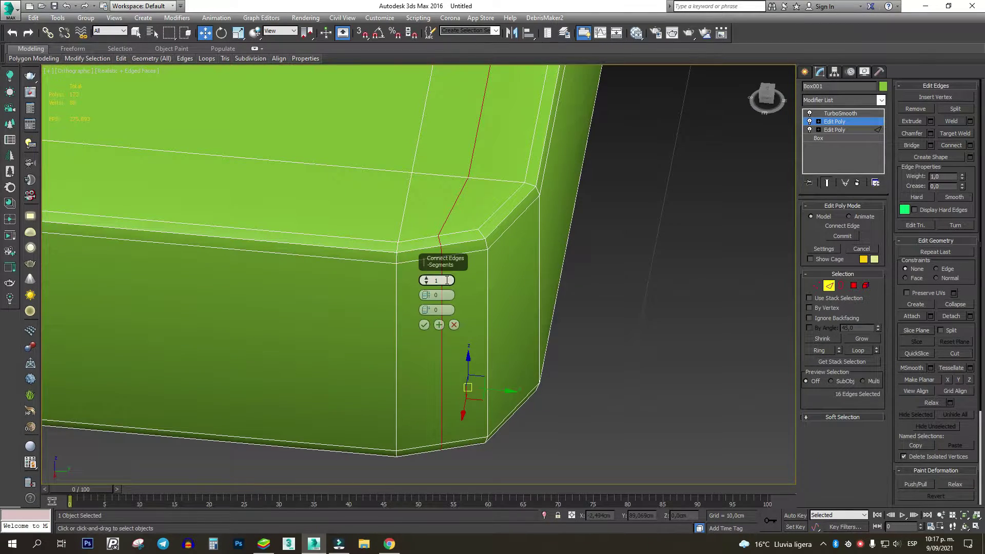
{"action": "left_click", "coordinate": [426, 281]}
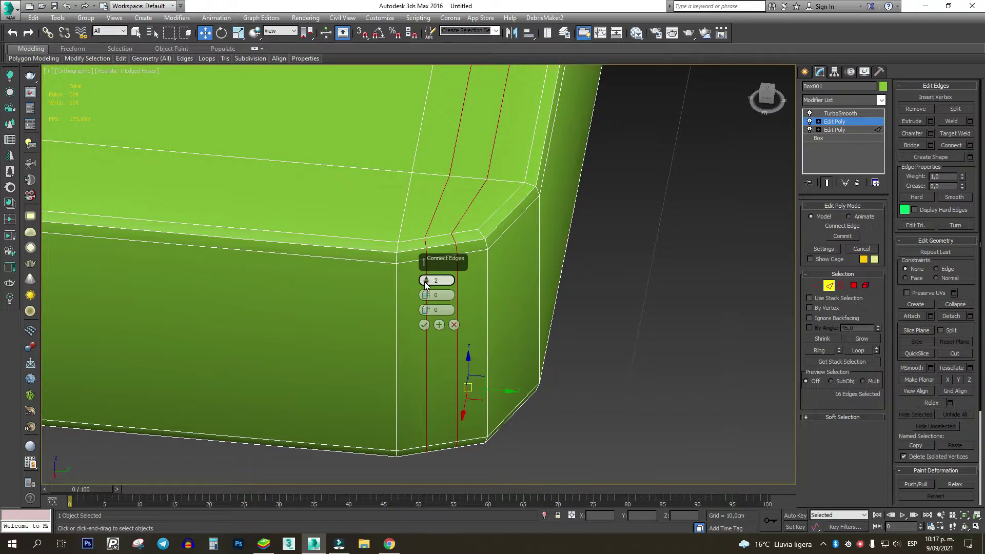
{"action": "left_click", "coordinate": [425, 284]}
{"action": "left_click_drag", "start_coordinate": [426, 311], "coordinate": [445, 326]}
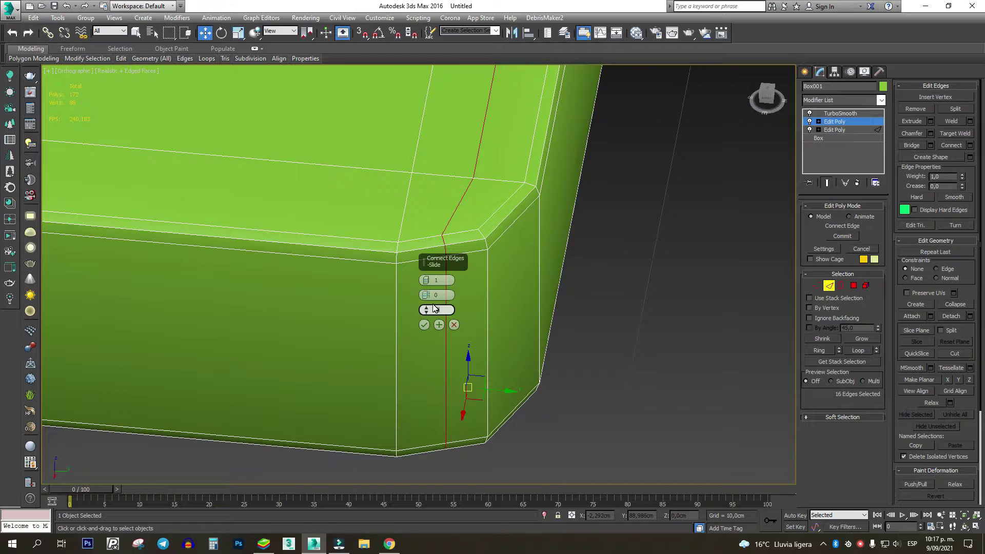
{"action": "type", "text": "0"}
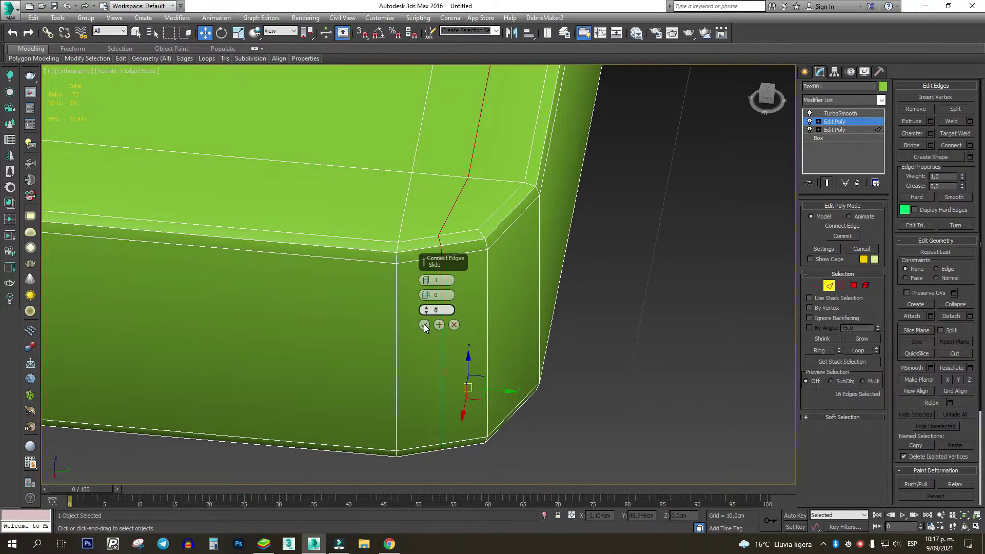
{"action": "left_click", "coordinate": [424, 325]}
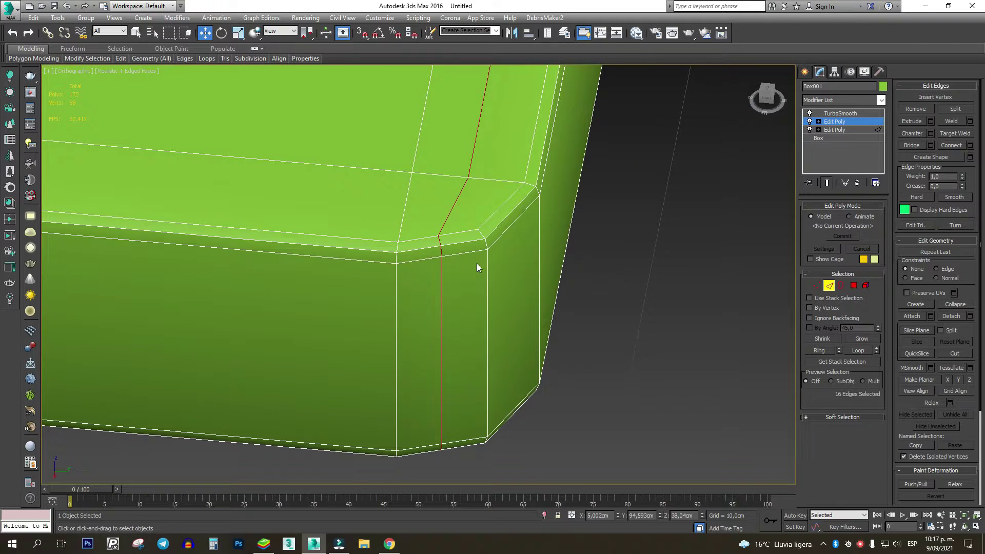
Step: Connect the ring of edges crossing the corner's adjacent facet with one centred loop and switch to vertex level
{"action": "left_click", "coordinate": [498, 228]}
{"action": "left_click", "coordinate": [819, 351]}
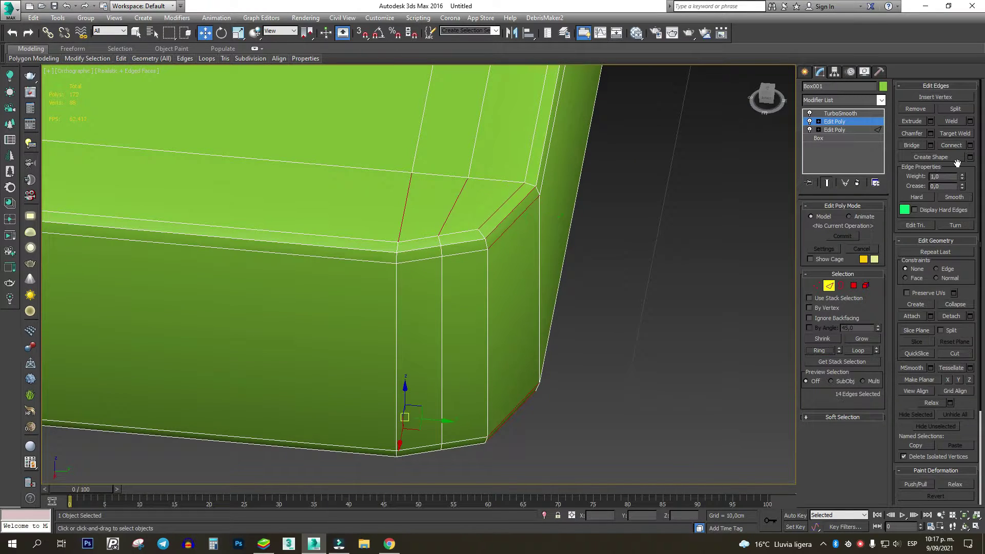
{"action": "left_click", "coordinate": [951, 146]}
{"action": "key", "text": "1"}
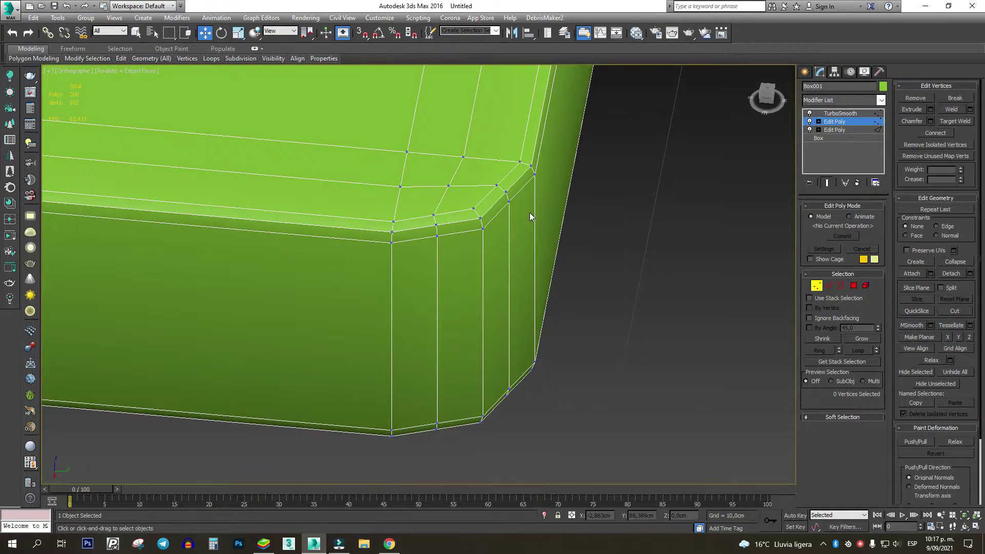
Step: In the Top view, move both midpoint vertex groups of the finely divided corner outward to round its outline
{"action": "key", "text": "t"}
{"action": "key", "text": "z"}
{"action": "scroll", "coordinate": [507, 92], "scroll_direction": "up", "scroll_amount": 9}
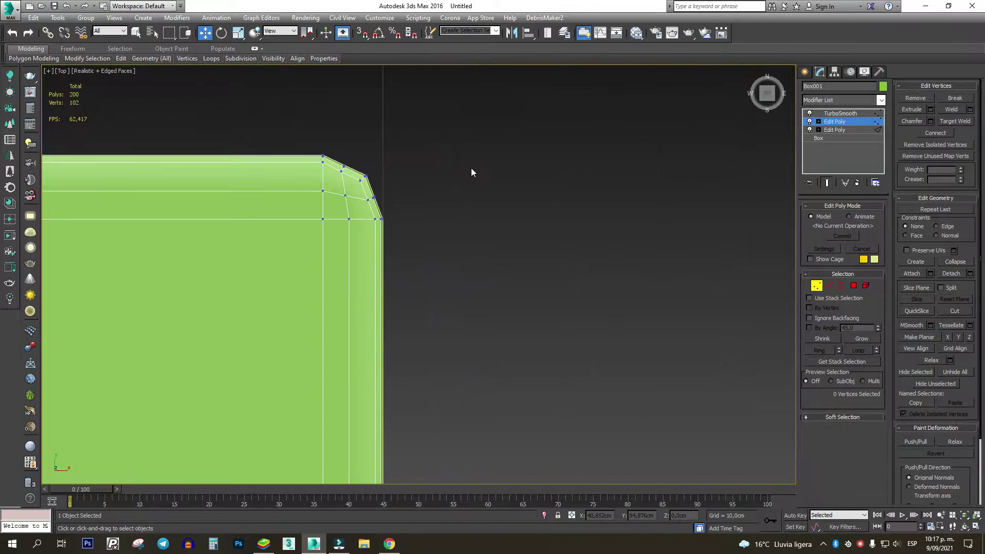
{"action": "scroll", "coordinate": [390, 169], "scroll_direction": "up", "scroll_amount": 5}
{"action": "mouse_move", "coordinate": [361, 115]}
{"action": "left_mouse_down"}
{"action": "mouse_move", "coordinate": [323, 167]}
{"action": "mouse_move", "coordinate": [352, 116]}
{"action": "left_mouse_up"}
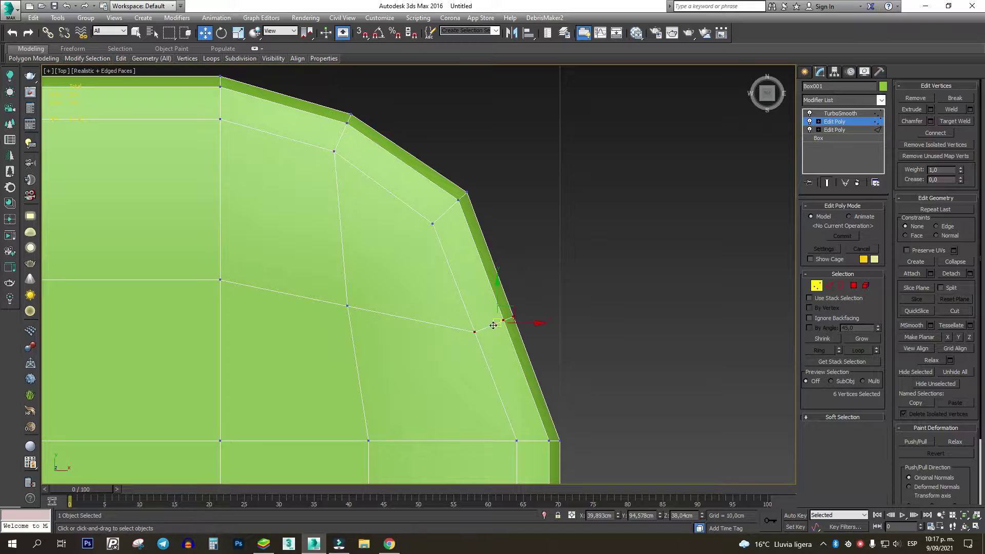
{"action": "left_click_drag", "start_coordinate": [494, 325], "coordinate": [518, 316]}
Step: Delete the TurboSmooth modifier from the slab's modifier stack
{"action": "scroll", "coordinate": [631, 281], "scroll_direction": "down", "scroll_amount": 10}
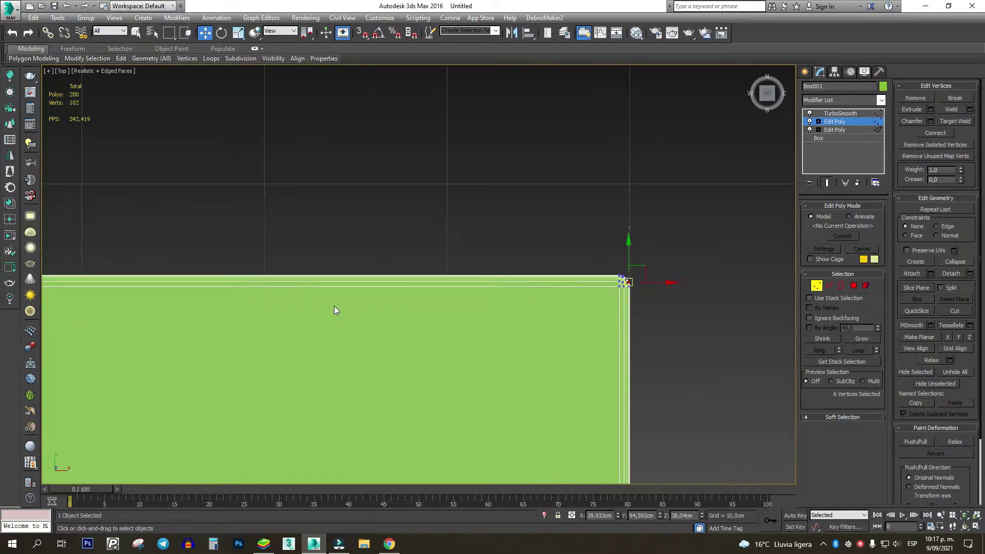
{"action": "middle_click_drag", "start_coordinate": [205, 308], "coordinate": [480, 291]}
{"action": "scroll", "coordinate": [391, 279], "scroll_direction": "up", "scroll_amount": 10}
{"action": "key", "text": "1"}
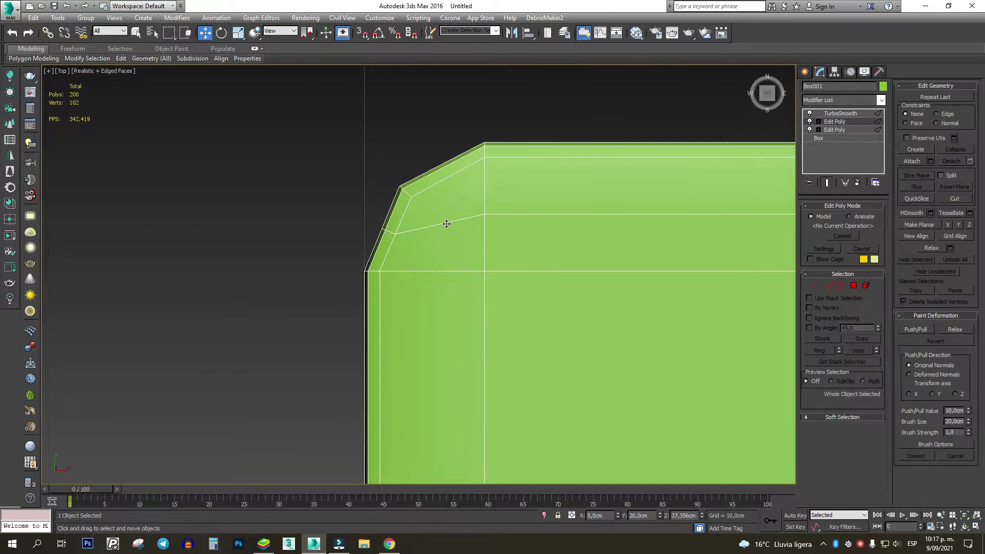
{"action": "key", "text": "2"}
{"action": "key", "text": "2"}
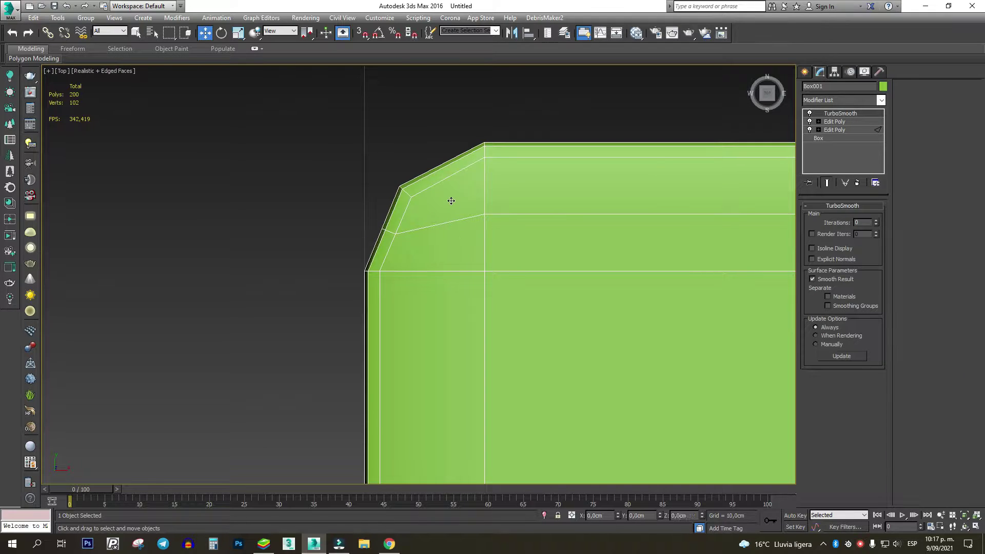
{"action": "right_click", "coordinate": [878, 117]}
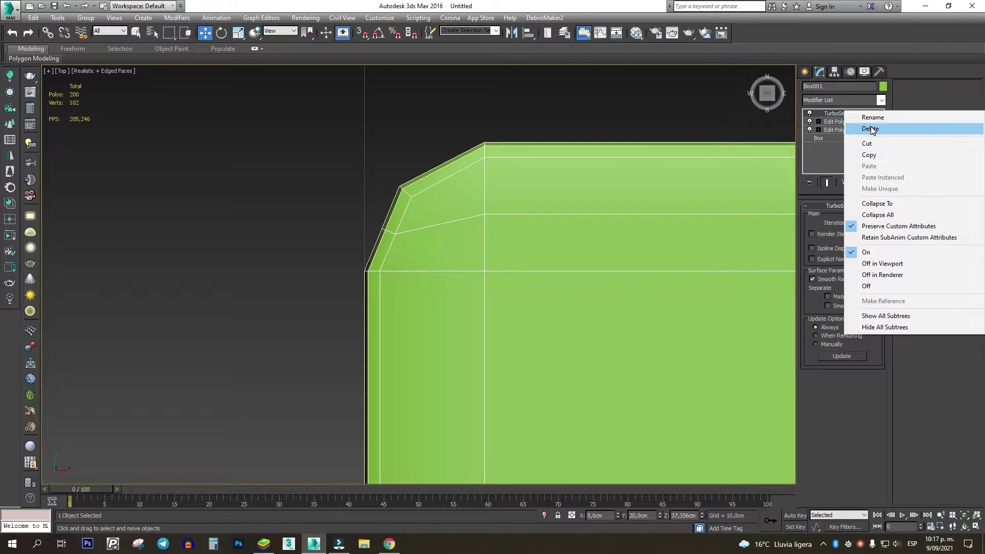
{"action": "left_click", "coordinate": [872, 130]}
Step: Connect the ring of edges crossing the opposite corner's upper facet with one loop and switch to vertex level
{"action": "left_click", "coordinate": [819, 350]}
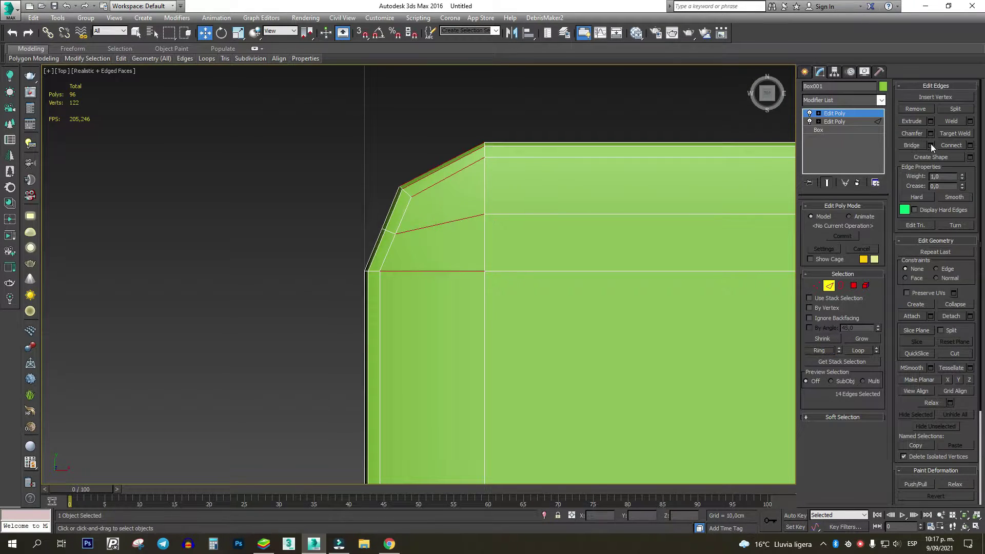
{"action": "left_click", "coordinate": [958, 146]}
{"action": "key", "text": "1"}
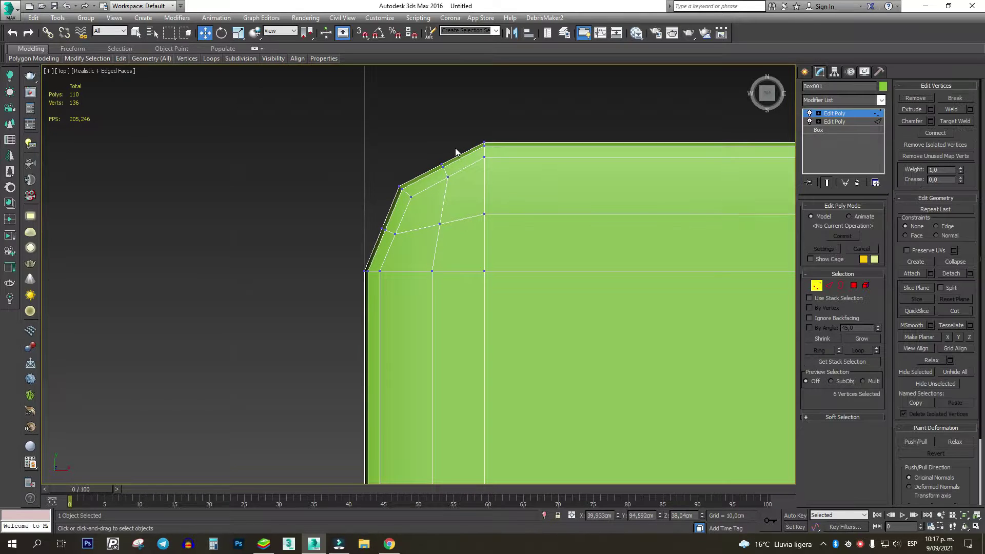
Step: Move both midpoint vertex groups of this opposite corner outward to round its outline, and leave vertex level
{"action": "left_click_drag", "start_coordinate": [456, 152], "coordinate": [436, 203]}
{"action": "scroll", "coordinate": [443, 172], "scroll_direction": "up", "scroll_amount": 2}
{"action": "left_click_drag", "start_coordinate": [443, 167], "coordinate": [436, 153]}
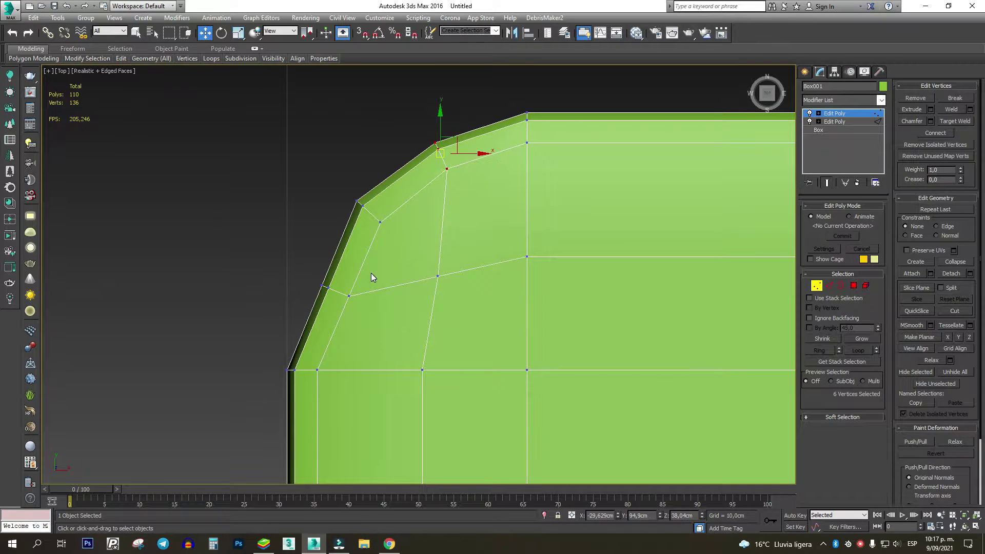
{"action": "left_click_drag", "start_coordinate": [371, 273], "coordinate": [324, 286]}
{"action": "key", "text": "1"}
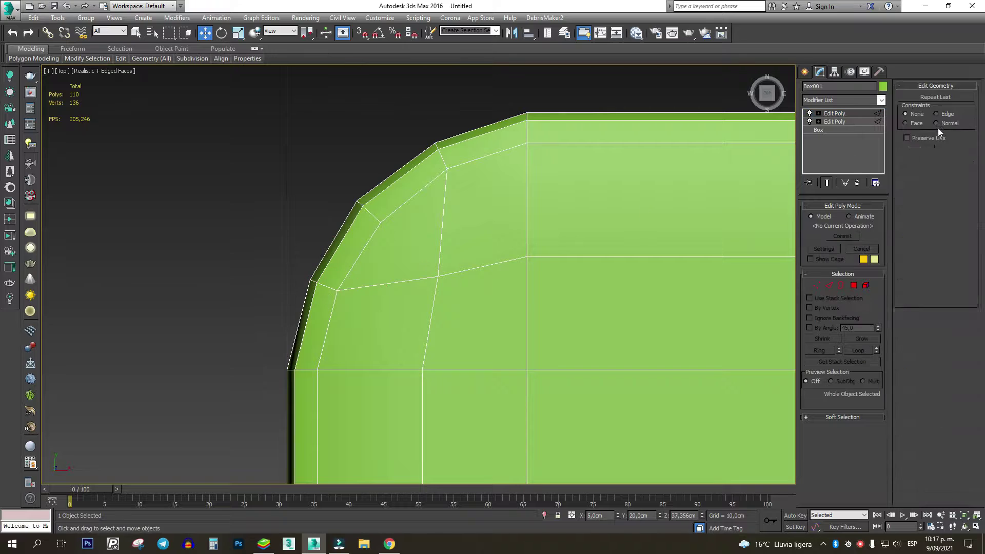
Step: Apply TurboSmooth to the slab and inspect the smoothed corners from several angles
{"action": "left_click", "coordinate": [867, 101]}
{"action": "key", "text": "t"}
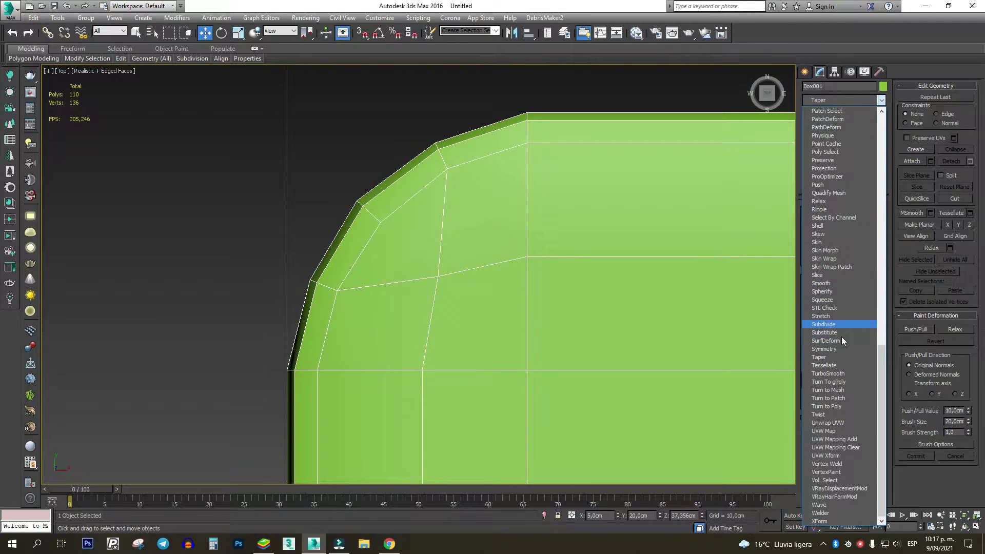
{"action": "left_click", "coordinate": [828, 373]}
{"action": "scroll", "coordinate": [348, 277], "scroll_direction": "down", "scroll_amount": 4}
{"action": "middle_click_drag", "start_coordinate": [355, 260], "coordinate": [477, 175], "text": "alt"}
{"action": "scroll", "coordinate": [477, 176], "scroll_direction": "down", "scroll_amount": 5}
{"action": "middle_click_drag", "start_coordinate": [481, 305], "coordinate": [437, 260], "text": "alt"}
{"action": "scroll", "coordinate": [482, 271], "scroll_direction": "up", "scroll_amount": 5}
{"action": "scroll", "coordinate": [473, 297], "scroll_direction": "up", "scroll_amount": 4}
{"action": "scroll", "coordinate": [472, 298], "scroll_direction": "down", "scroll_amount": 4}
{"action": "scroll", "coordinate": [470, 422], "scroll_direction": "up", "scroll_amount": 6}
{"action": "middle_click_drag", "start_coordinate": [466, 426], "coordinate": [406, 299]}
{"action": "scroll", "coordinate": [408, 334], "scroll_direction": "up", "scroll_amount": 2}
Step: Lower the TurboSmooth iterations to 0 and delete the modifier from the slab
{"action": "left_click", "coordinate": [875, 220]}
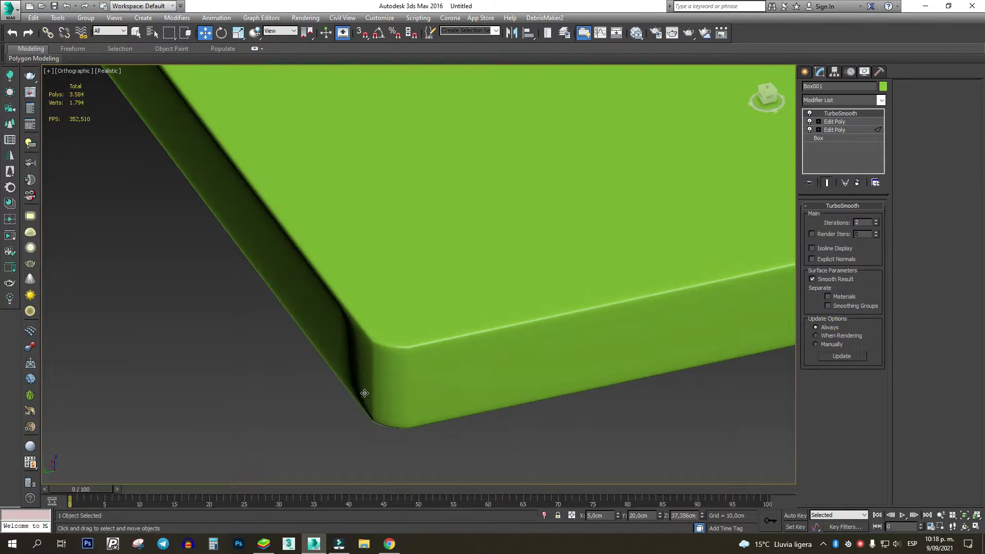
{"action": "left_click", "coordinate": [876, 224]}
{"action": "left_click", "coordinate": [876, 224]}
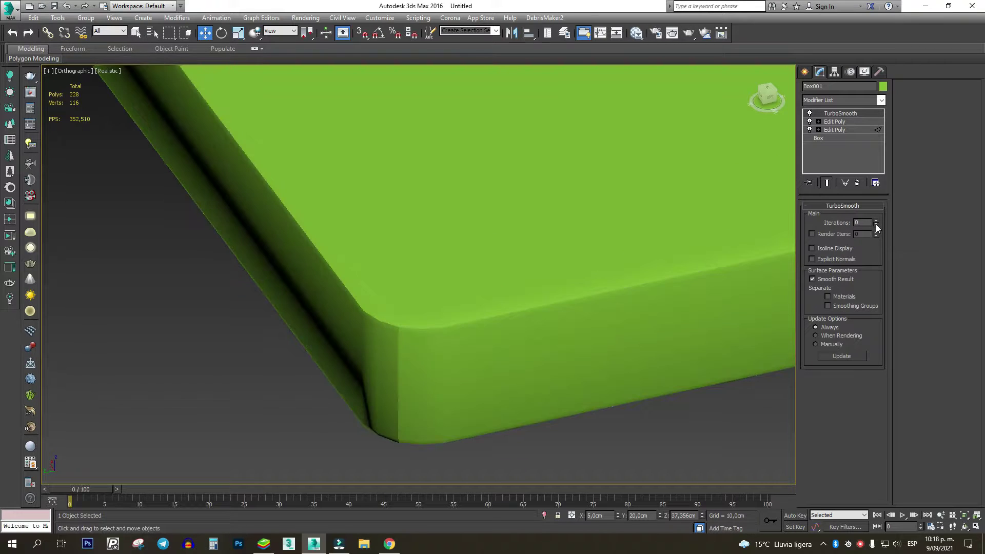
{"action": "right_click", "coordinate": [845, 114]}
{"action": "left_click", "coordinate": [870, 133]}
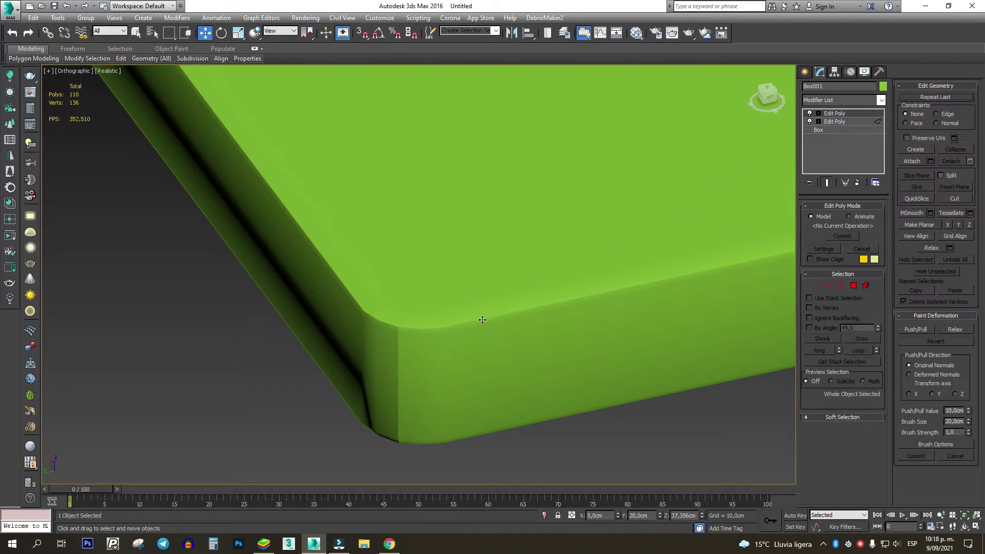
Step: Display the mesh edges and create a crosswise box about 53.4 by 4.7 cm and 1.2 cm high under the slab, near one end
{"action": "key", "text": "F4"}
{"action": "scroll", "coordinate": [385, 349], "scroll_direction": "down", "scroll_amount": 5}
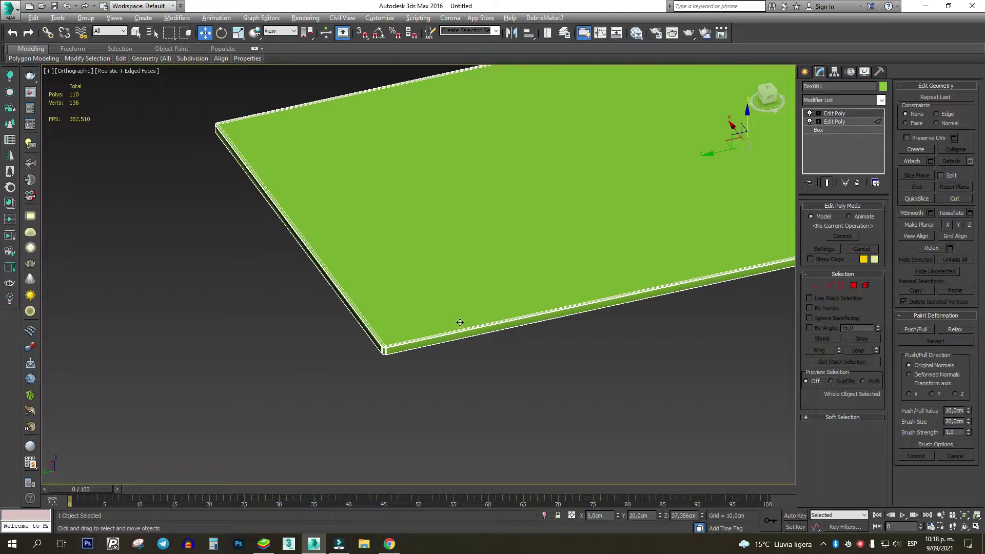
{"action": "middle_click_drag", "start_coordinate": [460, 322], "coordinate": [418, 306], "text": "alt"}
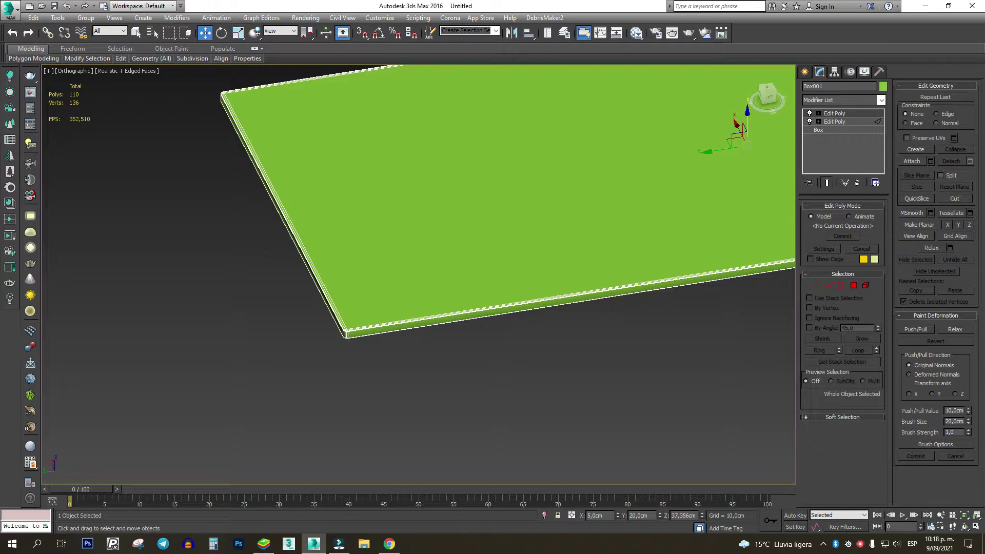
{"action": "middle_click_drag", "start_coordinate": [614, 272], "coordinate": [567, 284]}
{"action": "scroll", "coordinate": [482, 328], "scroll_direction": "down", "scroll_amount": 4}
{"action": "middle_click_drag", "start_coordinate": [491, 341], "coordinate": [502, 245], "text": "alt"}
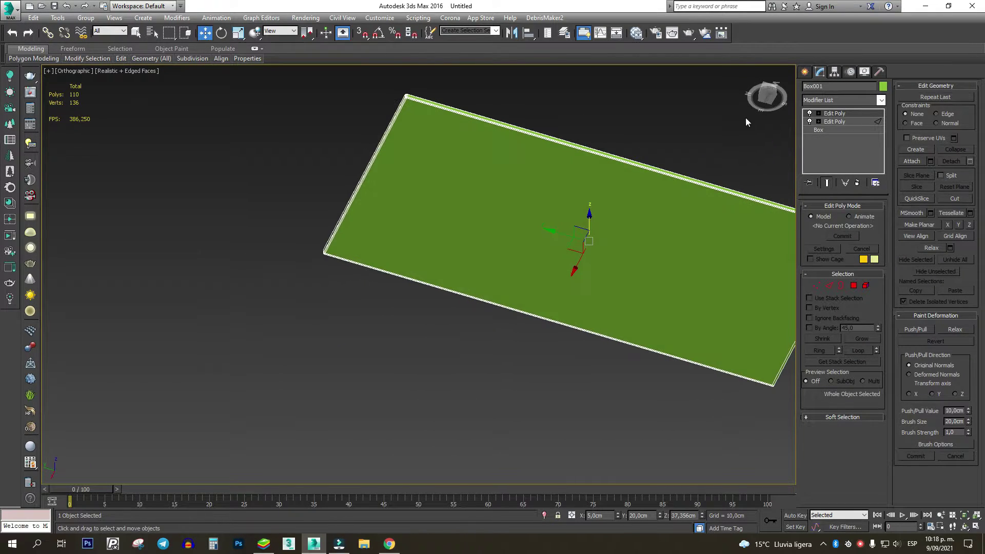
{"action": "left_click", "coordinate": [805, 72]}
{"action": "left_click", "coordinate": [823, 137]}
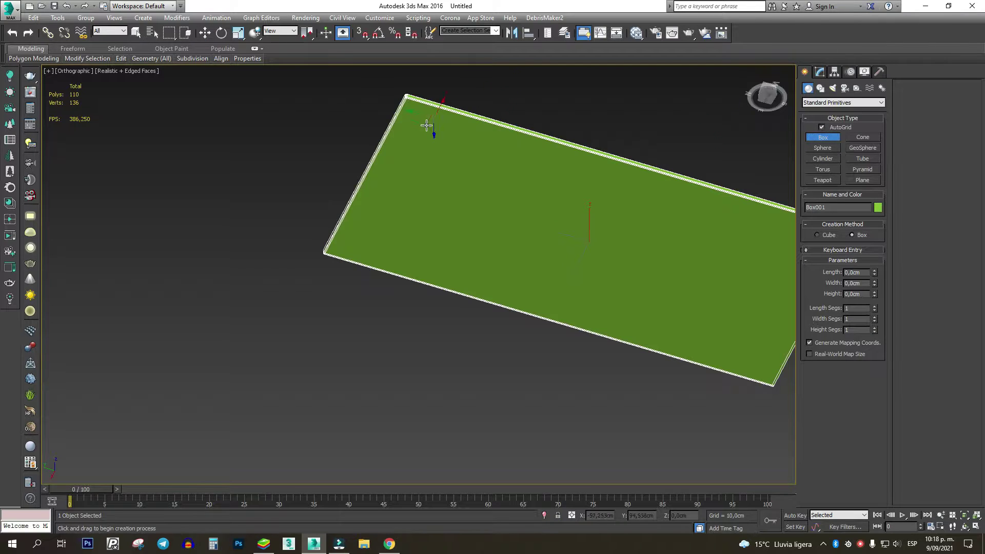
{"action": "scroll", "coordinate": [429, 129], "scroll_direction": "up", "scroll_amount": 2}
{"action": "left_click_drag", "start_coordinate": [457, 127], "coordinate": [387, 303]}
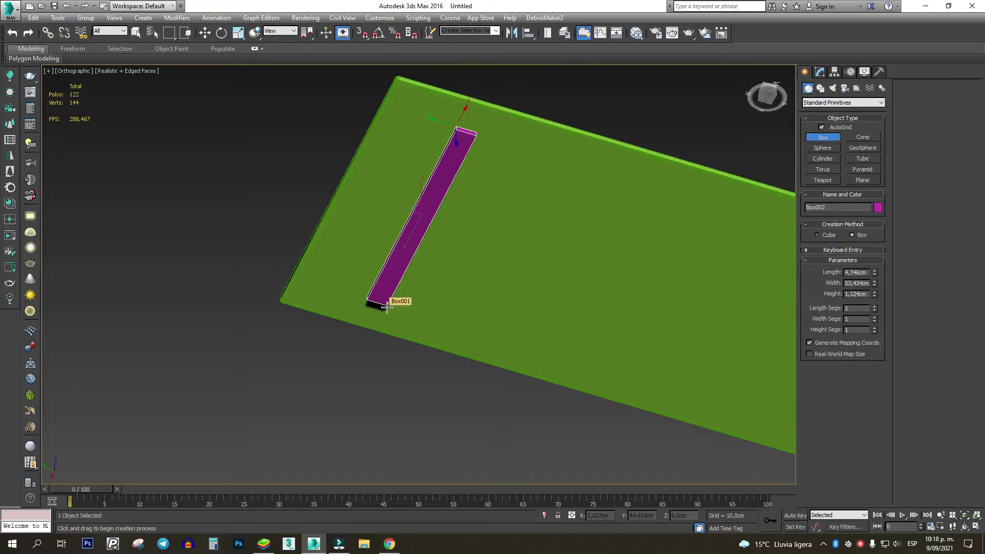
{"action": "scroll", "coordinate": [434, 240], "scroll_direction": "down", "scroll_amount": 3}
{"action": "middle_click_drag", "start_coordinate": [434, 240], "coordinate": [431, 282], "text": "alt"}
{"action": "scroll", "coordinate": [440, 251], "scroll_direction": "up", "scroll_amount": 3}
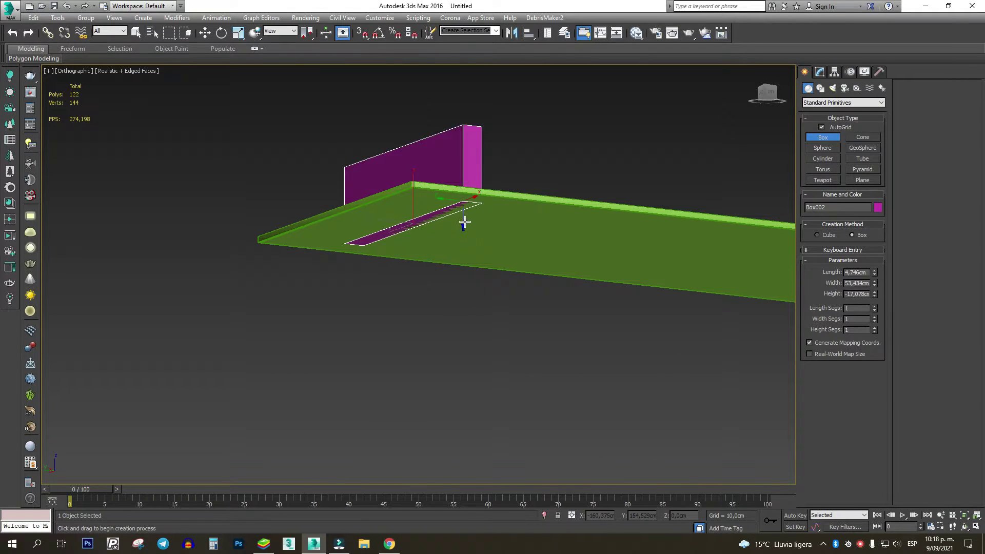
{"action": "left_click", "coordinate": [458, 307]}
Step: Add an Edit Poly modifier to the new strip and select all its edges
{"action": "left_click", "coordinate": [828, 70]}
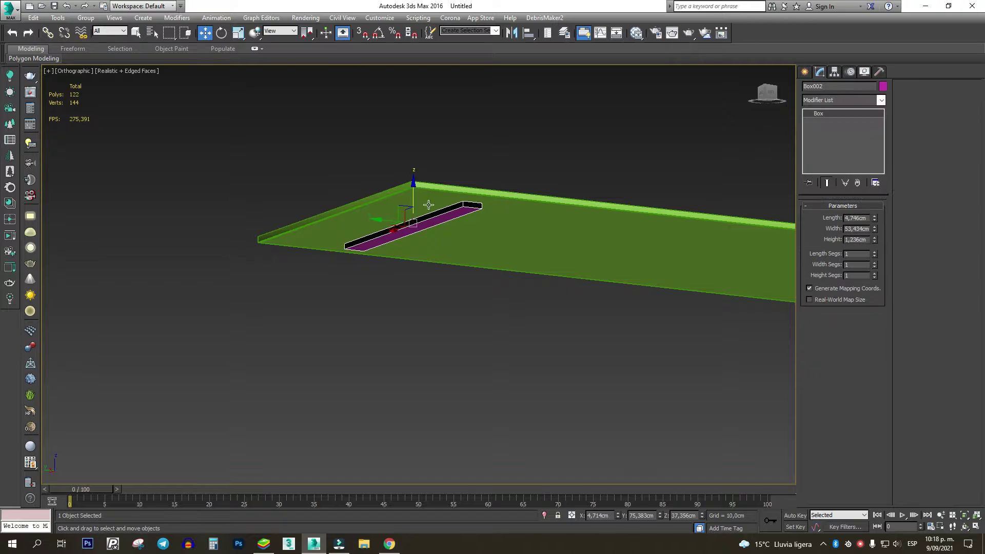
{"action": "key", "text": "z"}
{"action": "left_click", "coordinate": [866, 102]}
{"action": "left_click", "coordinate": [837, 136]}
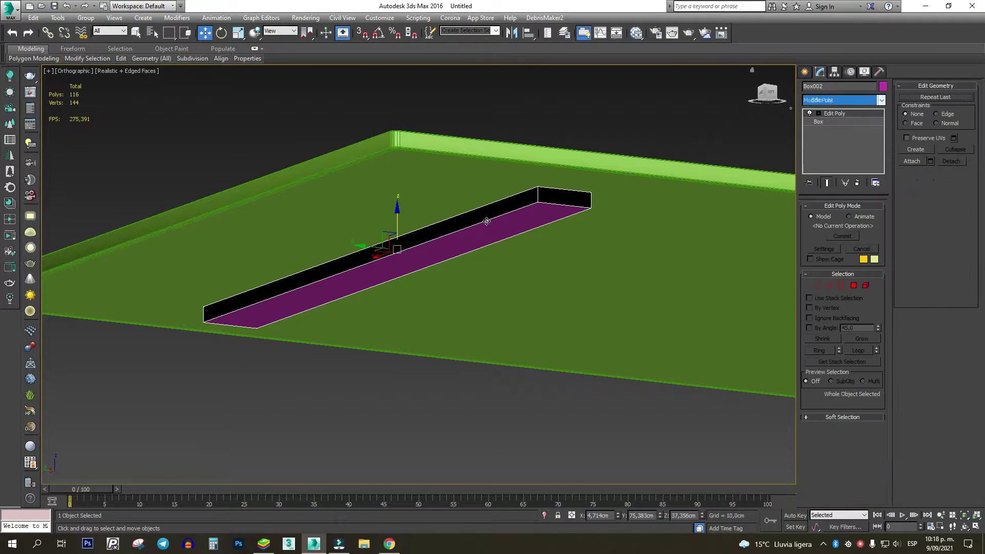
{"action": "key", "text": "2"}
{"action": "left_click_drag", "start_coordinate": [775, 81], "coordinate": [277, 397]}
Step: Chamfer all the strip's edges with a quad chamfer of 0.157 cm, 1 segment and 0.695 tension, and leave edge level
{"action": "scroll", "coordinate": [388, 276], "scroll_direction": "down", "scroll_amount": 3}
{"action": "middle_click_drag", "start_coordinate": [390, 277], "coordinate": [463, 289], "text": "alt"}
{"action": "left_click", "coordinate": [767, 93]}
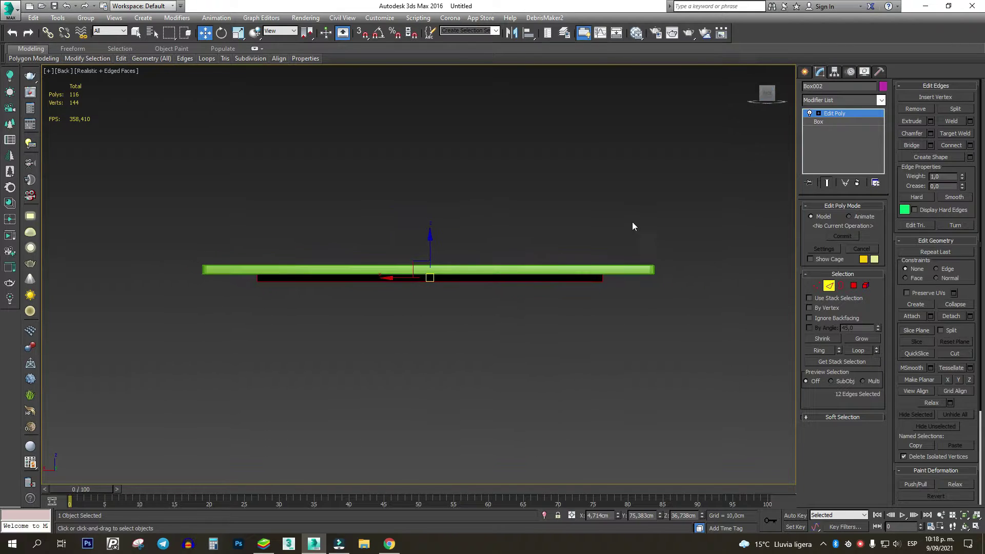
{"action": "middle_click_drag", "start_coordinate": [557, 260], "coordinate": [530, 229], "text": "alt"}
{"action": "scroll", "coordinate": [613, 201], "scroll_direction": "up", "scroll_amount": 5}
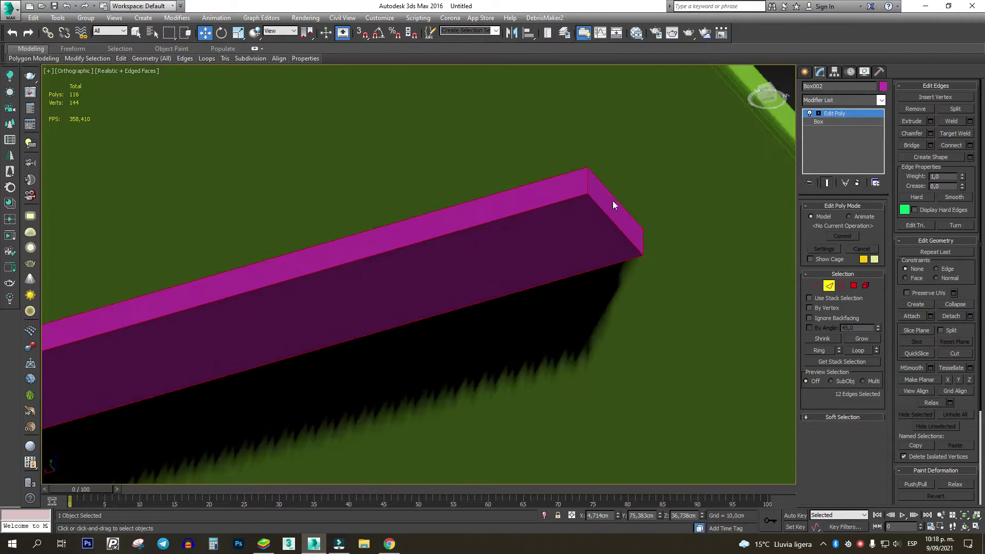
{"action": "left_click", "coordinate": [930, 133]}
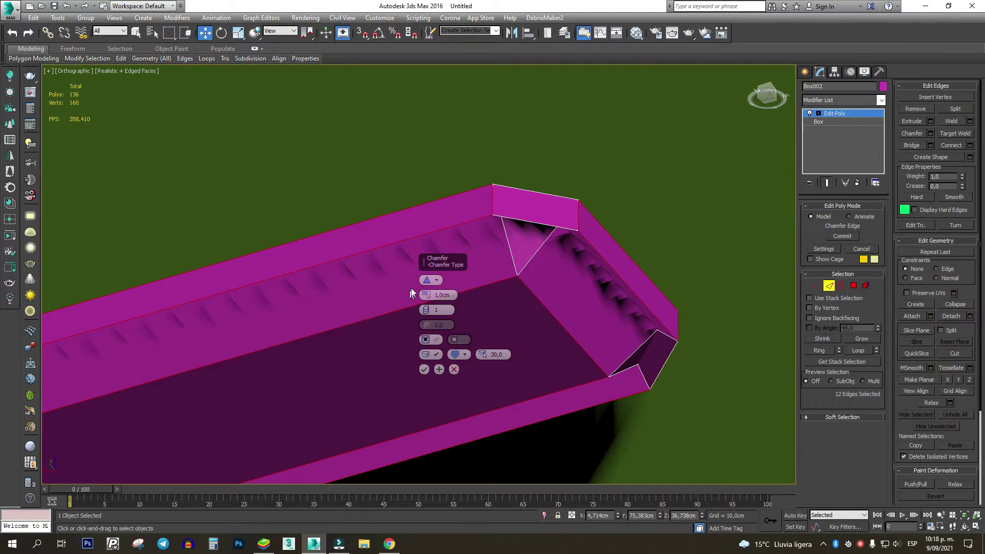
{"action": "left_click_drag", "start_coordinate": [425, 295], "coordinate": [426, 362]}
{"action": "left_click_drag", "start_coordinate": [426, 324], "coordinate": [427, 356]}
{"action": "left_click", "coordinate": [424, 369]}
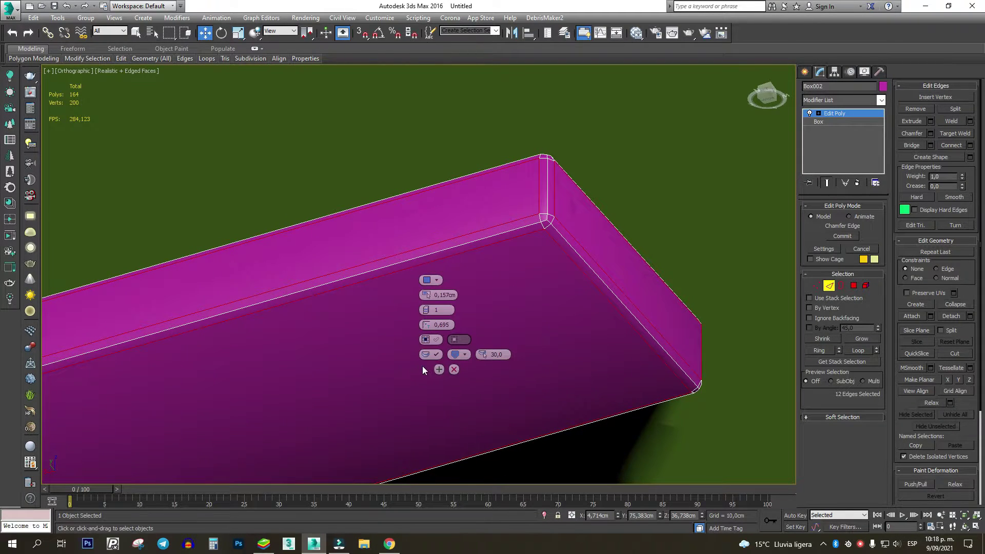
{"action": "scroll", "coordinate": [496, 248], "scroll_direction": "down", "scroll_amount": 5}
{"action": "left_click", "coordinate": [827, 286]}
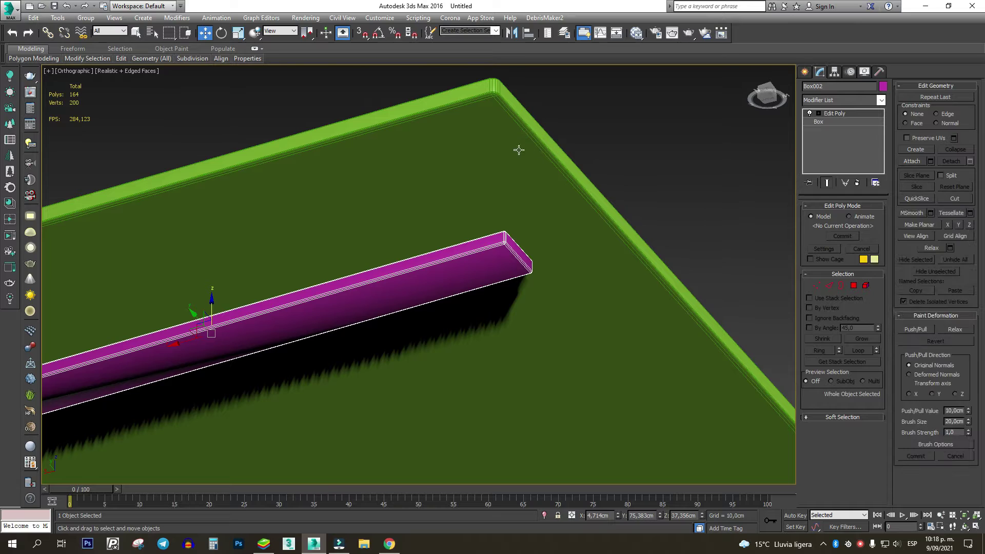
Step: Clone the strip straight down below the slab as one independent copy
{"action": "scroll", "coordinate": [517, 145], "scroll_direction": "down", "scroll_amount": 4}
{"action": "middle_click_drag", "start_coordinate": [476, 163], "coordinate": [448, 174], "text": "alt"}
{"action": "left_click_drag", "start_coordinate": [435, 165], "coordinate": [483, 303], "text": "shift"}
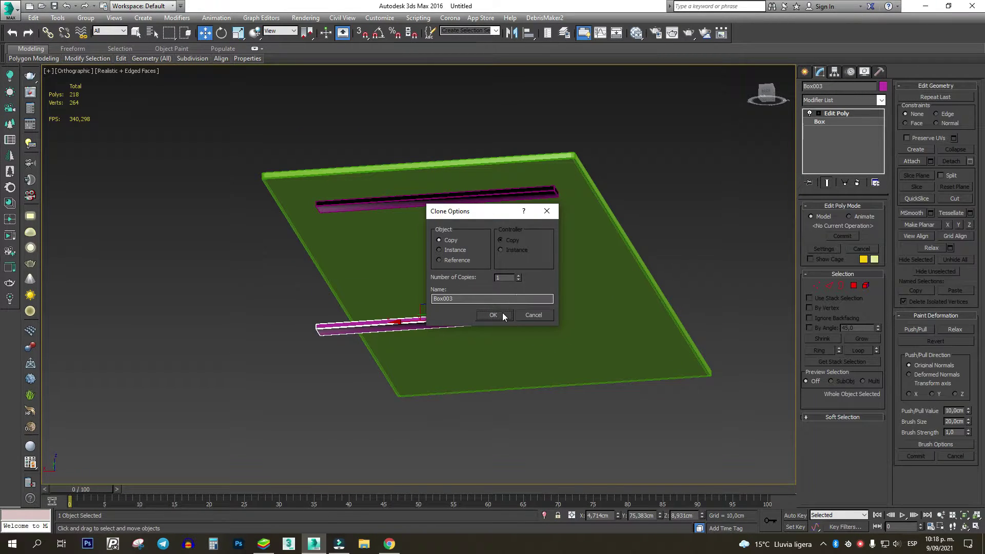
{"action": "left_click", "coordinate": [503, 315]}
Step: In the Back view, rotate the copied strip upright with angle snap and move it under the end of the crosswise strip
{"action": "left_click", "coordinate": [769, 95]}
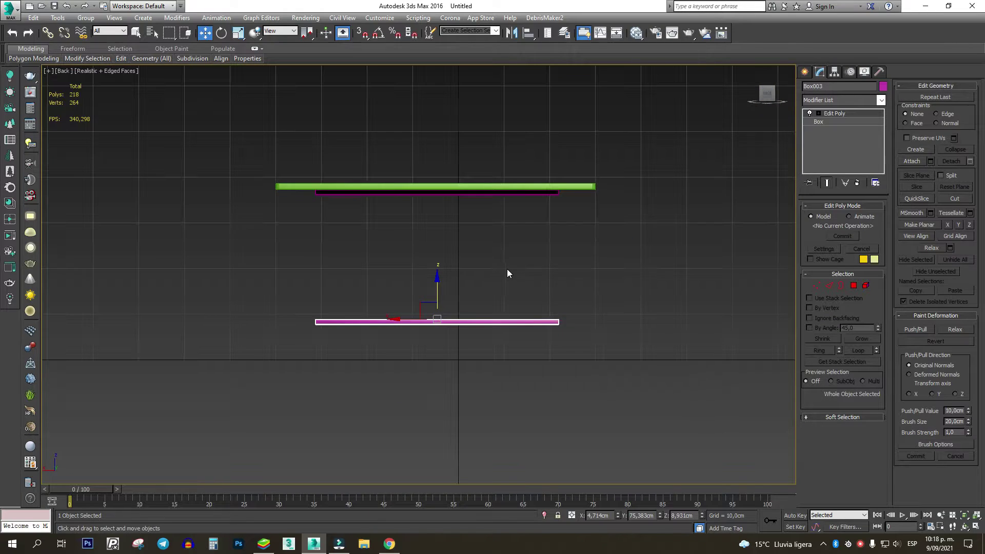
{"action": "key", "text": "e"}
{"action": "mouse_move", "coordinate": [447, 292]}
{"action": "left_mouse_down"}
{"action": "mouse_move", "coordinate": [479, 290]}
{"action": "mouse_move", "coordinate": [536, 317]}
{"action": "left_mouse_up"}
{"action": "key", "text": "ctrl+z"}
{"action": "key", "text": "a"}
{"action": "left_click_drag", "start_coordinate": [456, 285], "coordinate": [502, 290]}
{"action": "key", "text": "w"}
{"action": "left_click_drag", "start_coordinate": [436, 316], "coordinate": [558, 315]}
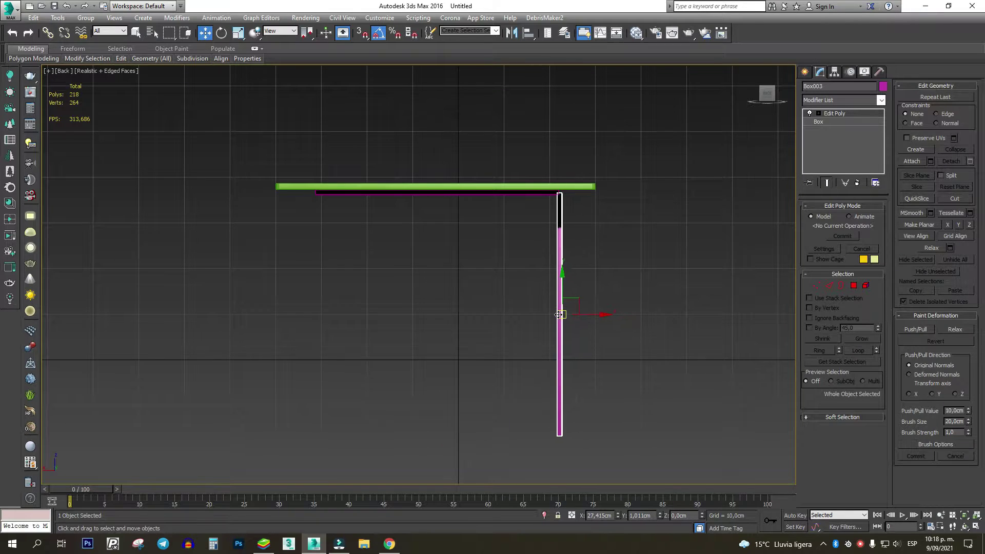
Step: Delete the Edit Poly modifier from the upright strip
{"action": "middle_click_drag", "start_coordinate": [592, 348], "coordinate": [510, 267]}
{"action": "scroll", "coordinate": [477, 358], "scroll_direction": "up", "scroll_amount": 10}
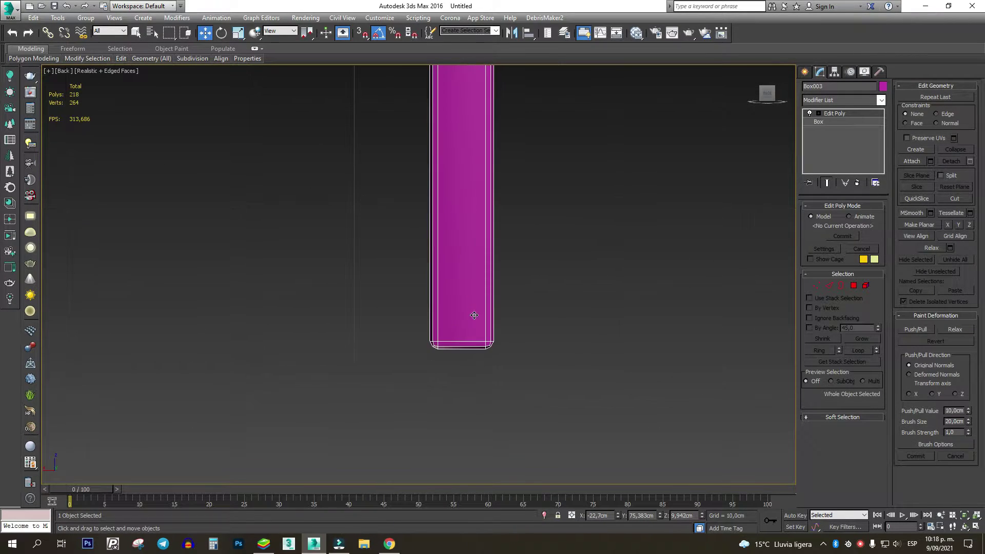
{"action": "right_click", "coordinate": [834, 114]}
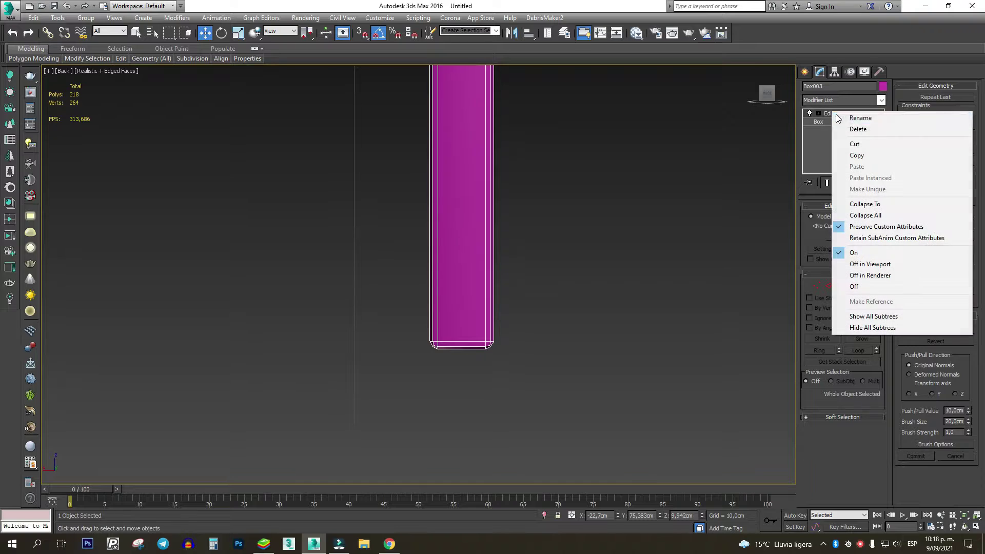
{"action": "left_click", "coordinate": [857, 128]}
Step: Set the upright box's height parameter to 75 cm
{"action": "scroll", "coordinate": [599, 282], "scroll_direction": "down", "scroll_amount": 14}
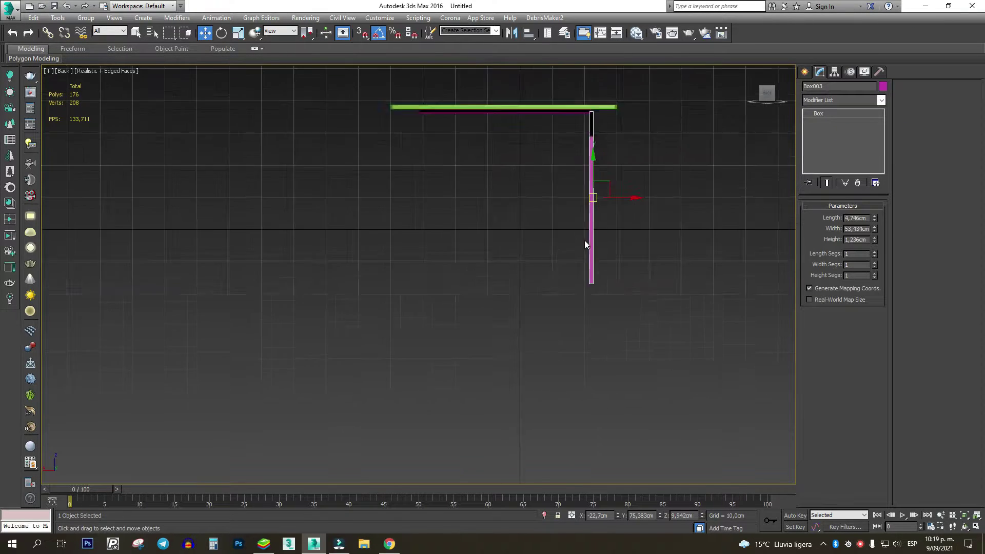
{"action": "scroll", "coordinate": [586, 208], "scroll_direction": "up", "scroll_amount": 6}
{"action": "left_click", "coordinate": [866, 241]}
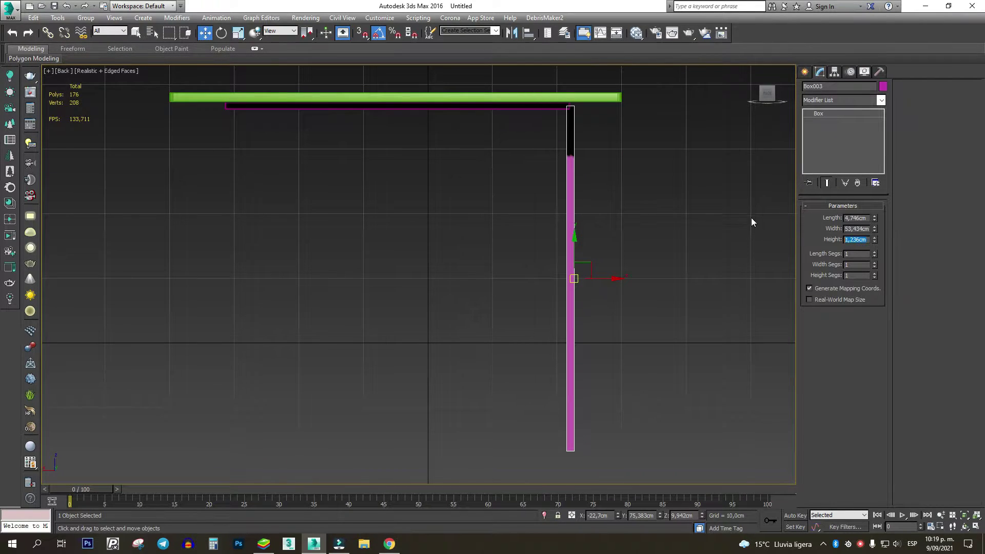
{"action": "type", "text": "75"}
{"action": "key", "text": "Return"}
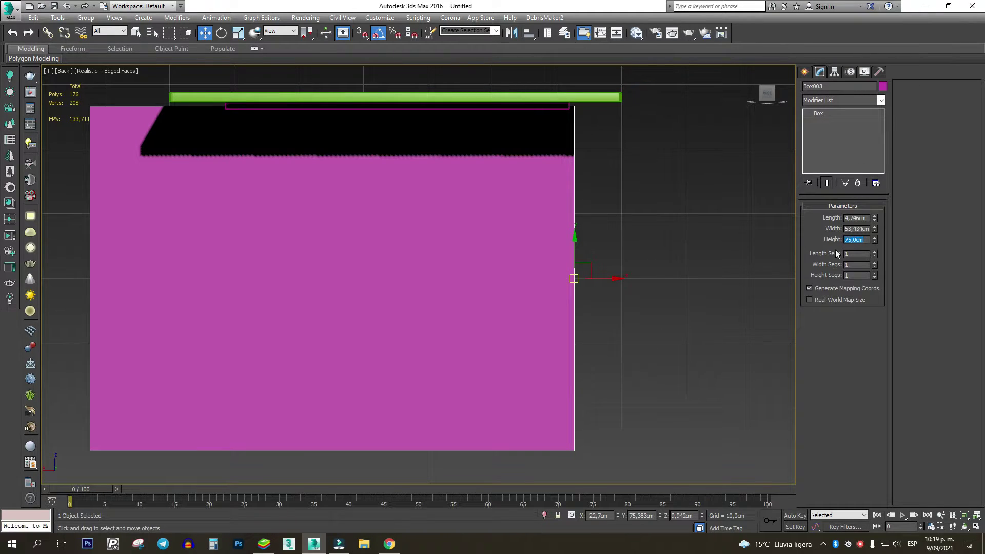
Step: Reduce the upright box's height to about 1.4 cm and set its width to 75 cm
{"action": "left_click_drag", "start_coordinate": [874, 241], "coordinate": [875, 289]}
{"action": "left_click_drag", "start_coordinate": [875, 241], "coordinate": [830, 513]}
{"action": "left_click_drag", "start_coordinate": [875, 232], "coordinate": [879, 243]}
{"action": "type", "text": "75"}
{"action": "key", "text": "Return"}
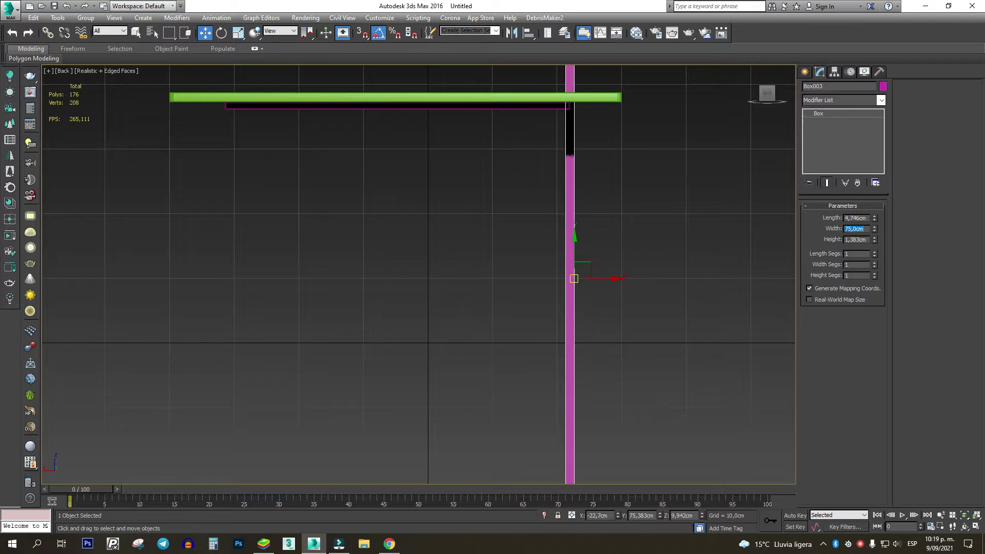
Step: Delete the upright box copied from the strip, keeping the tabletop slab and crosswise strip
{"action": "scroll", "coordinate": [522, 285], "scroll_direction": "down", "scroll_amount": 3}
{"action": "left_click_drag", "start_coordinate": [545, 280], "coordinate": [459, 46]}
{"action": "middle_click_drag", "start_coordinate": [493, 131], "coordinate": [464, 199]}
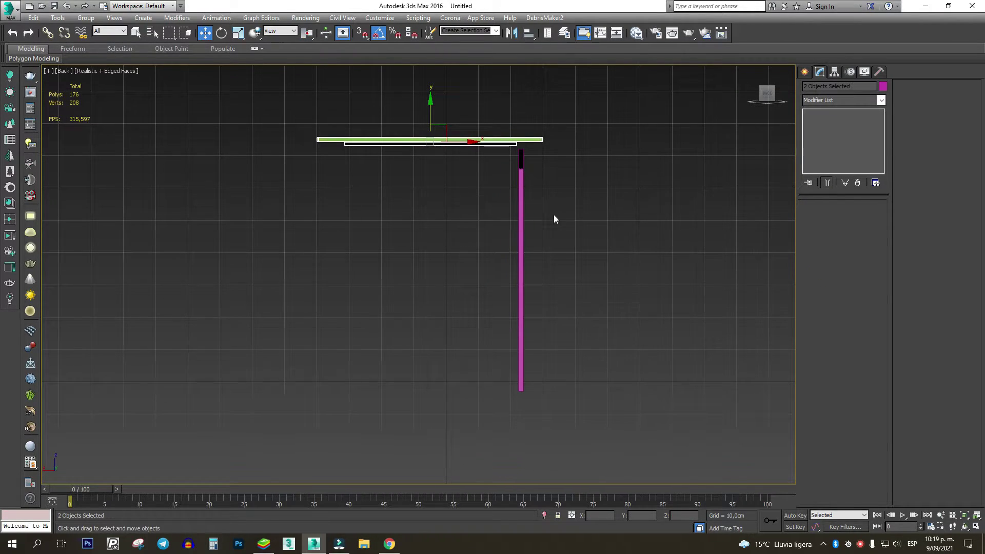
{"action": "left_click_drag", "start_coordinate": [576, 202], "coordinate": [463, 242]}
{"action": "middle_click_drag", "start_coordinate": [567, 205], "coordinate": [519, 223]}
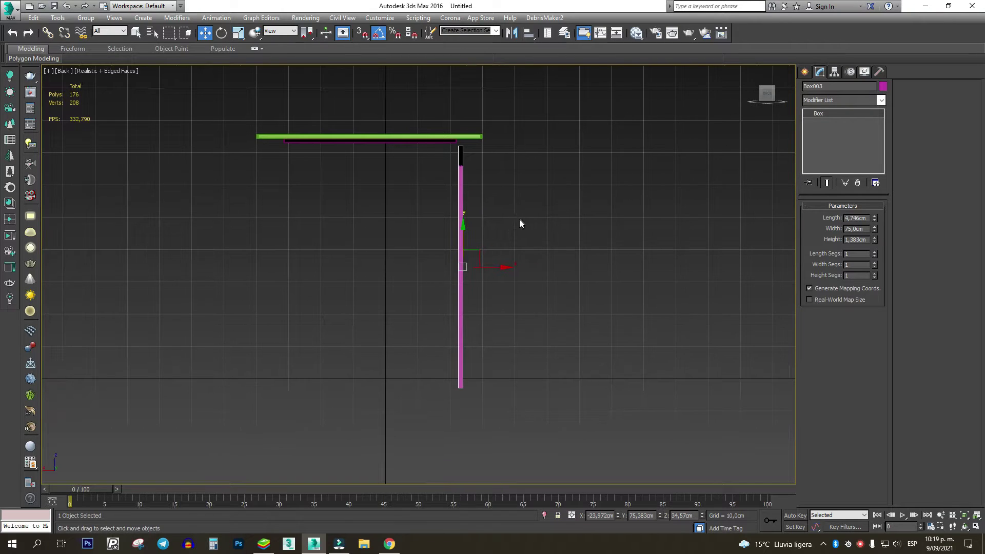
{"action": "key", "text": "Delete"}
Step: Create a new upright box leg near one end of the tabletop, about 32 by 5.6 cm and 62 cm high
{"action": "left_click", "coordinate": [805, 71]}
{"action": "left_click", "coordinate": [823, 137]}
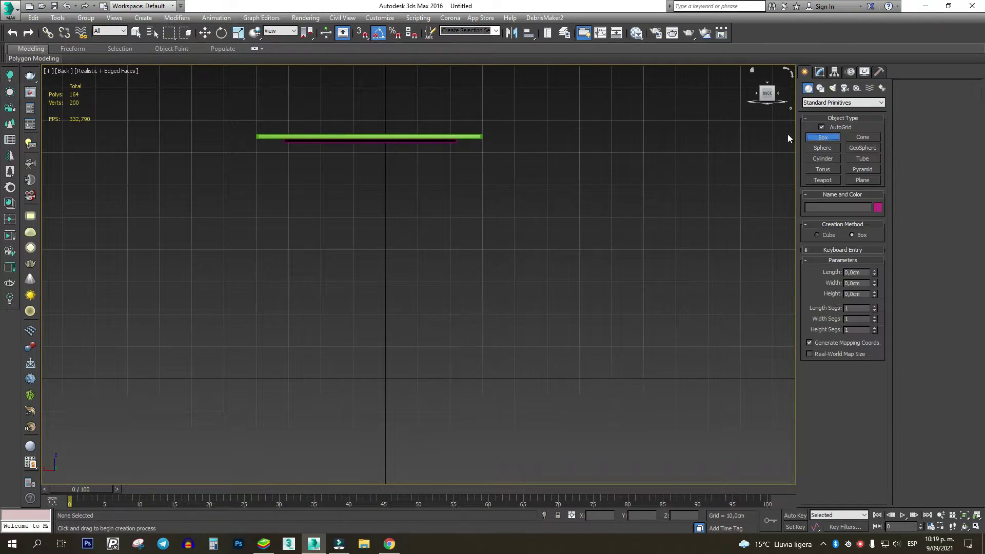
{"action": "scroll", "coordinate": [510, 159], "scroll_direction": "down", "scroll_amount": 4}
{"action": "middle_click_drag", "start_coordinate": [511, 167], "coordinate": [492, 233], "text": "alt"}
{"action": "left_click_drag", "start_coordinate": [493, 235], "coordinate": [487, 247]}
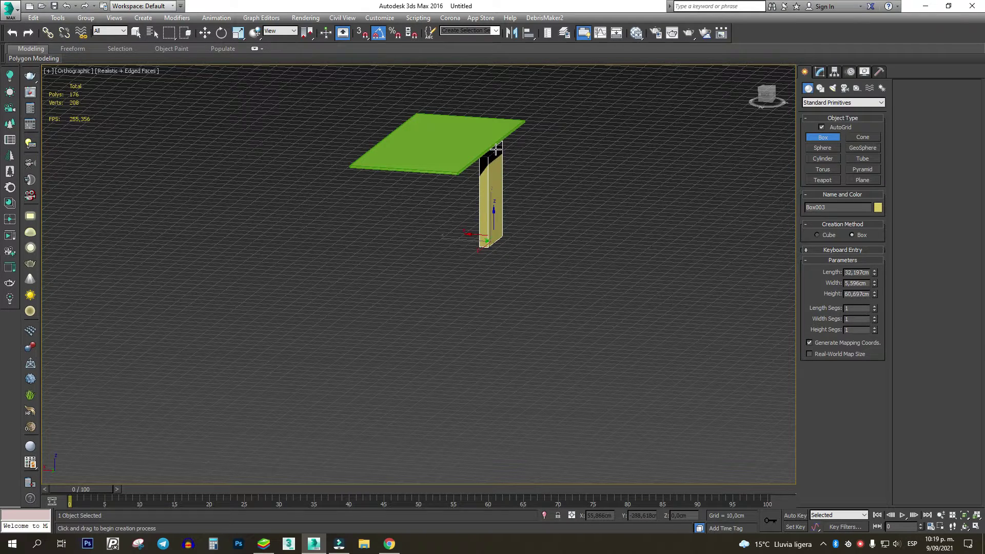
{"action": "left_click", "coordinate": [495, 148]}
Step: In the Front view, try leg heights of 65, 70 and 75 cm against the tabletop
{"action": "key", "text": "f"}
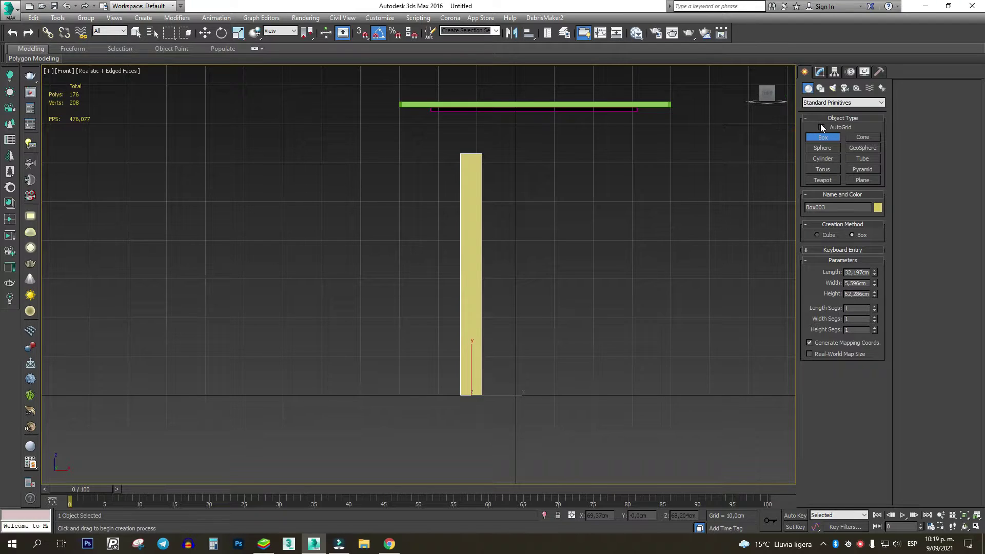
{"action": "left_click", "coordinate": [819, 72]}
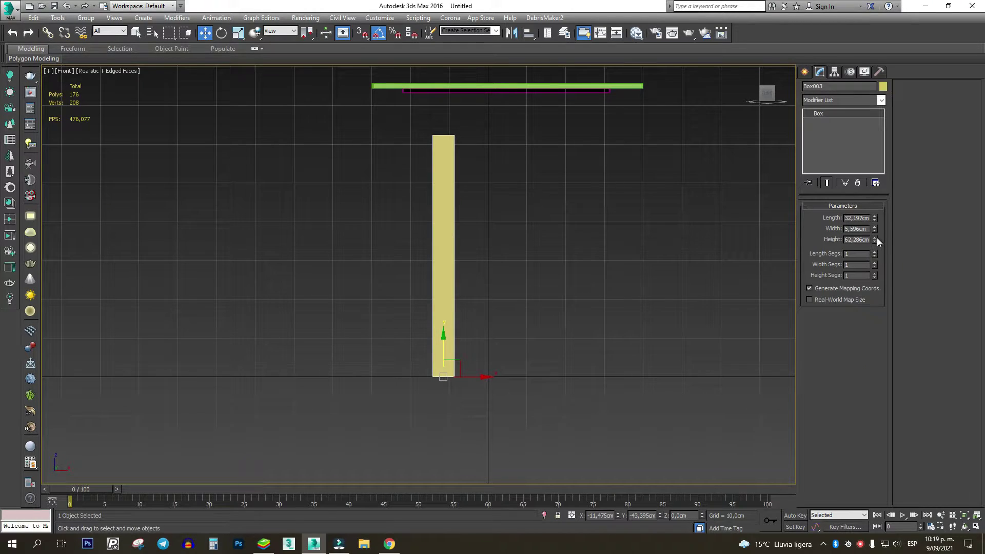
{"action": "left_click_drag", "start_coordinate": [874, 239], "coordinate": [877, 244]}
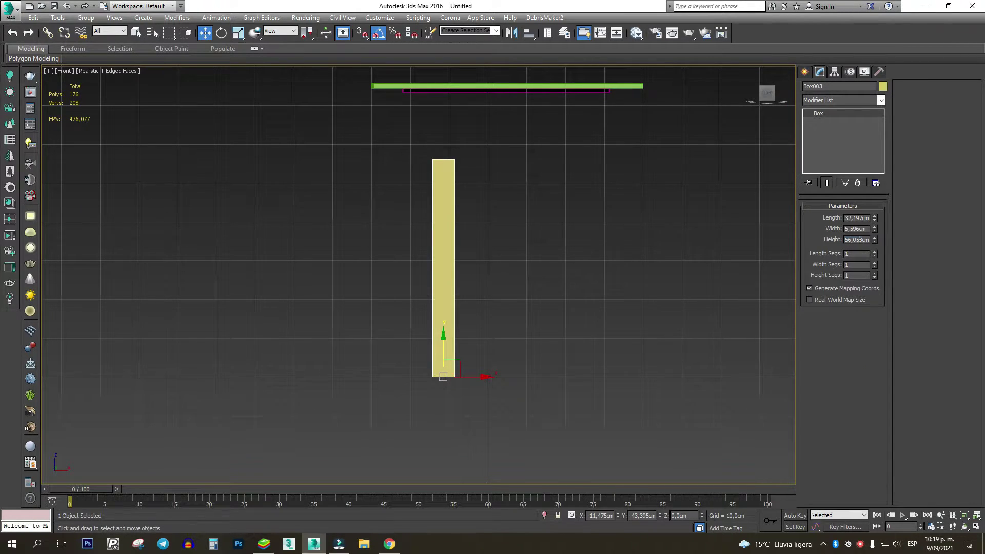
{"action": "type", "text": "65"}
{"action": "key", "text": "Return"}
{"action": "middle_click_drag", "start_coordinate": [557, 143], "coordinate": [461, 174]}
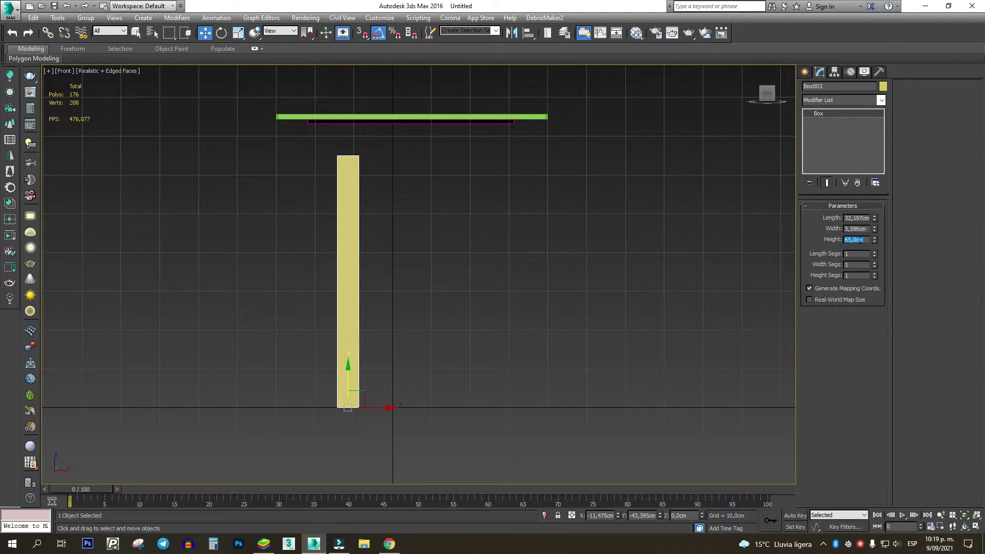
{"action": "type", "text": "70"}
{"action": "key", "text": "Return"}
{"action": "middle_click_drag", "start_coordinate": [576, 165], "coordinate": [604, 168]}
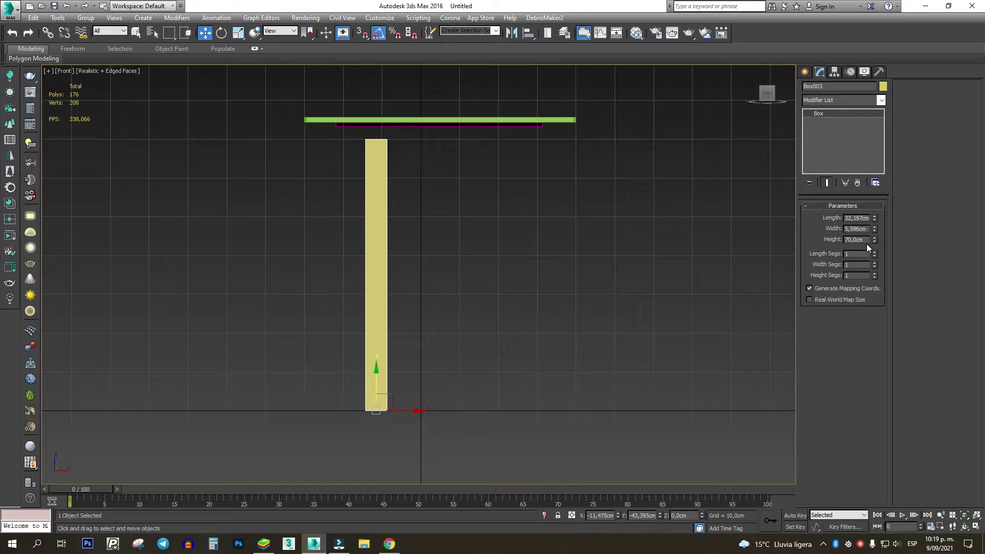
{"action": "type", "text": "75"}
{"action": "key", "text": "Return"}
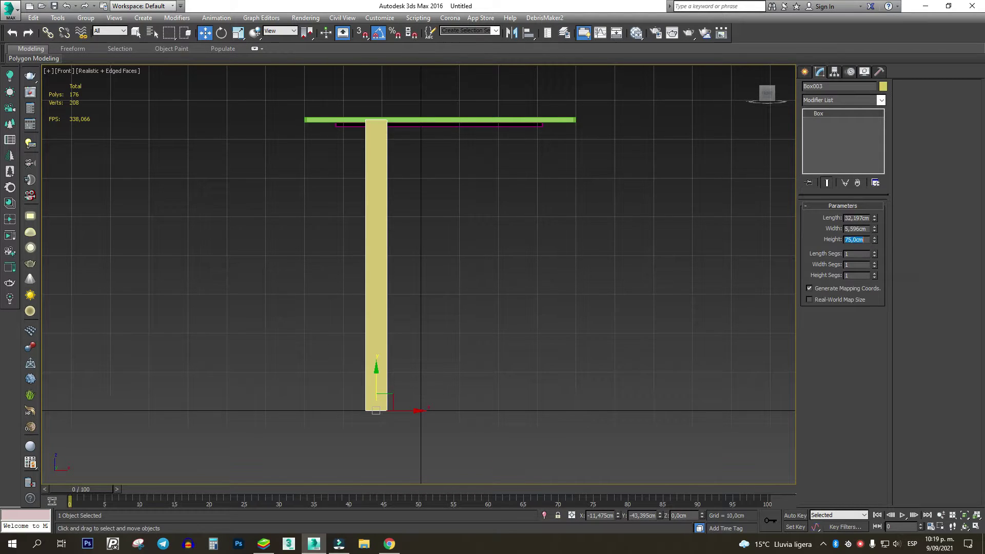
{"action": "middle_click_drag", "start_coordinate": [494, 150], "coordinate": [523, 154]}
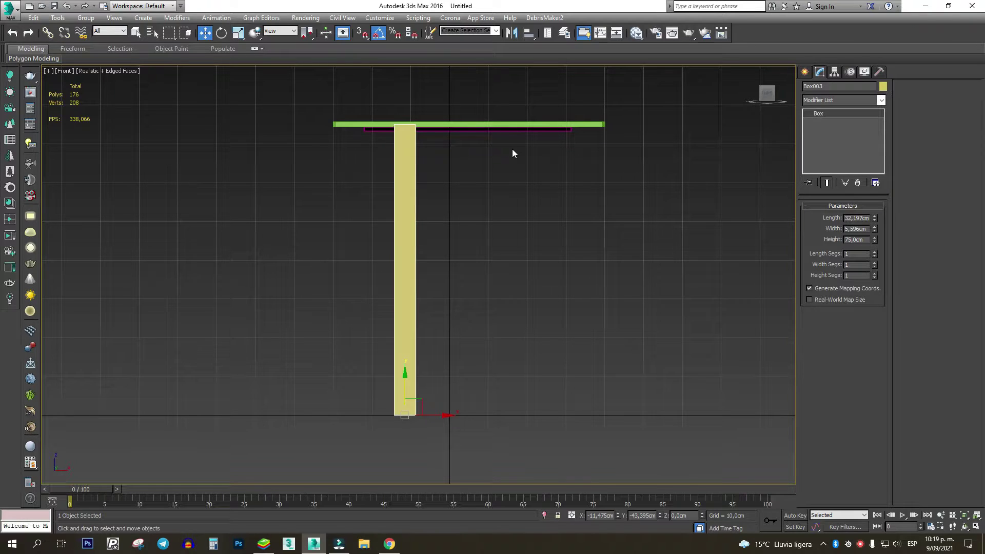
Step: Set the leg's width to 1.5 cm and height to 70 cm, and reduce its length to about 27.4 cm
{"action": "left_click_drag", "start_coordinate": [876, 228], "coordinate": [876, 256]}
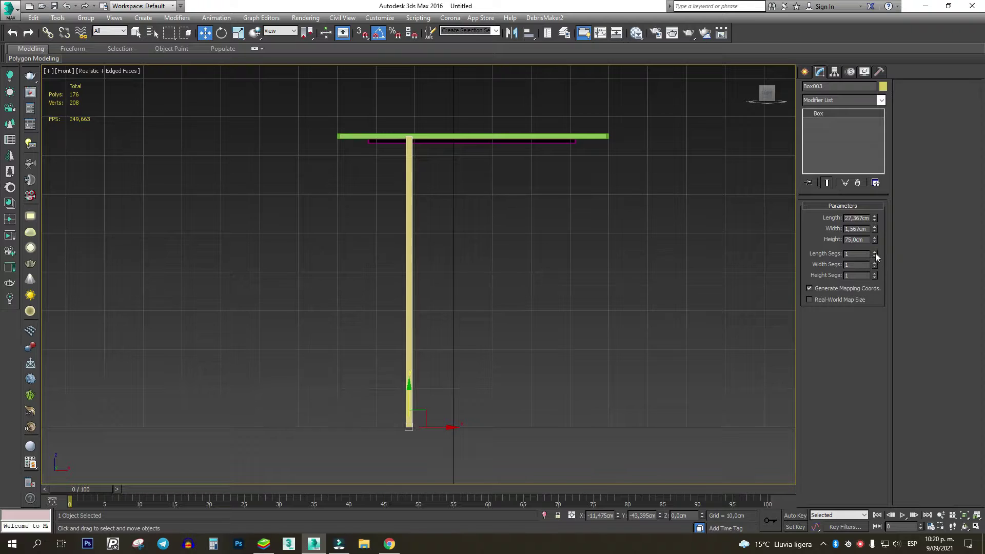
{"action": "type", "text": "1,5"}
{"action": "key", "text": "Return"}
{"action": "middle_click_drag", "start_coordinate": [476, 192], "coordinate": [480, 184]}
{"action": "scroll", "coordinate": [479, 185], "scroll_direction": "down", "scroll_amount": 2}
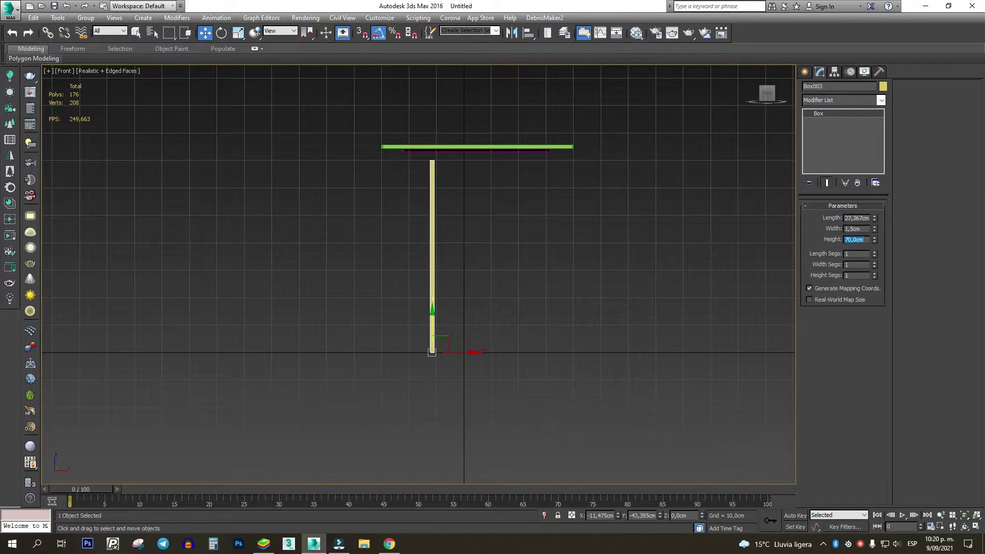
{"action": "middle_click_drag", "start_coordinate": [518, 175], "coordinate": [559, 181]}
Step: Add an Edit Poly modifier to the leg and move the four vertices of one upright side inward to narrow it
{"action": "left_click", "coordinate": [881, 101]}
{"action": "key", "text": "e"}
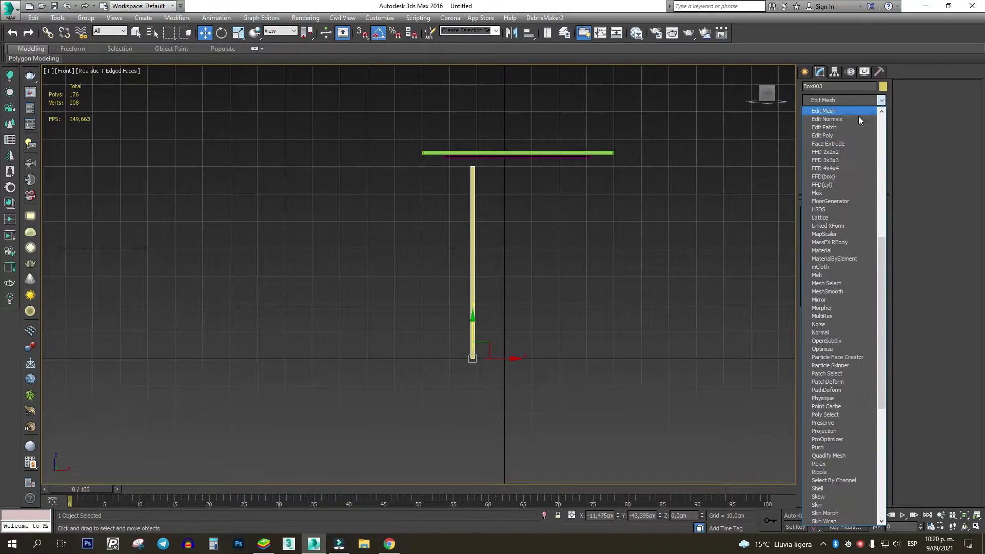
{"action": "left_click", "coordinate": [827, 136]}
{"action": "middle_click_drag", "start_coordinate": [411, 123], "coordinate": [518, 143], "text": "alt"}
{"action": "key", "text": "1"}
{"action": "left_click_drag", "start_coordinate": [467, 139], "coordinate": [407, 382]}
{"action": "left_click_drag", "start_coordinate": [414, 256], "coordinate": [469, 270]}
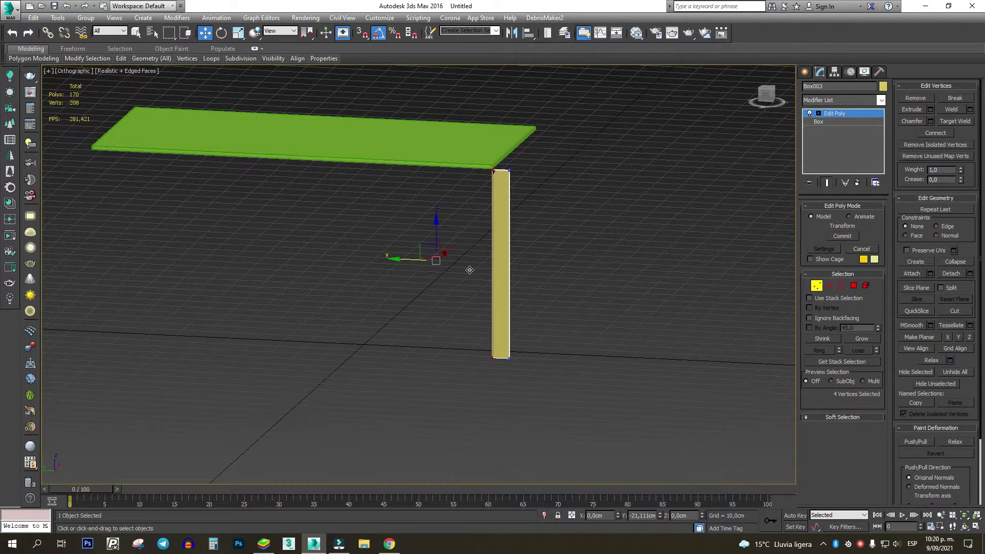
Step: Select all twelve edges of the leg and give them a quad chamfer of about 0.4 cm
{"action": "key", "text": "2"}
{"action": "scroll", "coordinate": [503, 202], "scroll_direction": "up", "scroll_amount": 3}
{"action": "left_click_drag", "start_coordinate": [568, 146], "coordinate": [394, 454]}
{"action": "scroll", "coordinate": [517, 175], "scroll_direction": "up", "scroll_amount": 8}
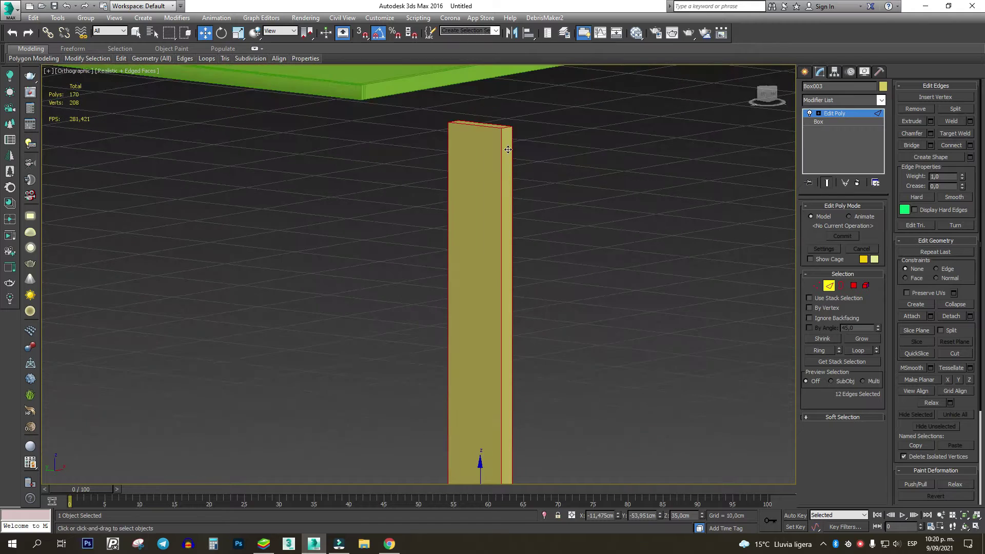
{"action": "left_click", "coordinate": [930, 134]}
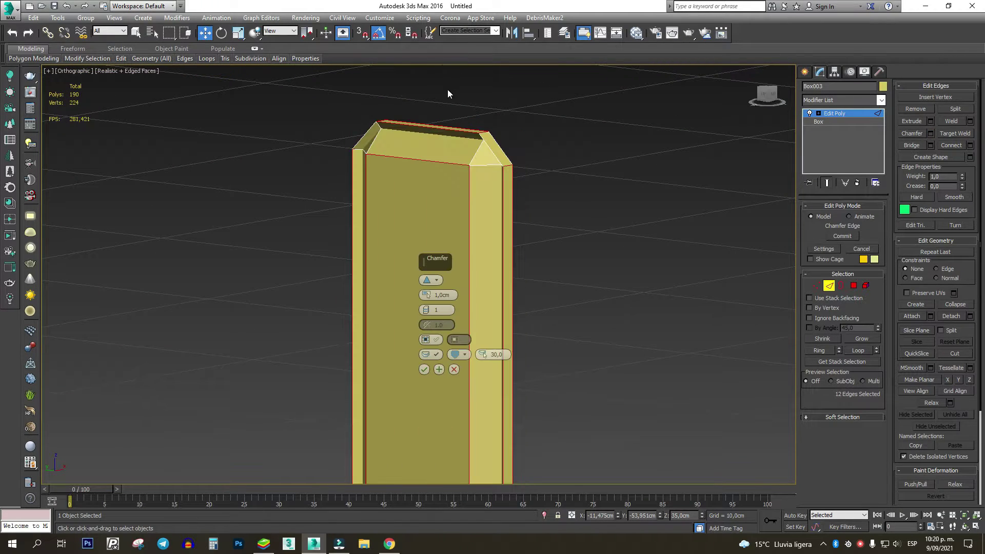
{"action": "middle_click_drag", "start_coordinate": [425, 120], "coordinate": [385, 141]}
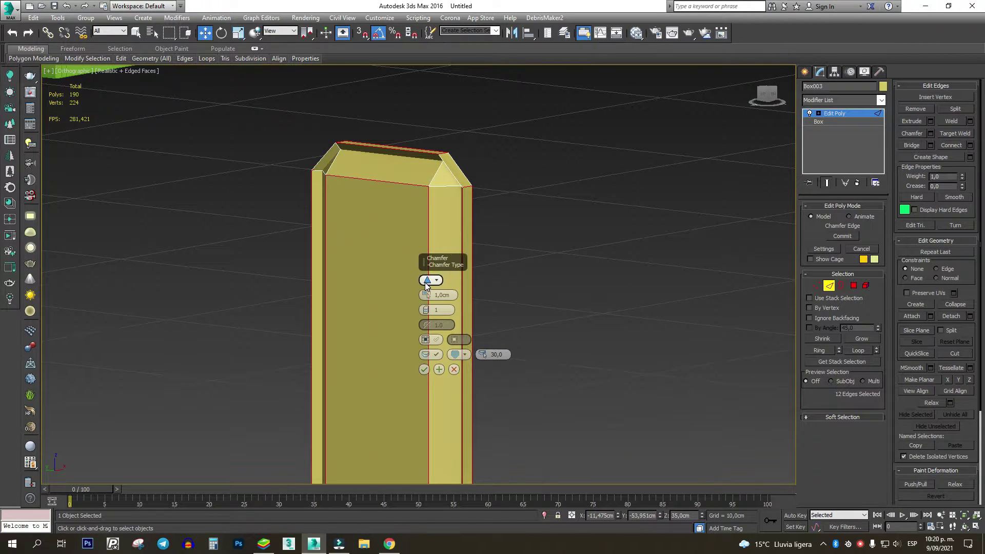
{"action": "mouse_move", "coordinate": [427, 296]}
{"action": "left_mouse_down"}
{"action": "mouse_move", "coordinate": [426, 281]}
{"action": "mouse_move", "coordinate": [427, 310]}
{"action": "left_mouse_up"}
{"action": "scroll", "coordinate": [454, 163], "scroll_direction": "up", "scroll_amount": 3}
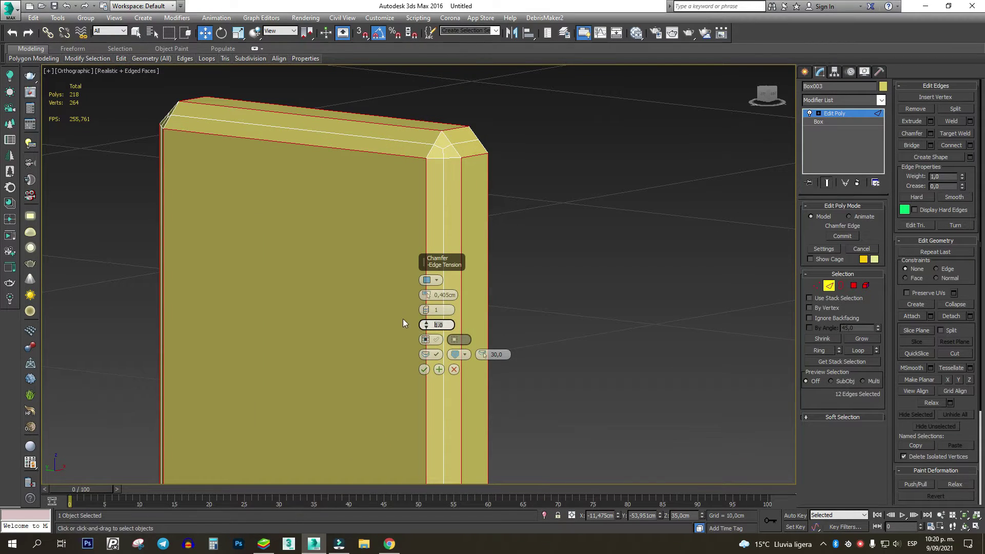
Step: Set the chamfer's edge tension to 0.5, add more segments, fine-tune the amount and apply it
{"action": "type", "text": "0,5"}
{"action": "key", "text": "Return"}
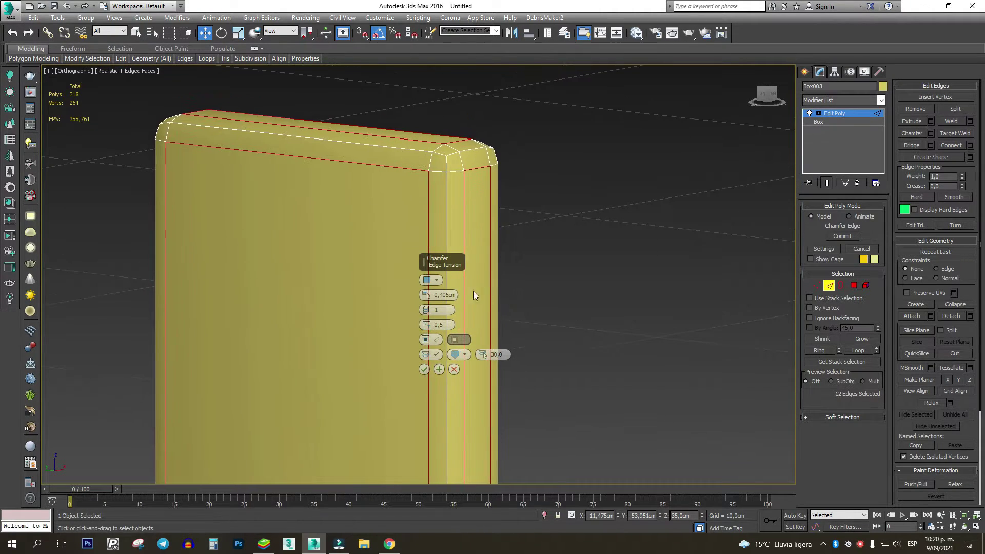
{"action": "left_click", "coordinate": [427, 308]}
{"action": "left_click_drag", "start_coordinate": [427, 296], "coordinate": [430, 295]}
{"action": "left_click", "coordinate": [424, 369]}
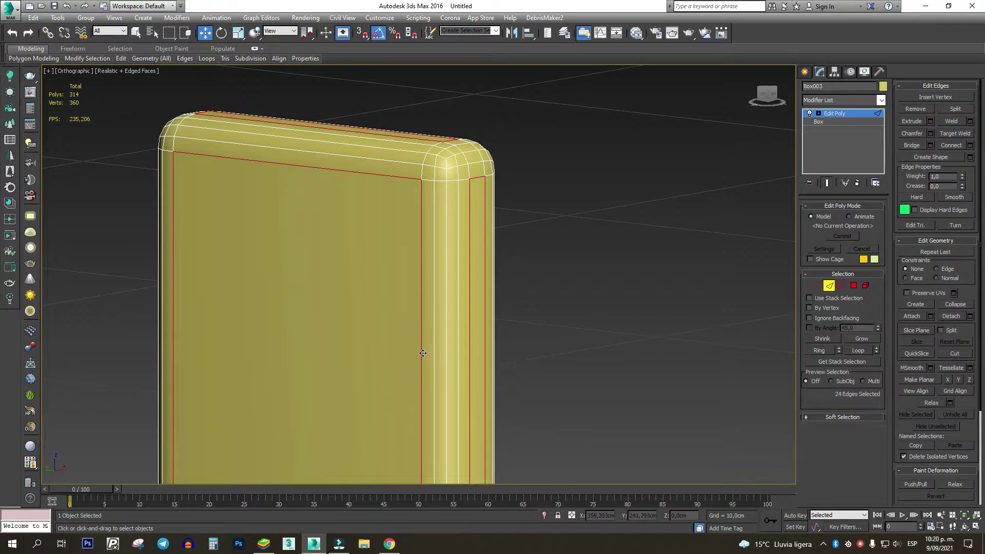
Step: In wireframe, connect the ring of edges running across the leg's broad faces with two segments
{"action": "scroll", "coordinate": [423, 353], "scroll_direction": "down", "scroll_amount": 10}
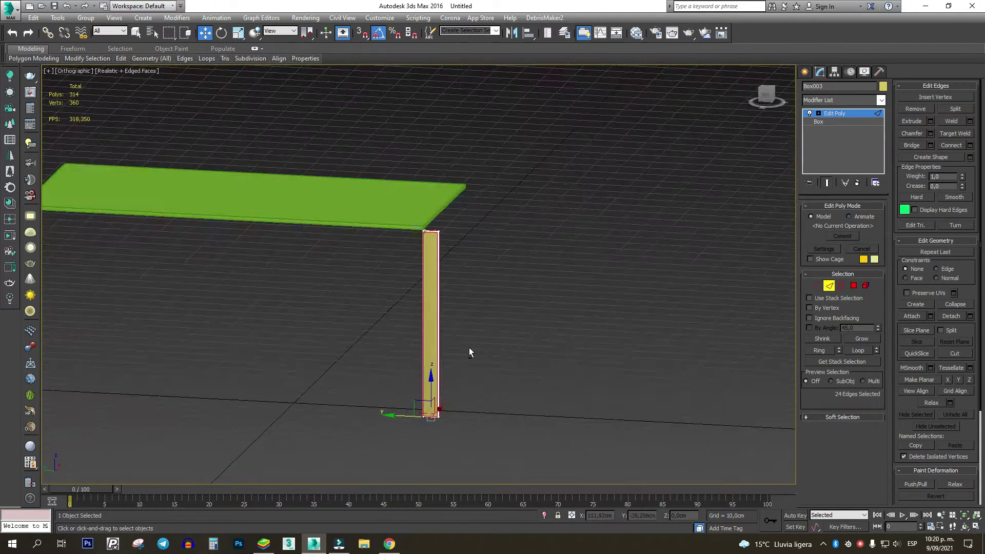
{"action": "middle_click_drag", "start_coordinate": [469, 348], "coordinate": [234, 347], "text": "alt"}
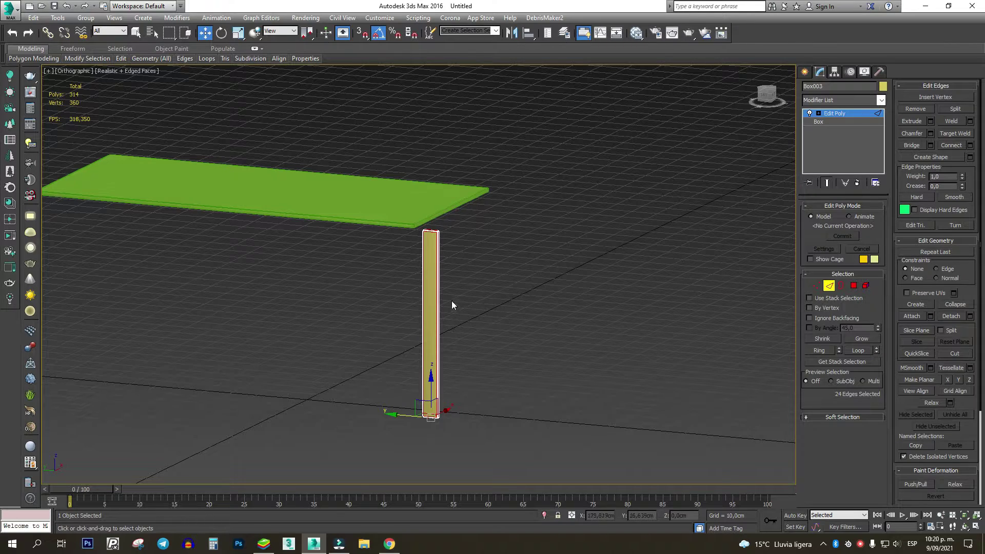
{"action": "mouse_move", "coordinate": [451, 300]}
{"action": "middle_mouse_down", "text": "alt"}
{"action": "mouse_move", "coordinate": [425, 298]}
{"action": "mouse_move", "coordinate": [446, 300]}
{"action": "middle_mouse_up", "text": "alt"}
{"action": "key", "text": "2"}
{"action": "scroll", "coordinate": [436, 410], "scroll_direction": "up", "scroll_amount": 8}
{"action": "left_click_drag", "start_coordinate": [476, 377], "coordinate": [471, 305]}
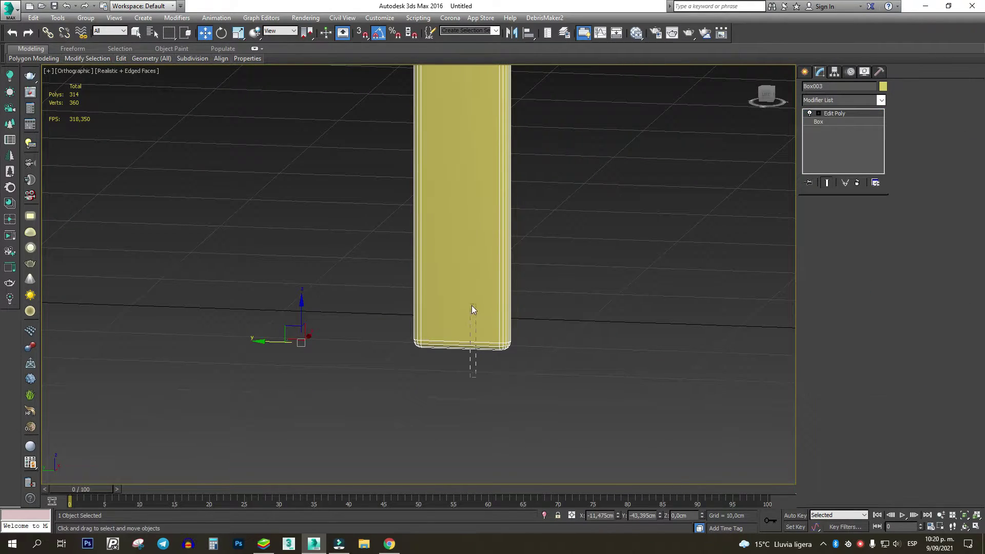
{"action": "scroll", "coordinate": [475, 326], "scroll_direction": "up", "scroll_amount": 4}
{"action": "key", "text": "F3"}
{"action": "key", "text": "2"}
{"action": "left_click_drag", "start_coordinate": [489, 405], "coordinate": [478, 326]}
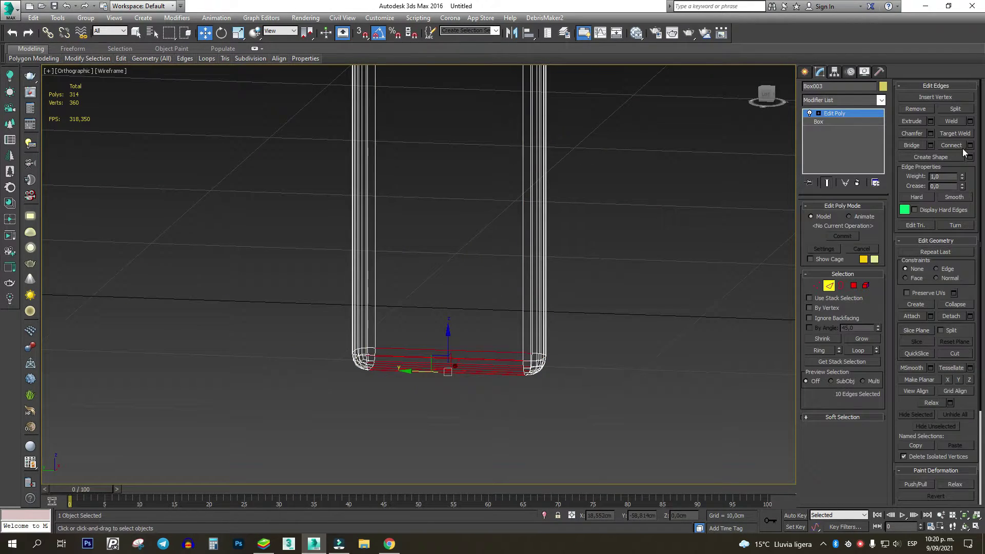
{"action": "left_click", "coordinate": [819, 351]}
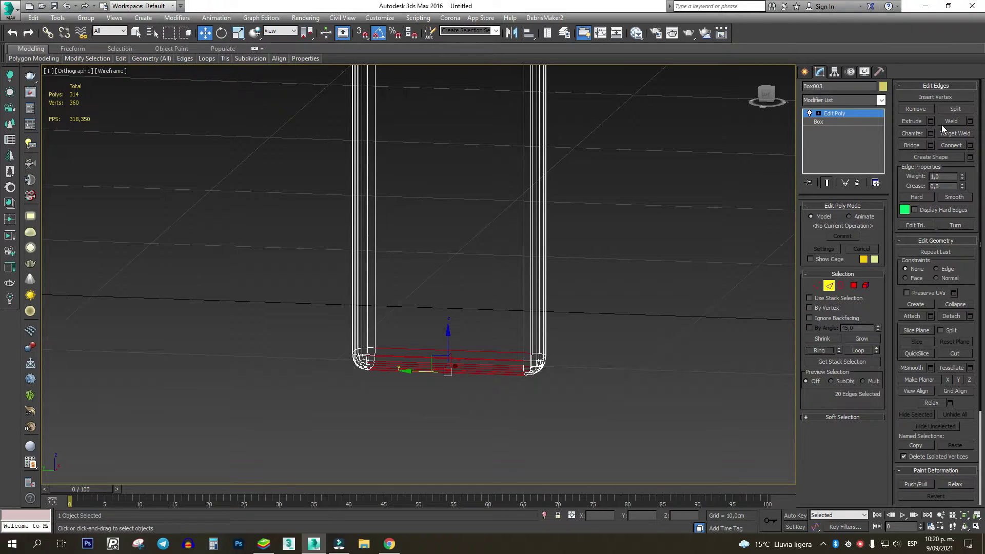
{"action": "left_click", "coordinate": [969, 146]}
{"action": "left_click", "coordinate": [430, 280]}
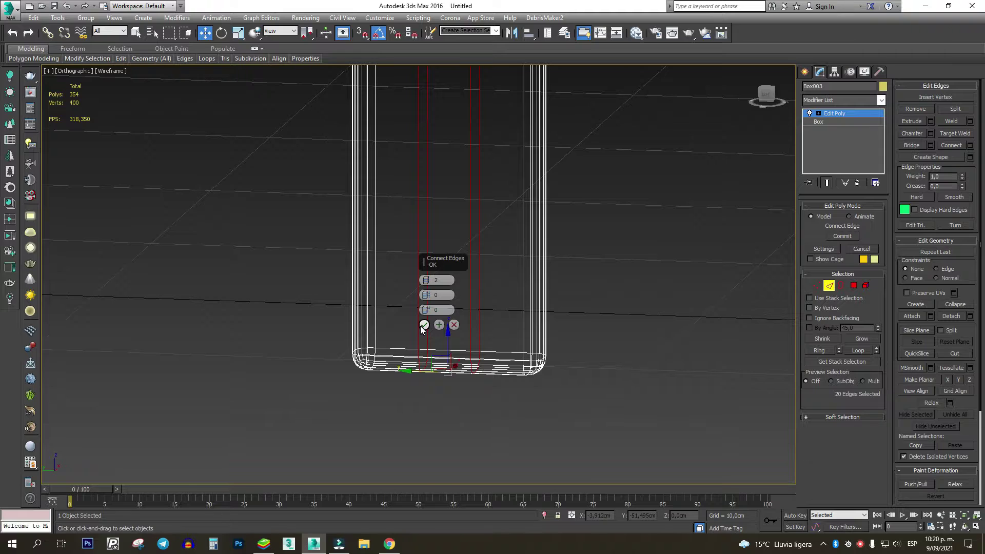
{"action": "left_click", "coordinate": [424, 326]}
Step: In the Left view, move the middle vertices at the leg's base down by about 0.16 cm
{"action": "left_click", "coordinate": [766, 95]}
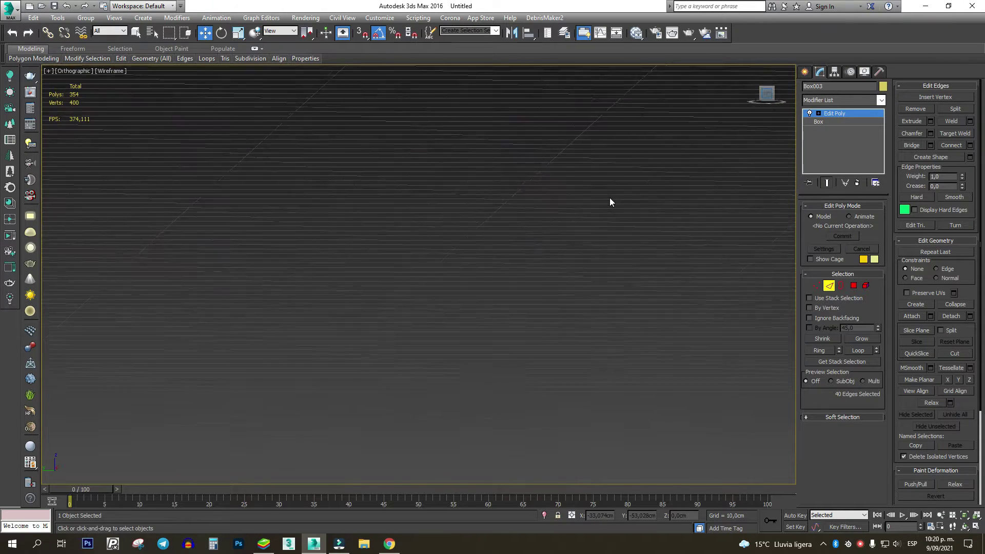
{"action": "key", "text": "1"}
{"action": "scroll", "coordinate": [513, 225], "scroll_direction": "down", "scroll_amount": 5}
{"action": "middle_click_drag", "start_coordinate": [354, 225], "coordinate": [318, 347]}
{"action": "scroll", "coordinate": [523, 206], "scroll_direction": "down", "scroll_amount": 3}
{"action": "middle_click_drag", "start_coordinate": [529, 169], "coordinate": [528, 282]}
{"action": "scroll", "coordinate": [534, 275], "scroll_direction": "up", "scroll_amount": 6}
{"action": "left_click_drag", "start_coordinate": [534, 306], "coordinate": [434, 377]}
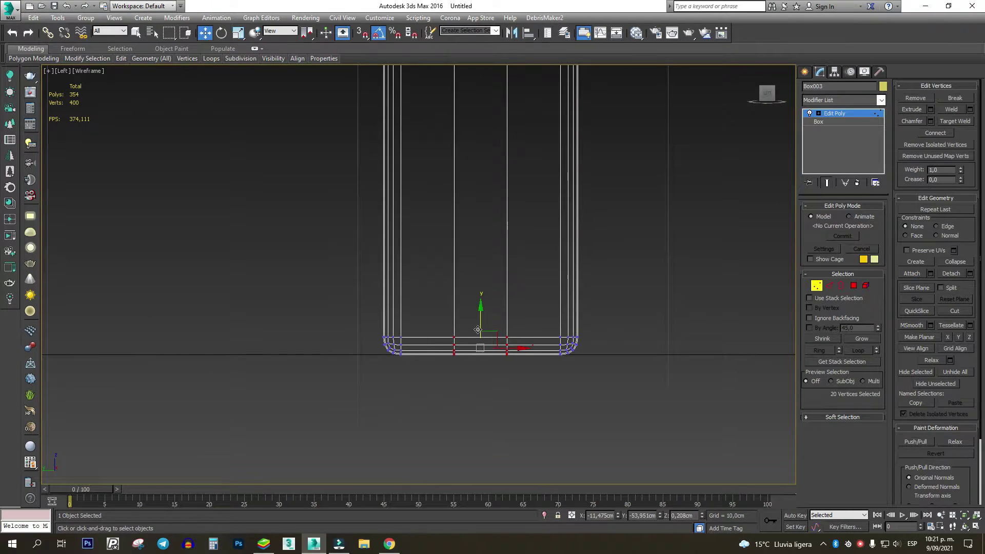
{"action": "left_click_drag", "start_coordinate": [482, 327], "coordinate": [487, 332]}
{"action": "scroll", "coordinate": [496, 397], "scroll_direction": "down", "scroll_amount": 8}
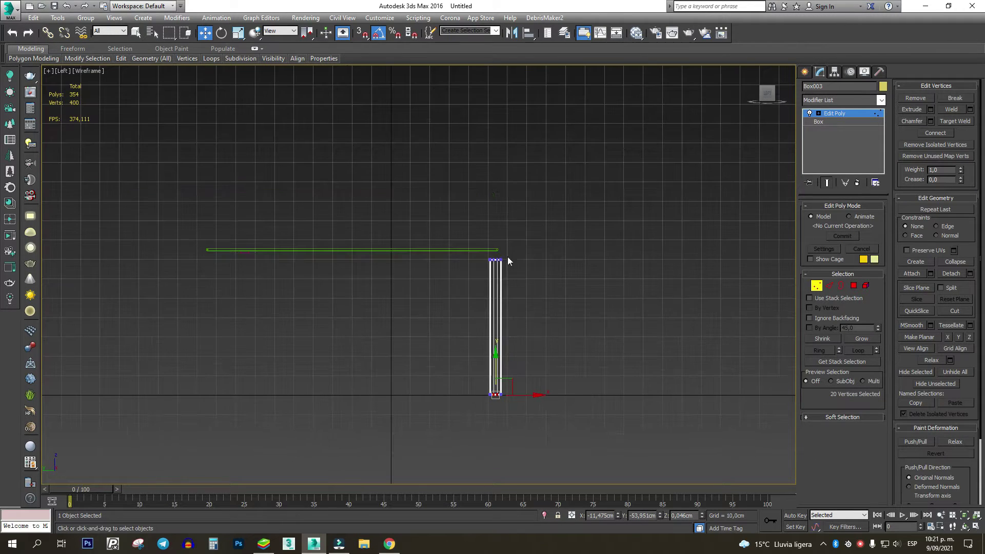
{"action": "scroll", "coordinate": [500, 258], "scroll_direction": "up", "scroll_amount": 8}
{"action": "key", "text": "1"}
{"action": "scroll", "coordinate": [544, 247], "scroll_direction": "down", "scroll_amount": 9}
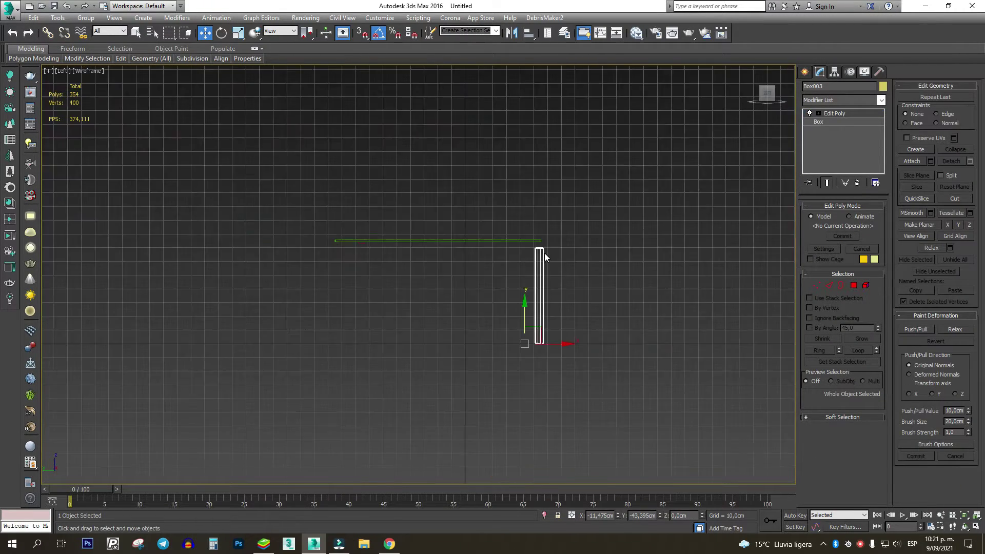
Step: Move the leg about 10.6 cm along the Y axis, inward from the tabletop's short edge, undoing an extra shift
{"action": "scroll", "coordinate": [544, 253], "scroll_direction": "down", "scroll_amount": 3}
{"action": "left_click_drag", "start_coordinate": [554, 318], "coordinate": [545, 317]}
{"action": "scroll", "coordinate": [542, 285], "scroll_direction": "up", "scroll_amount": 8}
{"action": "middle_click_drag", "start_coordinate": [562, 285], "coordinate": [549, 303], "text": "alt"}
{"action": "left_click_drag", "start_coordinate": [518, 367], "coordinate": [459, 367]}
{"action": "key", "text": "ctrl+z"}
Step: In the Top view, center the leg's pivot on the object using Affect Pivot Only
{"action": "key", "text": "t"}
{"action": "key", "text": "z"}
{"action": "scroll", "coordinate": [499, 311], "scroll_direction": "down", "scroll_amount": 9}
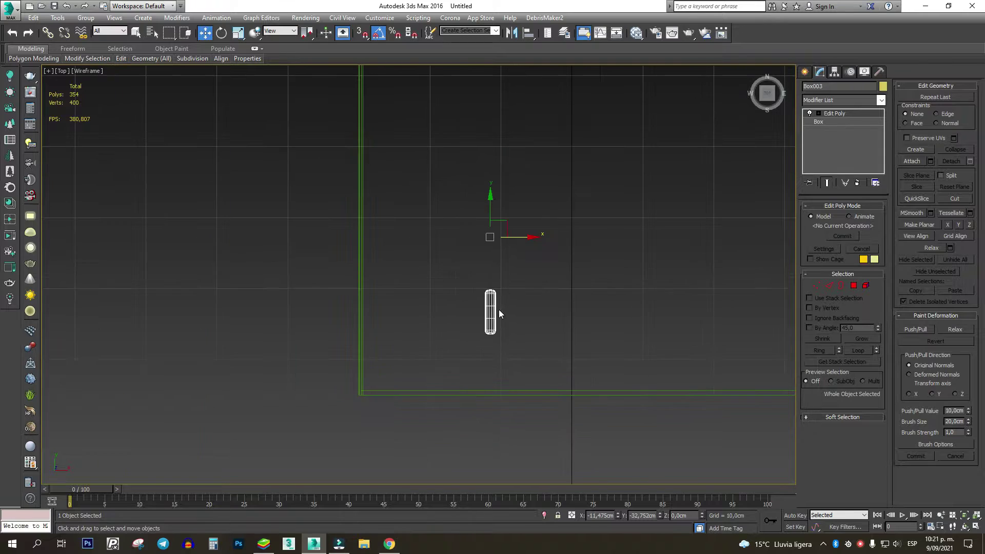
{"action": "scroll", "coordinate": [499, 309], "scroll_direction": "down", "scroll_amount": 8}
{"action": "left_click", "coordinate": [834, 72]}
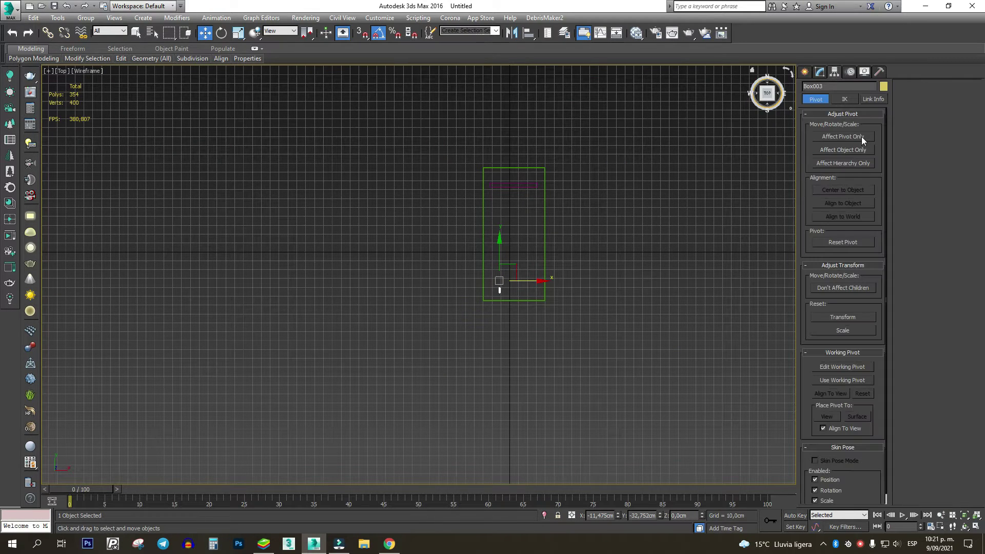
{"action": "left_click", "coordinate": [862, 137]}
{"action": "left_click", "coordinate": [861, 189]}
{"action": "left_click", "coordinate": [860, 138]}
{"action": "middle_click_drag", "start_coordinate": [510, 295], "coordinate": [468, 351]}
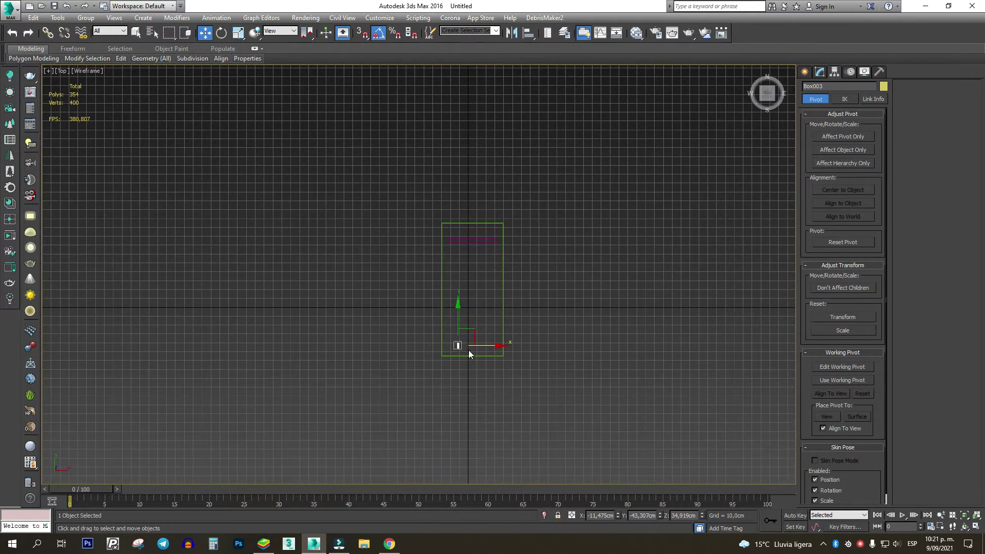
Step: In the Top view, move the leg against the short end of the support strip, centred on the strip's width
{"action": "left_click_drag", "start_coordinate": [467, 337], "coordinate": [291, 294]}
{"action": "scroll", "coordinate": [453, 238], "scroll_direction": "up", "scroll_amount": 10}
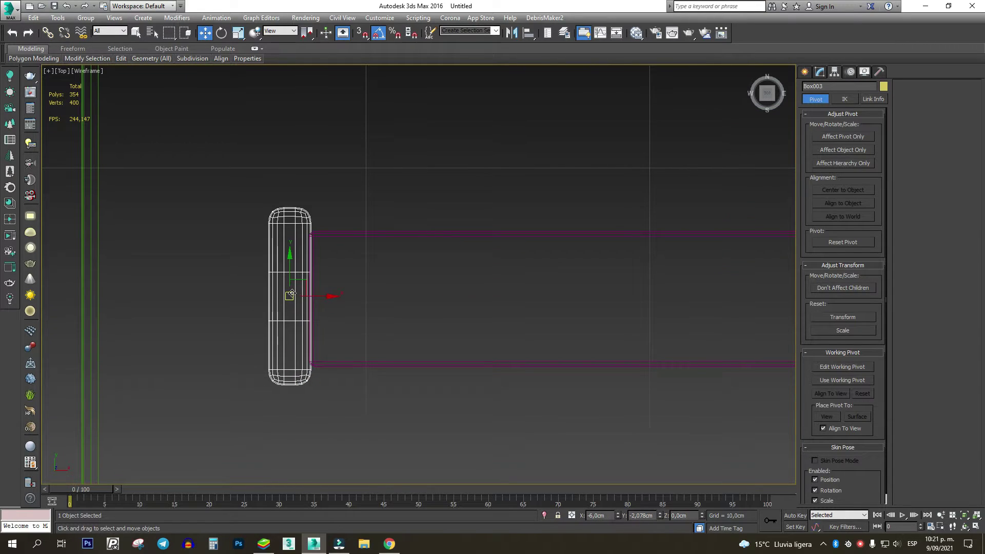
{"action": "scroll", "coordinate": [395, 292], "scroll_direction": "down", "scroll_amount": 4}
Step: In the Front view, lower the tabletop and support strip together until the tabletop's underside rests on the leg's upper end
{"action": "middle_click_drag", "start_coordinate": [395, 293], "coordinate": [477, 279], "text": "alt"}
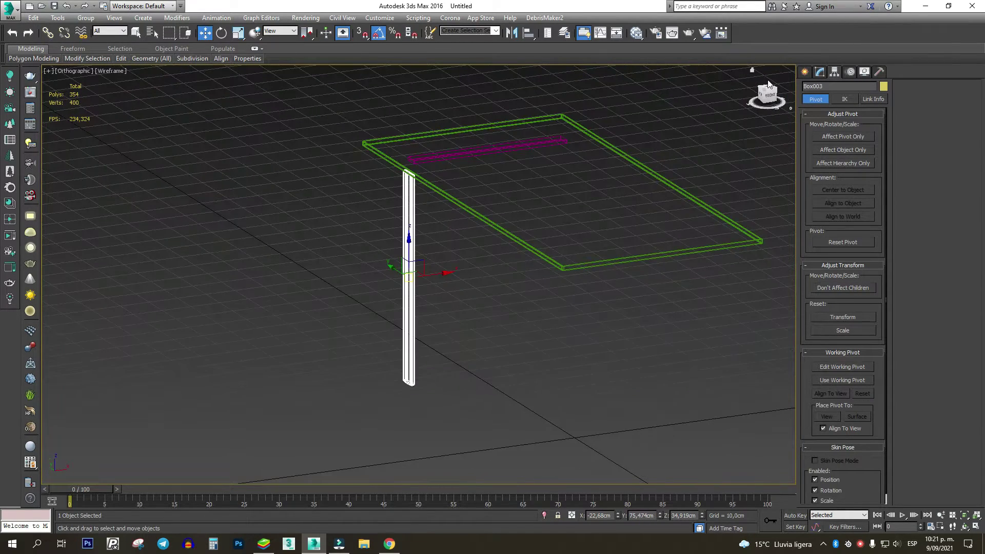
{"action": "left_click", "coordinate": [777, 97]}
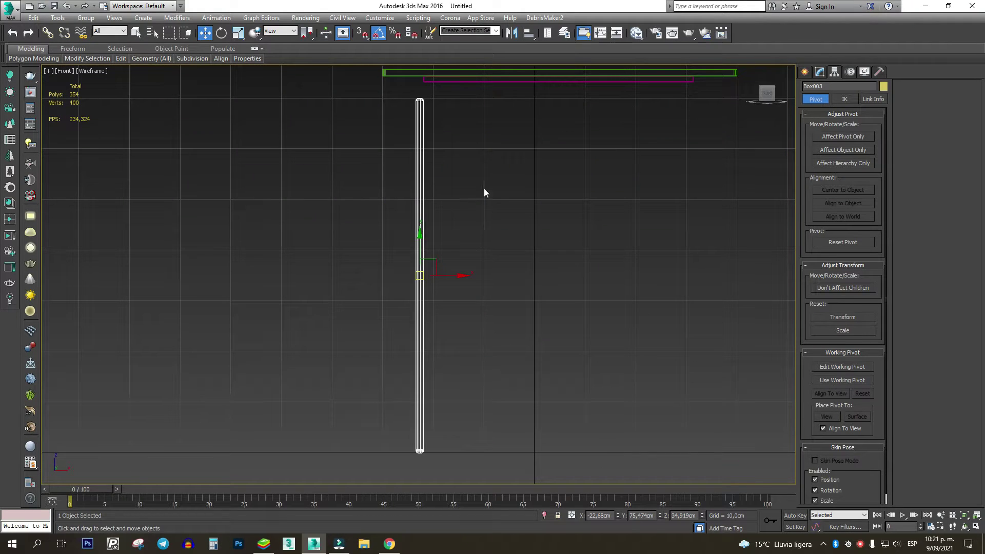
{"action": "scroll", "coordinate": [429, 243], "scroll_direction": "down", "scroll_amount": 4}
{"action": "left_click_drag", "start_coordinate": [618, 121], "coordinate": [520, 193]}
{"action": "scroll", "coordinate": [477, 162], "scroll_direction": "up", "scroll_amount": 4}
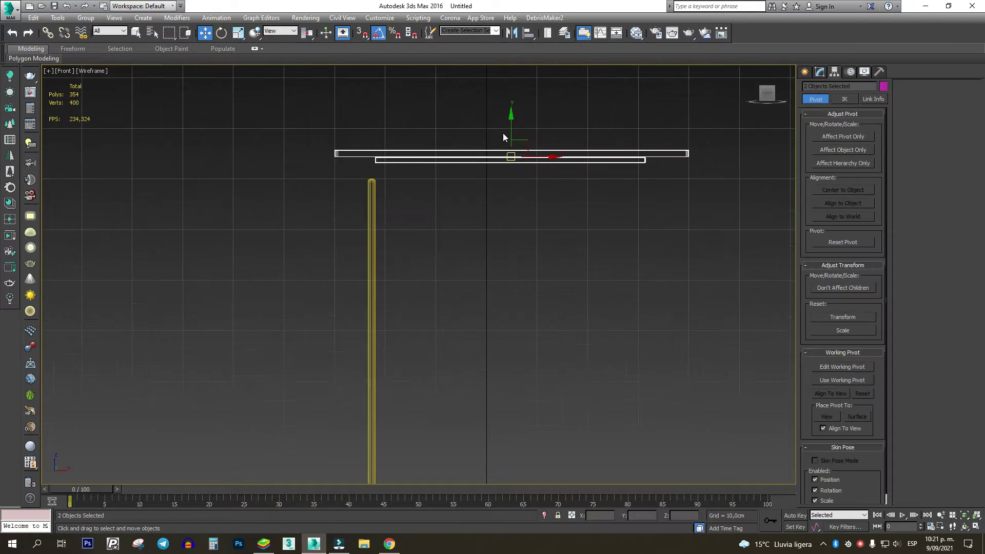
{"action": "left_click_drag", "start_coordinate": [512, 131], "coordinate": [512, 150]}
{"action": "left_click_drag", "start_coordinate": [513, 151], "coordinate": [512, 153]}
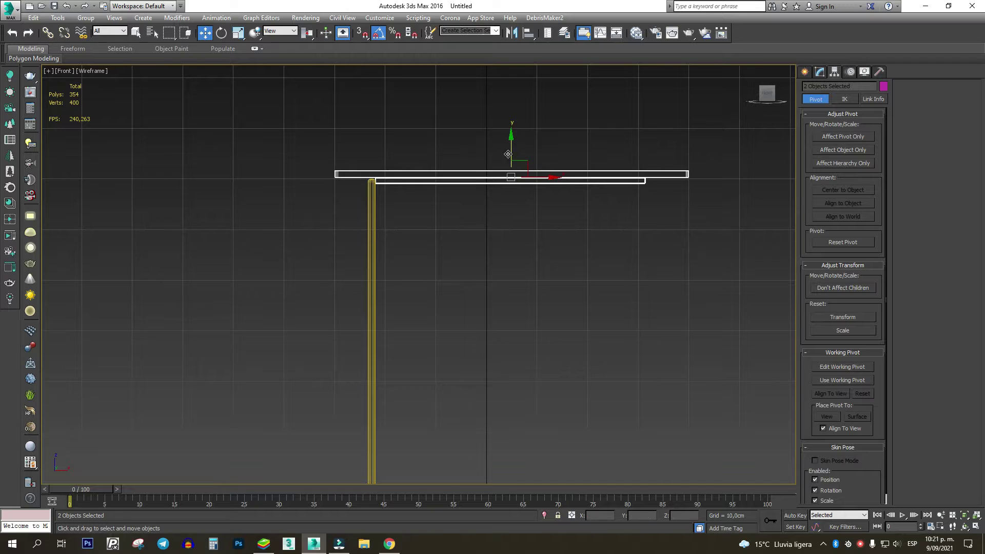
{"action": "scroll", "coordinate": [377, 177], "scroll_direction": "up", "scroll_amount": 8}
{"action": "left_click_drag", "start_coordinate": [419, 209], "coordinate": [419, 216]}
Step: In the Front view, rotate the leg so its base splays outward and shift it back beside the support strip's end
{"action": "left_click", "coordinate": [376, 246]}
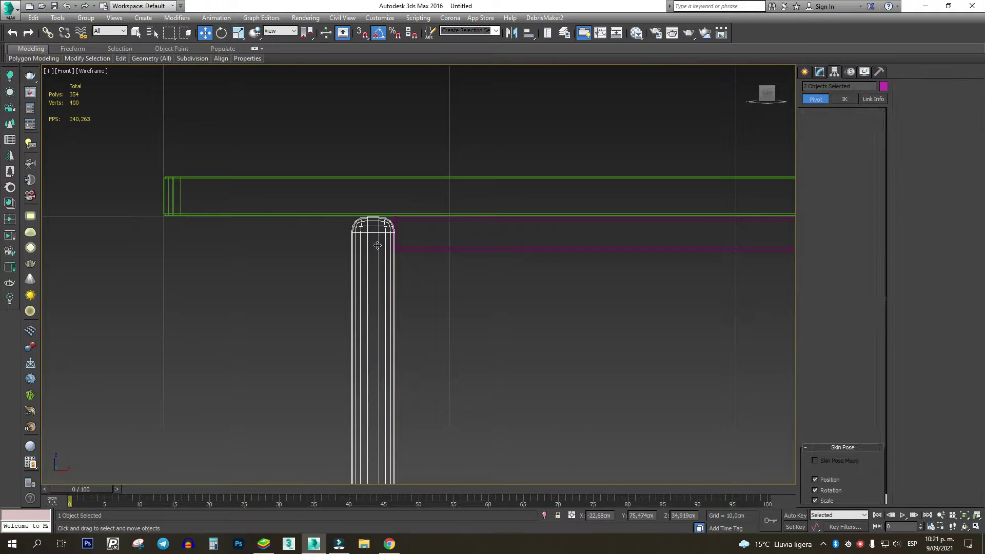
{"action": "left_click", "coordinate": [817, 74]}
{"action": "scroll", "coordinate": [477, 202], "scroll_direction": "down", "scroll_amount": 8}
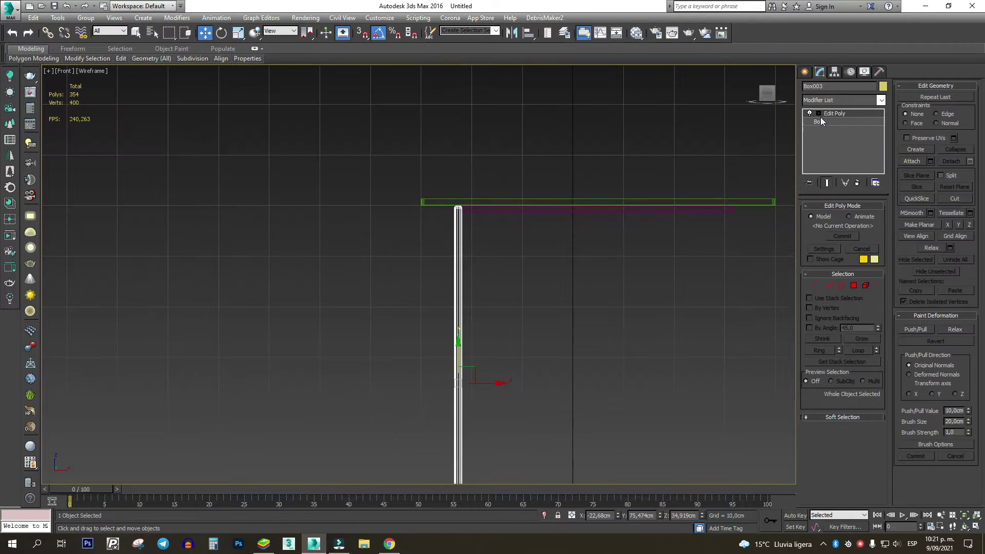
{"action": "scroll", "coordinate": [472, 230], "scroll_direction": "down", "scroll_amount": 5}
{"action": "key", "text": "1"}
{"action": "scroll", "coordinate": [493, 295], "scroll_direction": "up", "scroll_amount": 3}
{"action": "key", "text": "1"}
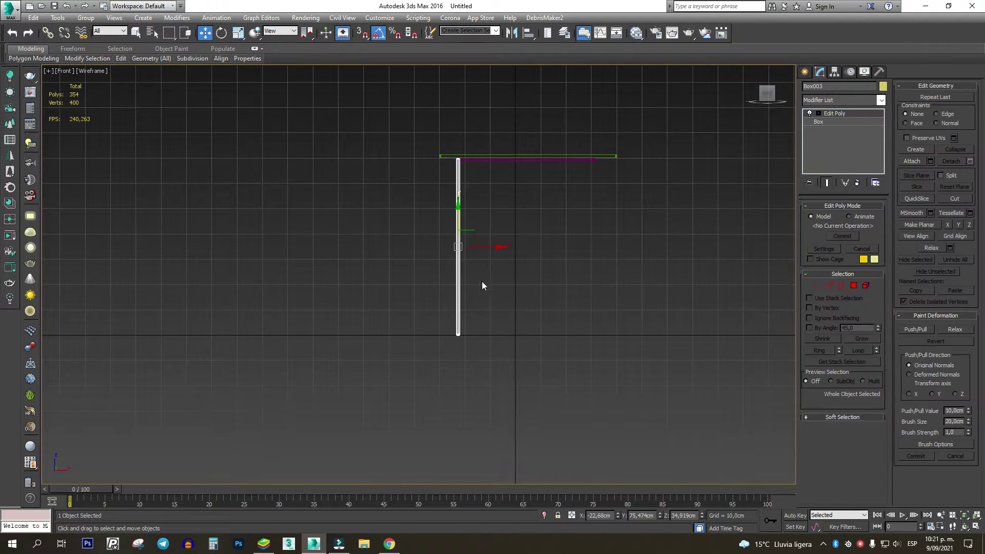
{"action": "key", "text": "e"}
{"action": "left_click_drag", "start_coordinate": [487, 224], "coordinate": [467, 247]}
{"action": "key", "text": "w"}
{"action": "scroll", "coordinate": [435, 342], "scroll_direction": "up", "scroll_amount": 6}
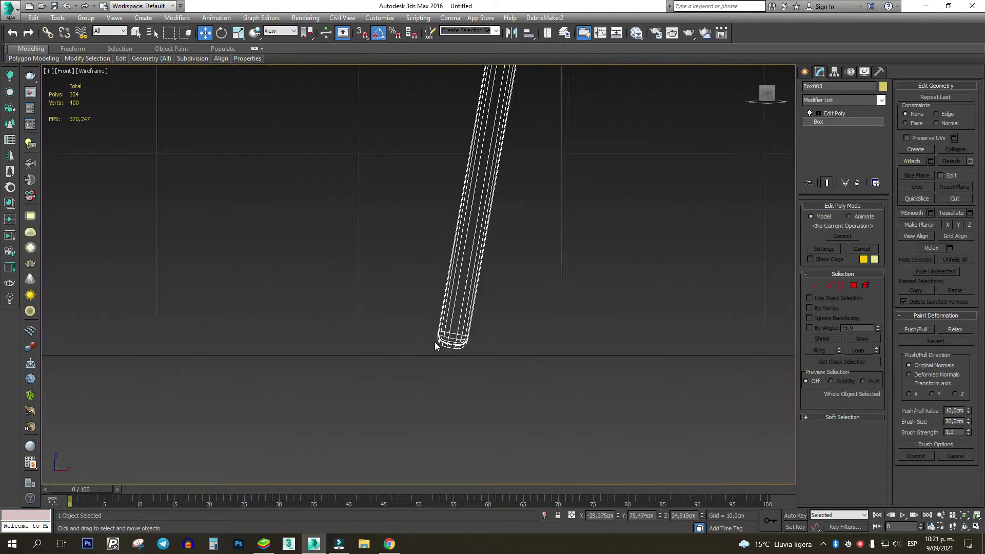
Step: Using View coordinates, move the leg's upper-end vertices up to the tabletop's underside and against the support strip
{"action": "middle_click_drag", "start_coordinate": [527, 192], "coordinate": [419, 393]}
{"action": "scroll", "coordinate": [419, 393], "scroll_direction": "down", "scroll_amount": 4}
{"action": "scroll", "coordinate": [464, 193], "scroll_direction": "up", "scroll_amount": 5}
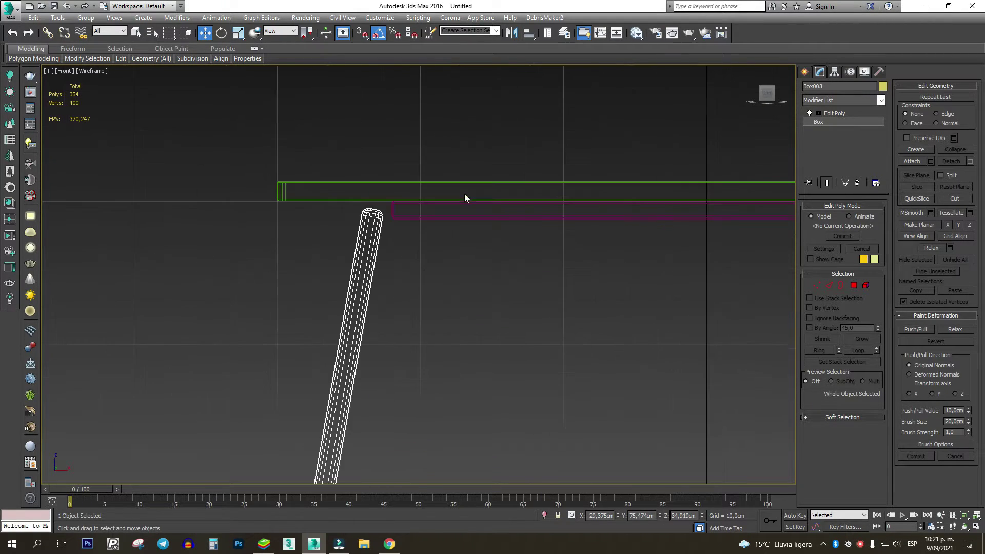
{"action": "scroll", "coordinate": [400, 206], "scroll_direction": "up", "scroll_amount": 5}
{"action": "key", "text": "1"}
{"action": "left_click_drag", "start_coordinate": [293, 221], "coordinate": [308, 197]}
{"action": "right_click", "coordinate": [308, 197]}
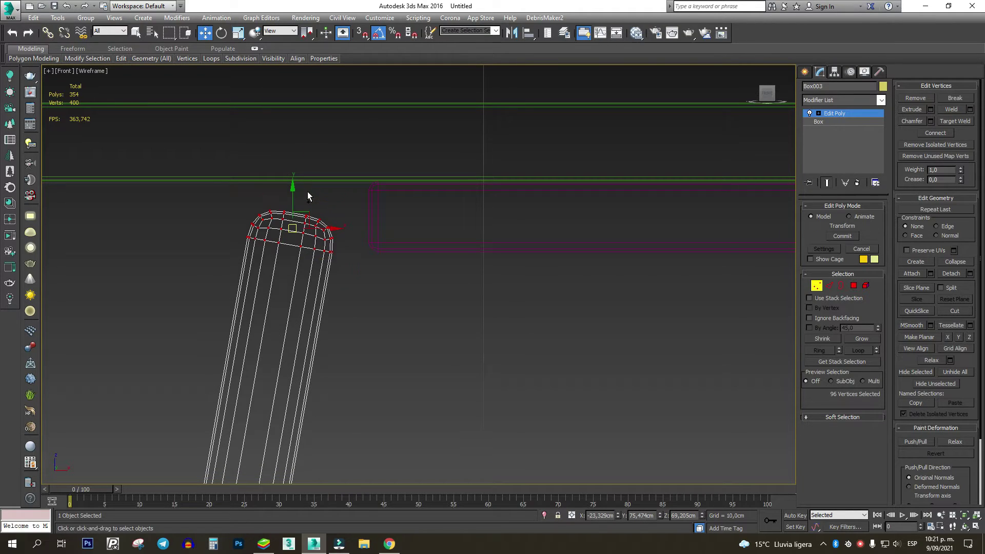
{"action": "left_click", "coordinate": [292, 32]}
{"action": "left_click", "coordinate": [287, 67]}
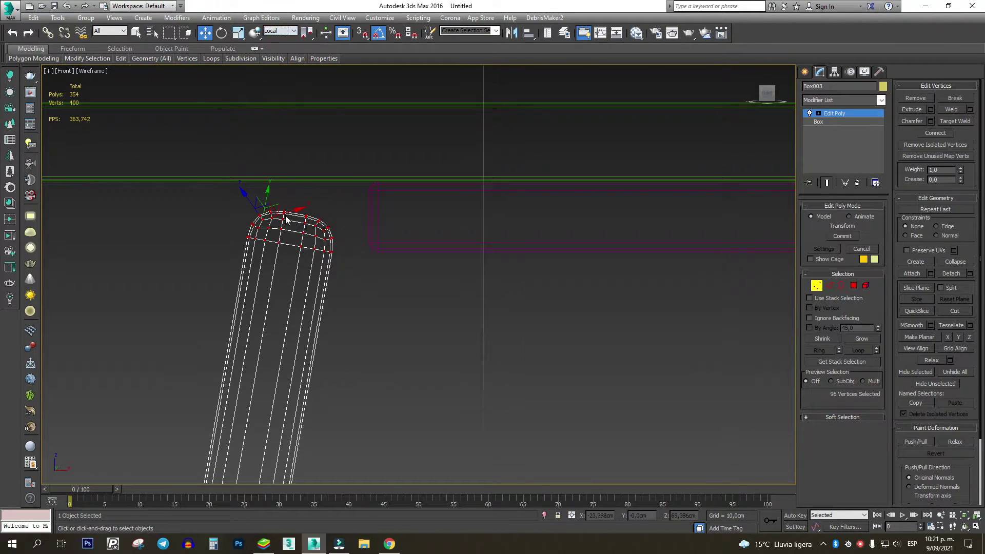
{"action": "left_click", "coordinate": [280, 30]}
{"action": "left_click", "coordinate": [272, 40]}
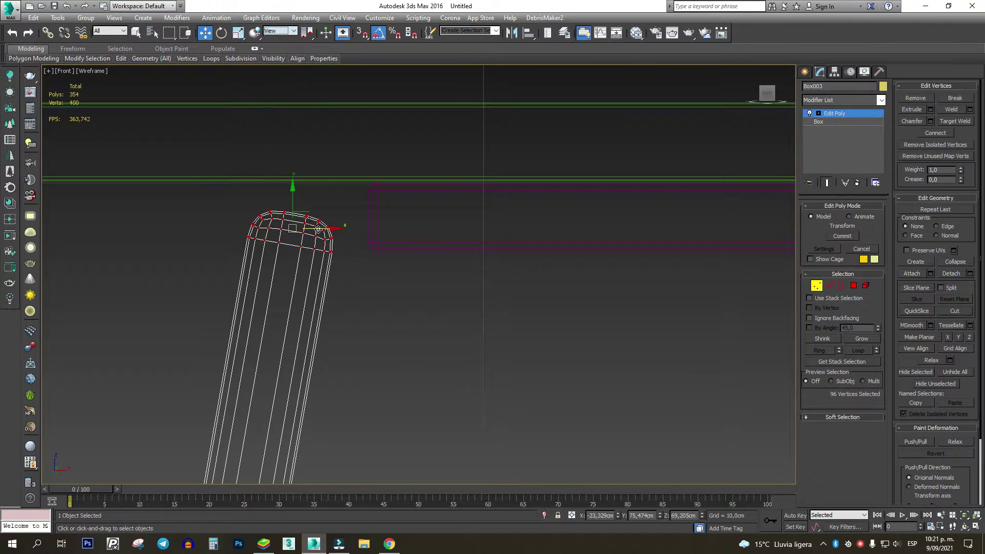
{"action": "left_click_drag", "start_coordinate": [295, 228], "coordinate": [327, 198]}
{"action": "key", "text": "1"}
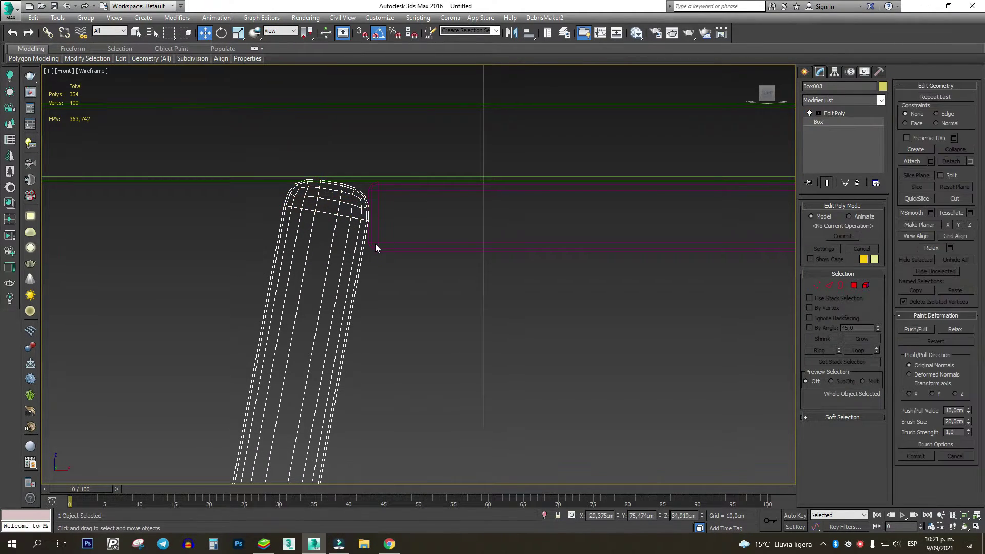
Step: Adjust the support strip's end vertices so its end face slants parallel to the tilted leg and meets it
{"action": "left_click", "coordinate": [375, 245]}
{"action": "left_click", "coordinate": [376, 245]}
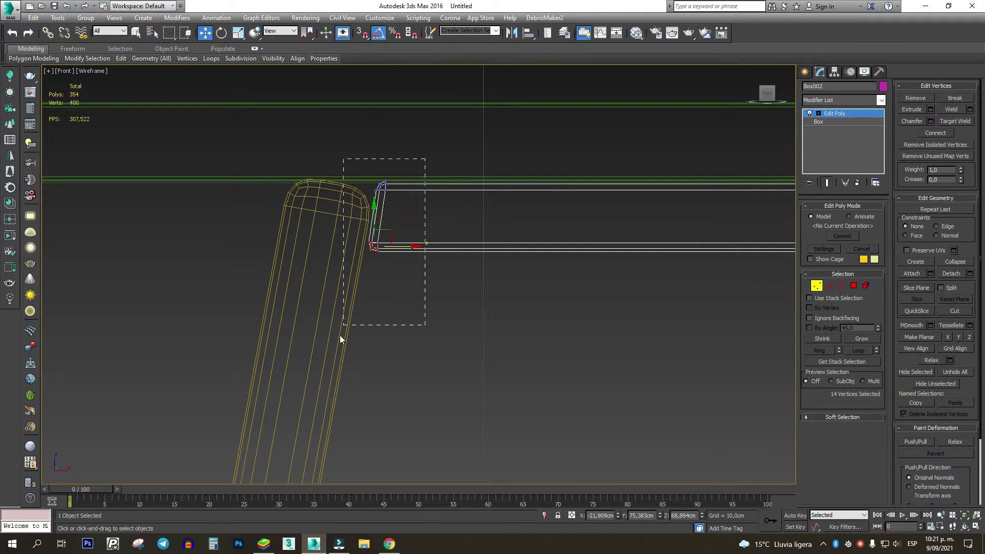
{"action": "left_click_drag", "start_coordinate": [340, 339], "coordinate": [343, 324]}
{"action": "scroll", "coordinate": [390, 215], "scroll_direction": "up", "scroll_amount": 2}
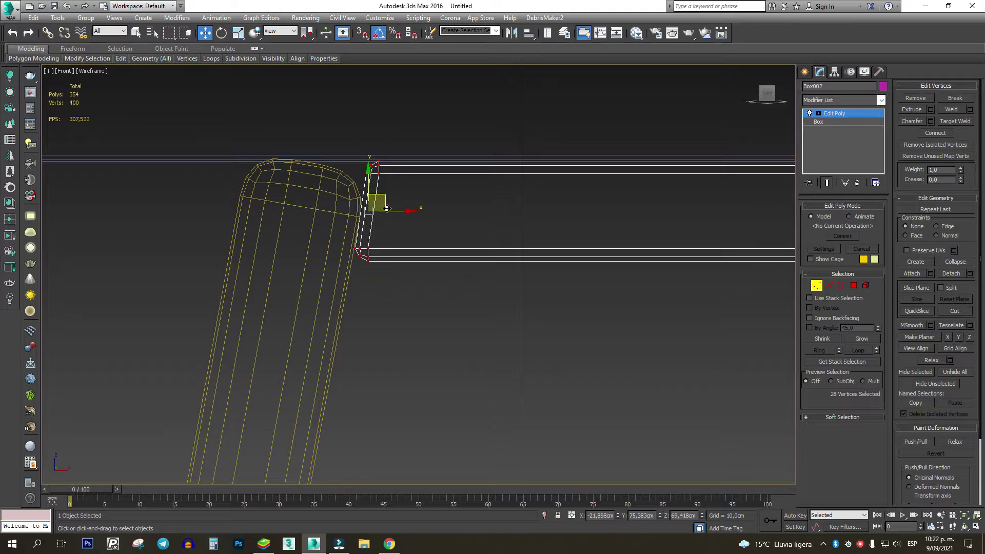
{"action": "key", "text": "1"}
Step: Examine the fit of the tilted leg and support strip under the tabletop from the Left view and an angled view
{"action": "scroll", "coordinate": [333, 230], "scroll_direction": "down", "scroll_amount": 5}
{"action": "mouse_move", "coordinate": [333, 226]}
{"action": "middle_mouse_down", "text": "alt"}
{"action": "mouse_move", "coordinate": [383, 257]}
{"action": "mouse_move", "coordinate": [426, 232]}
{"action": "middle_mouse_up", "text": "alt"}
{"action": "key", "text": "F3"}
{"action": "scroll", "coordinate": [347, 222], "scroll_direction": "down", "scroll_amount": 5}
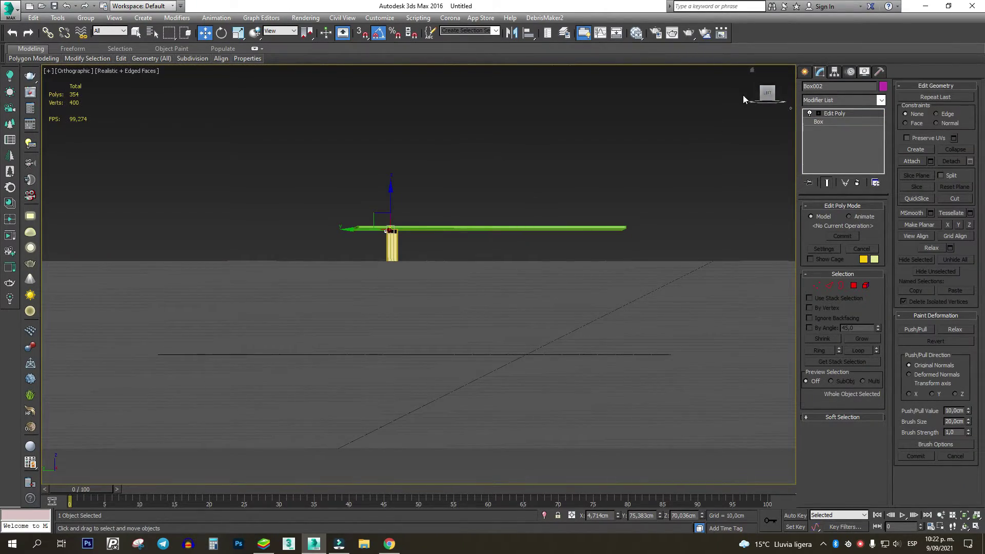
{"action": "left_click", "coordinate": [773, 97]}
{"action": "left_click", "coordinate": [768, 97]}
{"action": "left_click", "coordinate": [764, 95]}
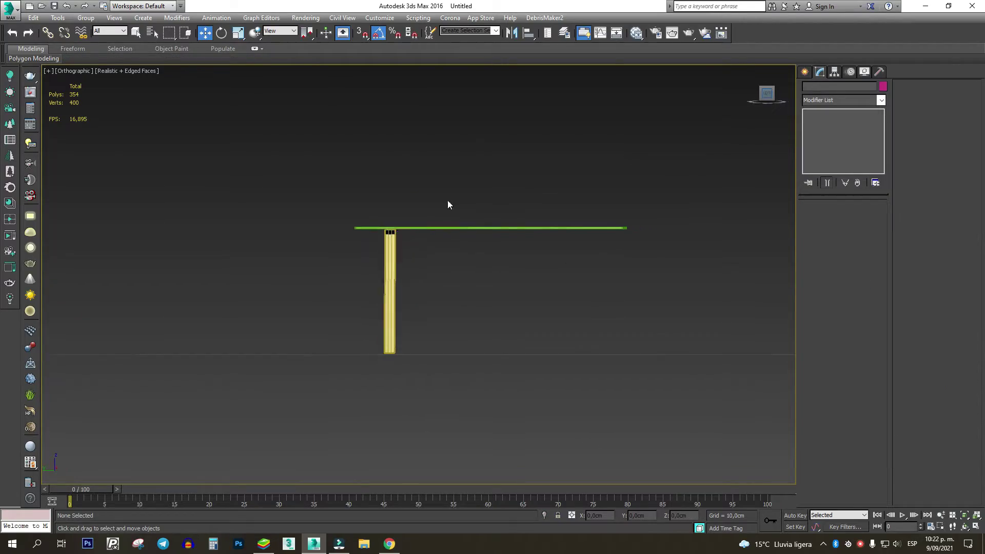
{"action": "key", "text": "F3"}
{"action": "scroll", "coordinate": [387, 235], "scroll_direction": "up", "scroll_amount": 8}
{"action": "key", "text": "F3"}
{"action": "scroll", "coordinate": [477, 234], "scroll_direction": "down", "scroll_amount": 8}
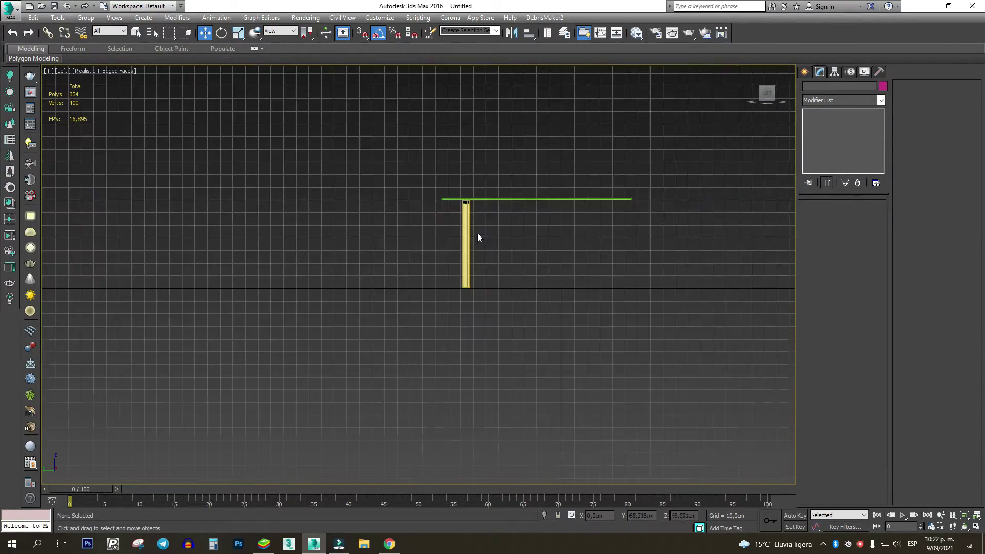
{"action": "middle_click_drag", "start_coordinate": [477, 234], "coordinate": [446, 269], "text": "alt"}
{"action": "middle_click_drag", "start_coordinate": [510, 206], "coordinate": [386, 237]}
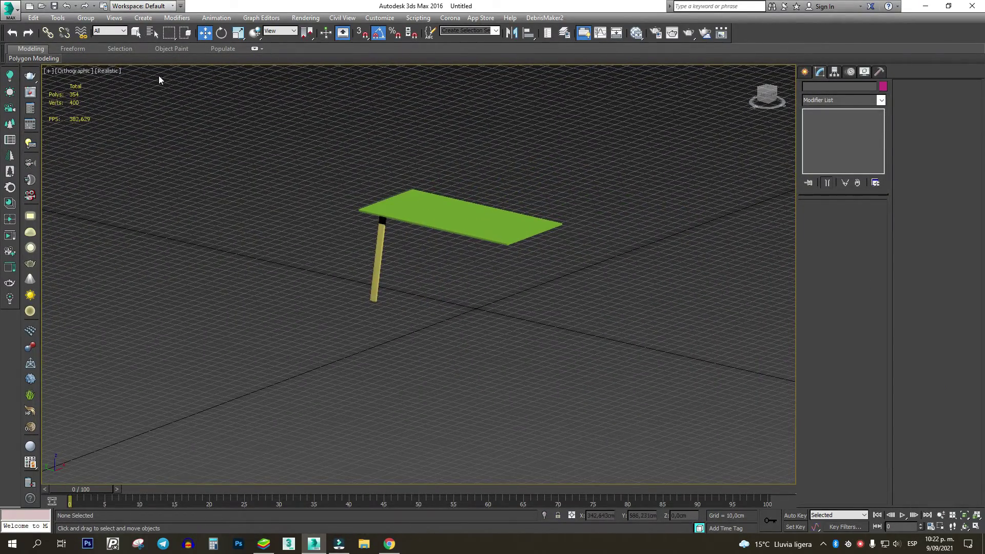
Step: Set the viewport's visual style to Shaded and select the leg
{"action": "left_click", "coordinate": [108, 71]}
{"action": "left_click", "coordinate": [134, 90]}
{"action": "scroll", "coordinate": [390, 242], "scroll_direction": "up", "scroll_amount": 4}
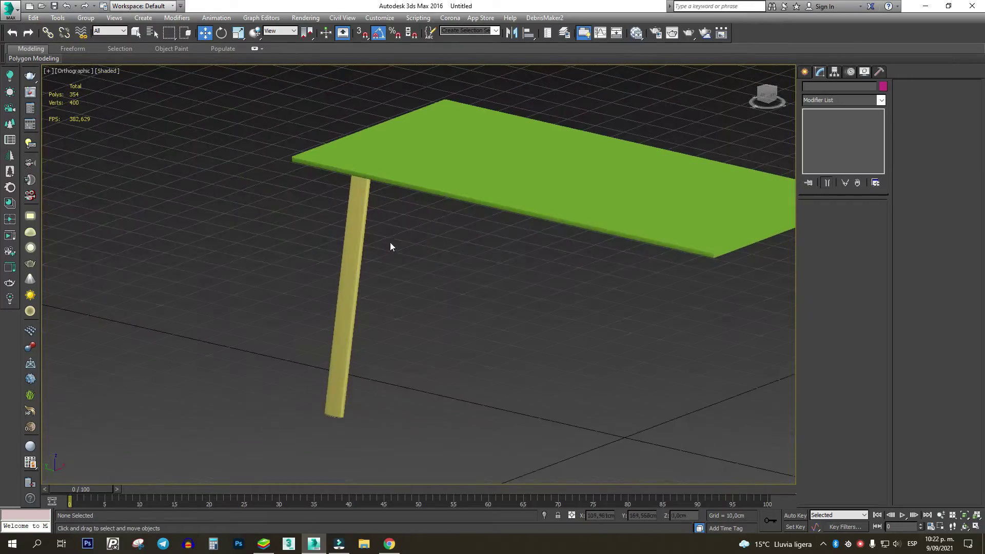
{"action": "left_click", "coordinate": [350, 220]}
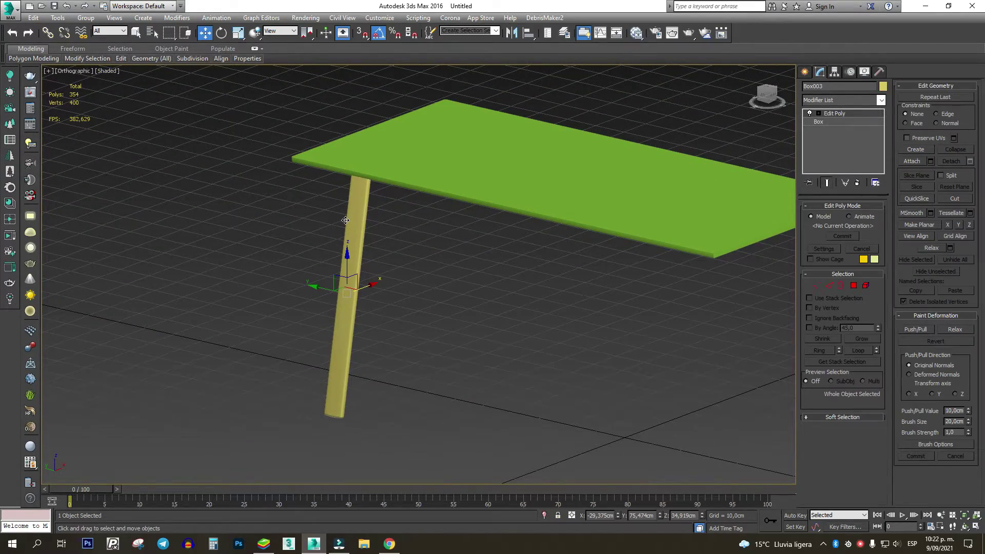
Step: Create a sphere of about 2.69 cm radius on the underside of the leg's base, using AutoGrid
{"action": "scroll", "coordinate": [345, 220], "scroll_direction": "down", "scroll_amount": 3}
{"action": "middle_click_drag", "start_coordinate": [374, 205], "coordinate": [352, 290], "text": "alt"}
{"action": "scroll", "coordinate": [326, 328], "scroll_direction": "up", "scroll_amount": 5}
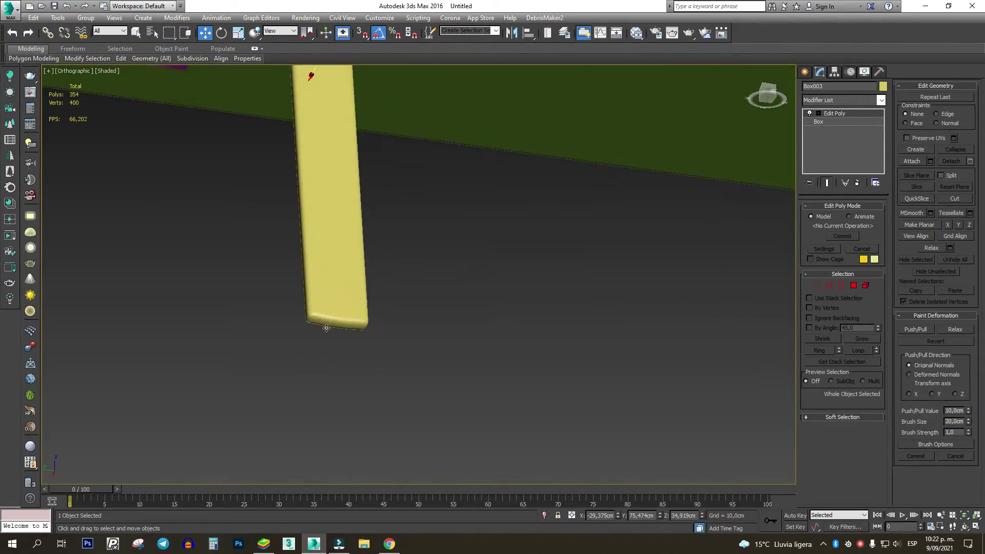
{"action": "scroll", "coordinate": [326, 328], "scroll_direction": "up", "scroll_amount": 4}
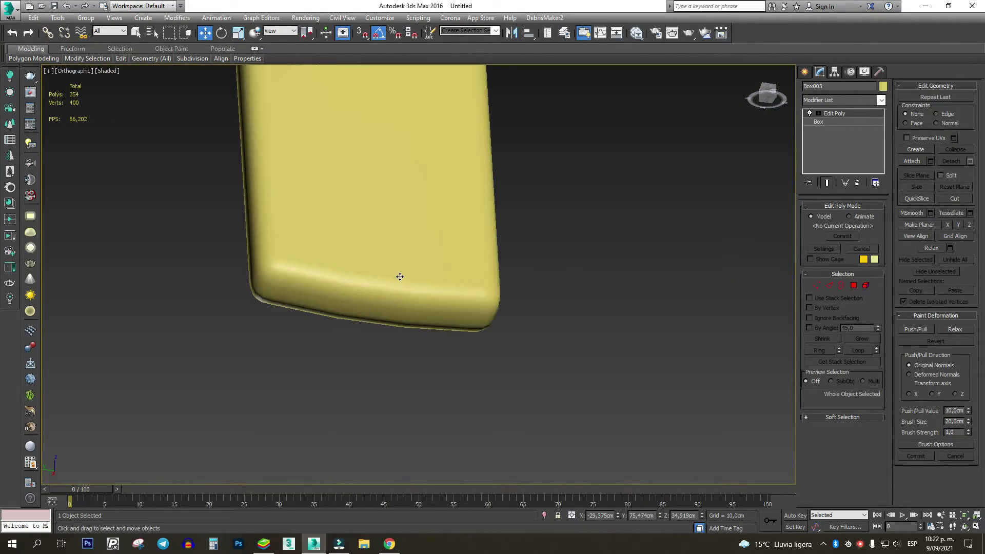
{"action": "left_click", "coordinate": [804, 73]}
{"action": "left_click", "coordinate": [823, 148]}
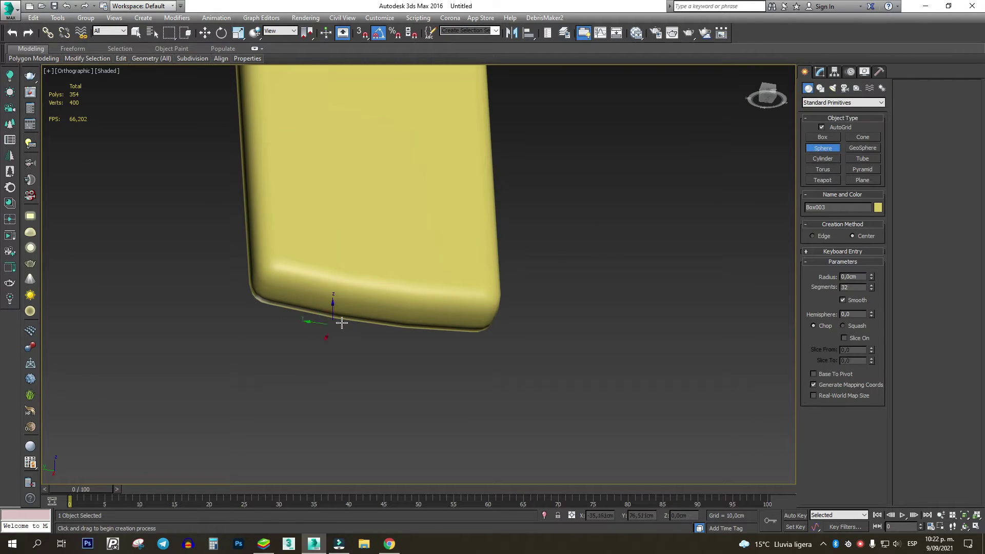
{"action": "left_click_drag", "start_coordinate": [377, 317], "coordinate": [484, 336]}
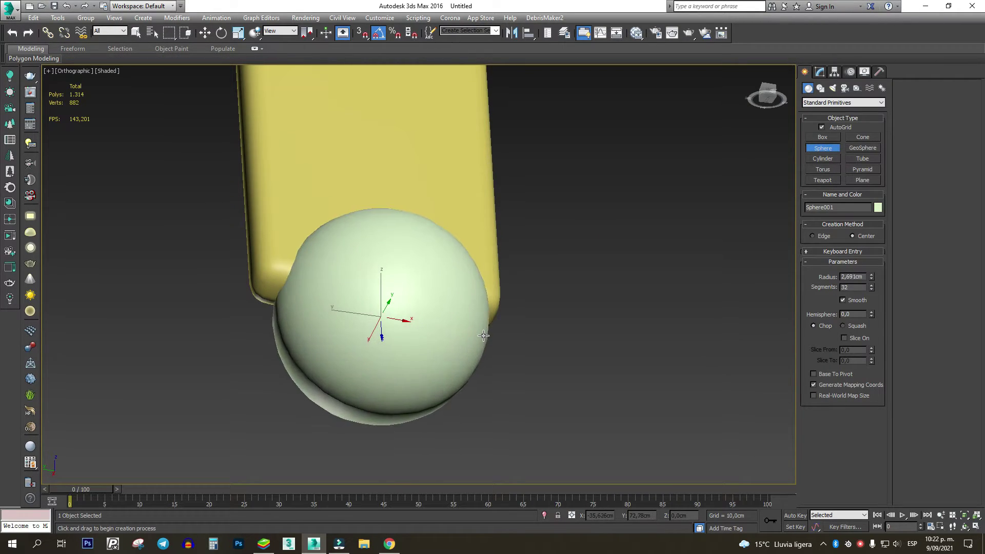
Step: Show edged faces, reduce the sphere to 14 segments and set its Hemisphere value to 0,5
{"action": "left_click", "coordinate": [820, 72]}
{"action": "key", "text": "F4"}
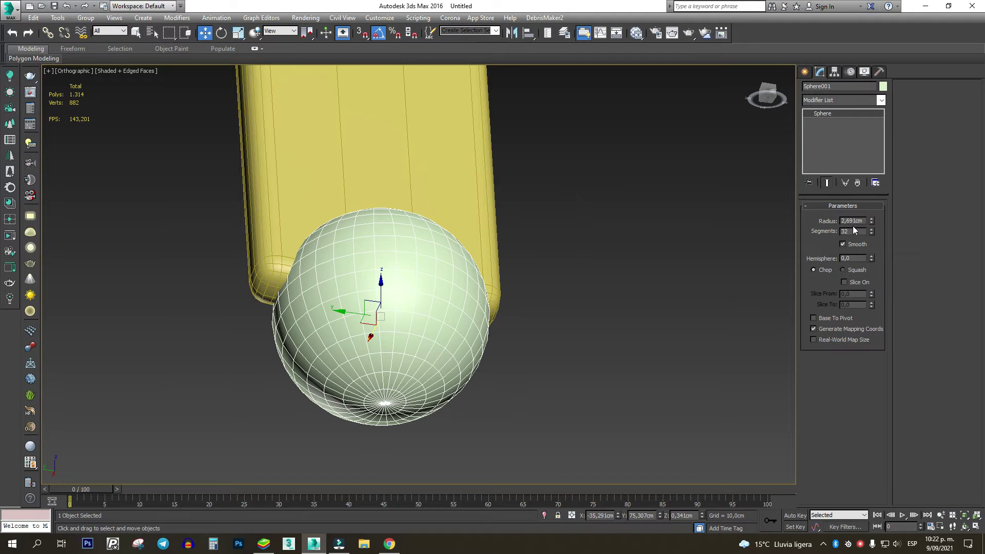
{"action": "left_click_drag", "start_coordinate": [870, 236], "coordinate": [870, 243]}
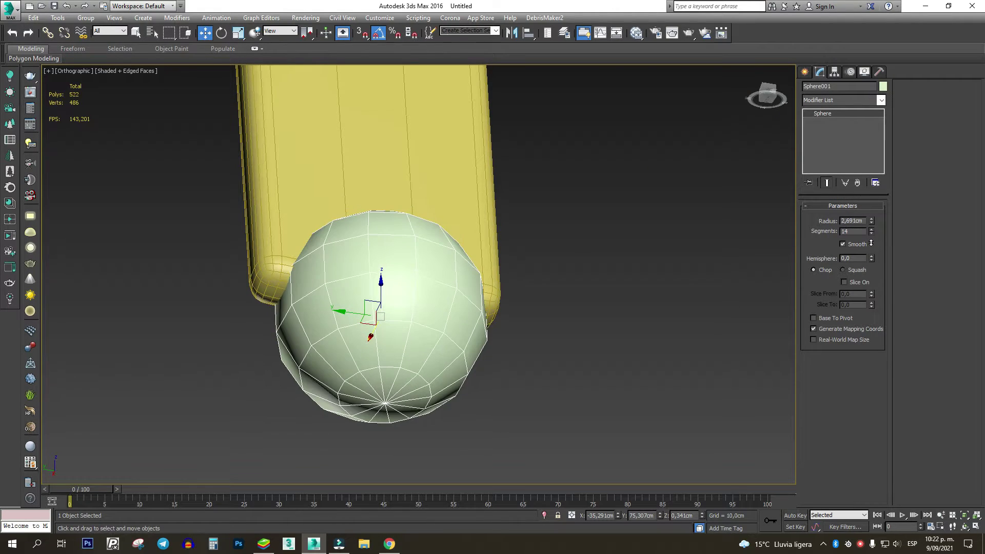
{"action": "double_click", "coordinate": [850, 258]}
{"action": "type", "text": "0,5"}
{"action": "key", "text": "Return"}
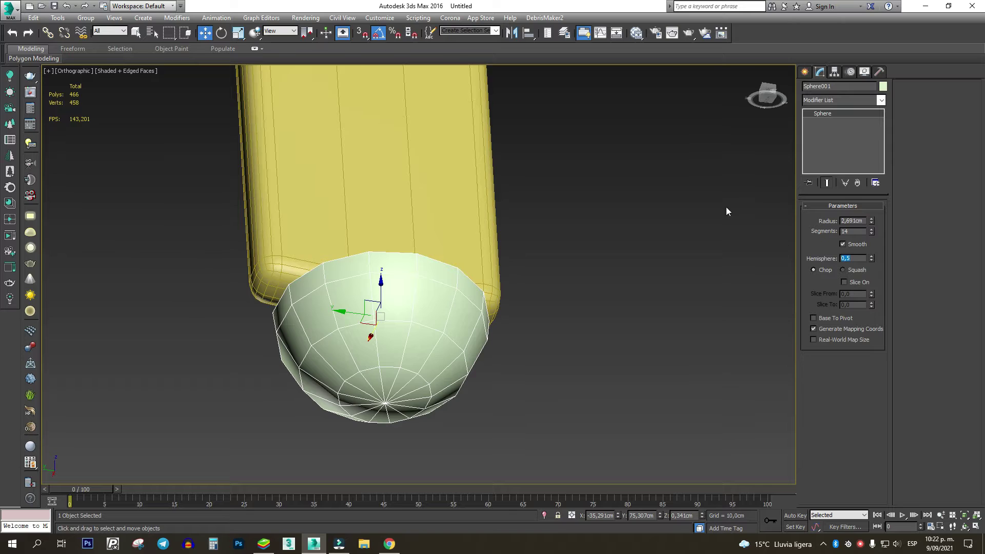
Step: Scale the half sphere non-uniformly into a narrow, flattened foot pad under the leg's base
{"action": "middle_click_drag", "start_coordinate": [506, 245], "coordinate": [442, 282], "text": "alt"}
{"action": "key", "text": "r"}
{"action": "left_click_drag", "start_coordinate": [457, 289], "coordinate": [343, 288]}
{"action": "middle_click_drag", "start_coordinate": [343, 288], "coordinate": [415, 276], "text": "alt"}
{"action": "left_click_drag", "start_coordinate": [414, 242], "coordinate": [436, 372]}
{"action": "middle_click_drag", "start_coordinate": [436, 372], "coordinate": [438, 291], "text": "alt"}
{"action": "left_click_drag", "start_coordinate": [438, 281], "coordinate": [393, 281]}
{"action": "middle_click_drag", "start_coordinate": [400, 277], "coordinate": [477, 260], "text": "alt"}
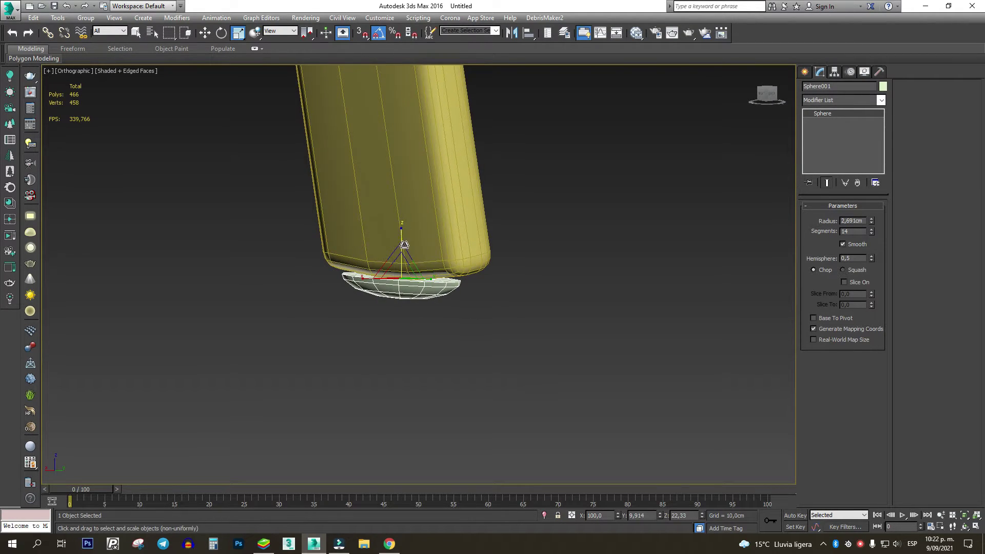
Step: Move the foot pad up about 0.19 cm along the Z axis into the leg's base
{"action": "key", "text": "w"}
{"action": "left_click_drag", "start_coordinate": [401, 252], "coordinate": [399, 242]}
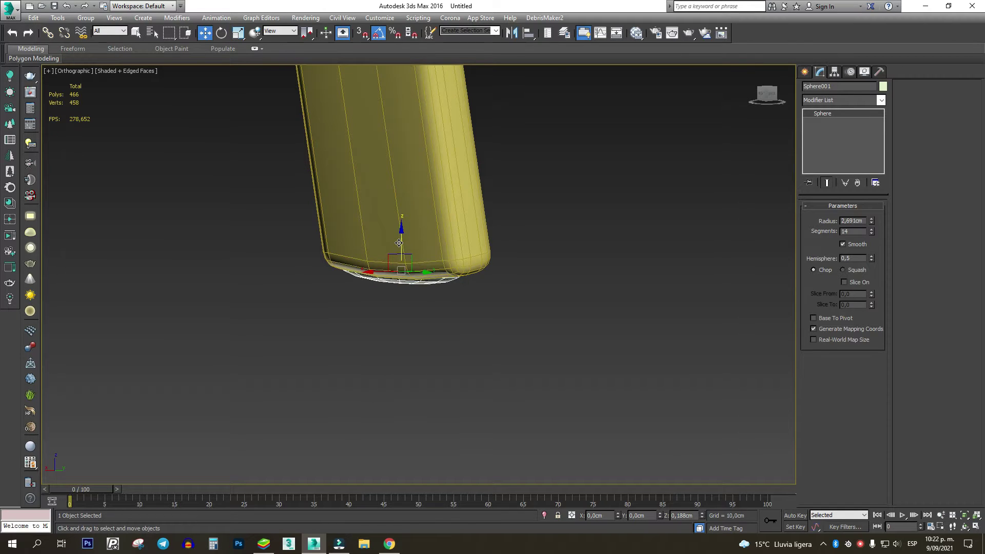
{"action": "middle_click_drag", "start_coordinate": [398, 243], "coordinate": [308, 213], "text": "alt"}
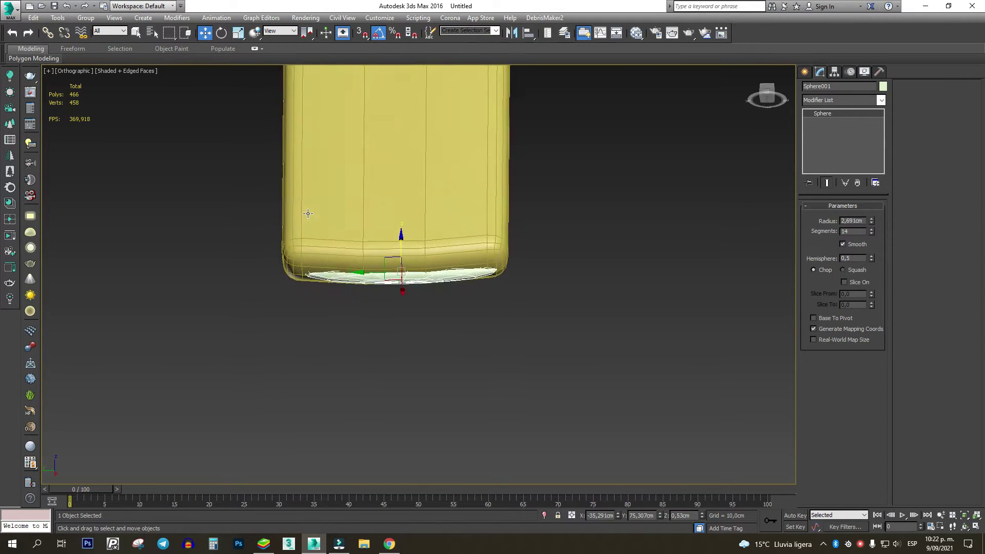
Step: Widen the foot pad along the X axis, across the leg's thickness
{"action": "scroll", "coordinate": [369, 222], "scroll_direction": "up", "scroll_amount": 3}
{"action": "key", "text": "r"}
{"action": "left_click_drag", "start_coordinate": [432, 352], "coordinate": [431, 371]}
{"action": "middle_click_drag", "start_coordinate": [418, 279], "coordinate": [445, 293], "text": "alt"}
{"action": "scroll", "coordinate": [450, 290], "scroll_direction": "down", "scroll_amount": 3}
{"action": "scroll", "coordinate": [446, 302], "scroll_direction": "up", "scroll_amount": 3}
Step: In the Back view, scale the foot pad to about 142% along X and slightly flatten its height
{"action": "key", "text": "w"}
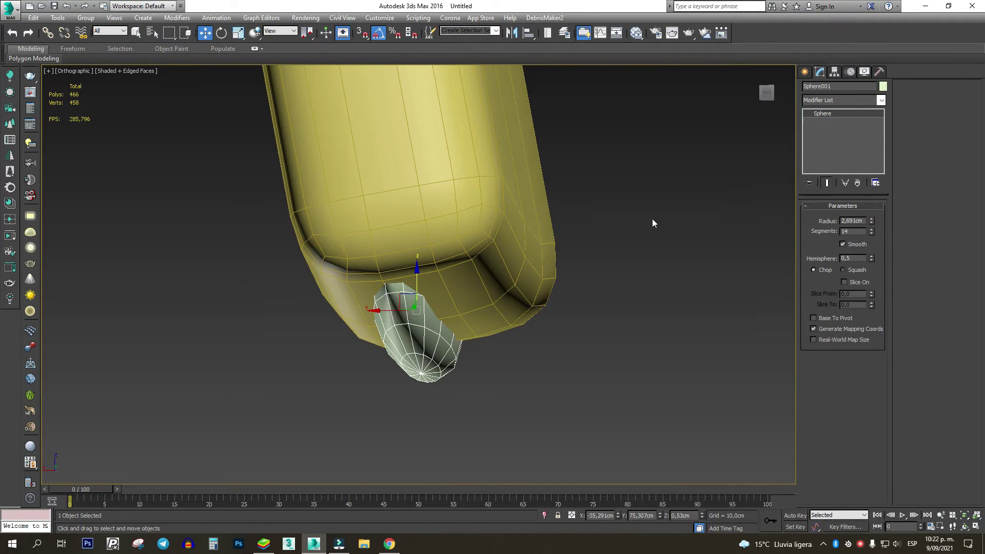
{"action": "left_click", "coordinate": [770, 92]}
{"action": "left_click_drag", "start_coordinate": [364, 229], "coordinate": [431, 225]}
{"action": "key", "text": "r"}
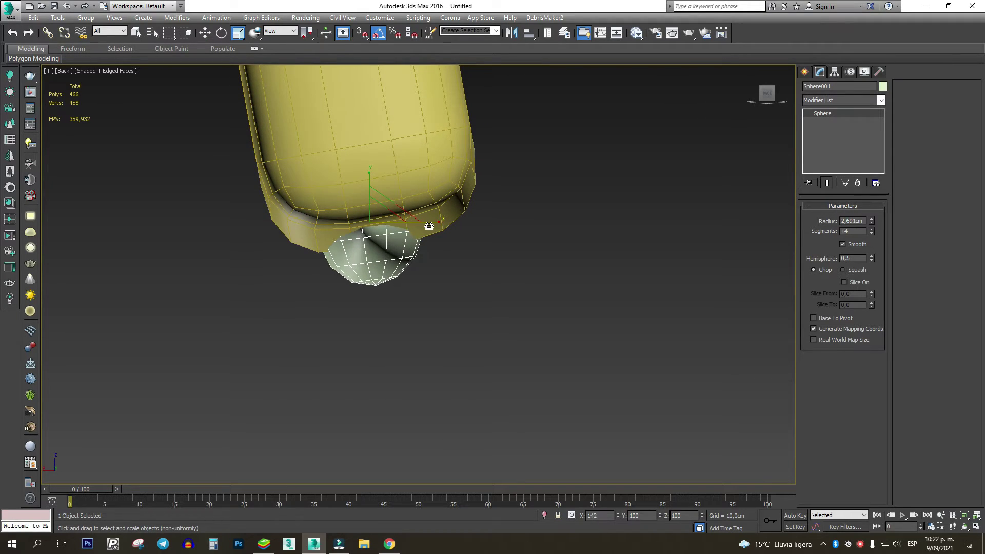
{"action": "left_click_drag", "start_coordinate": [371, 183], "coordinate": [372, 189]}
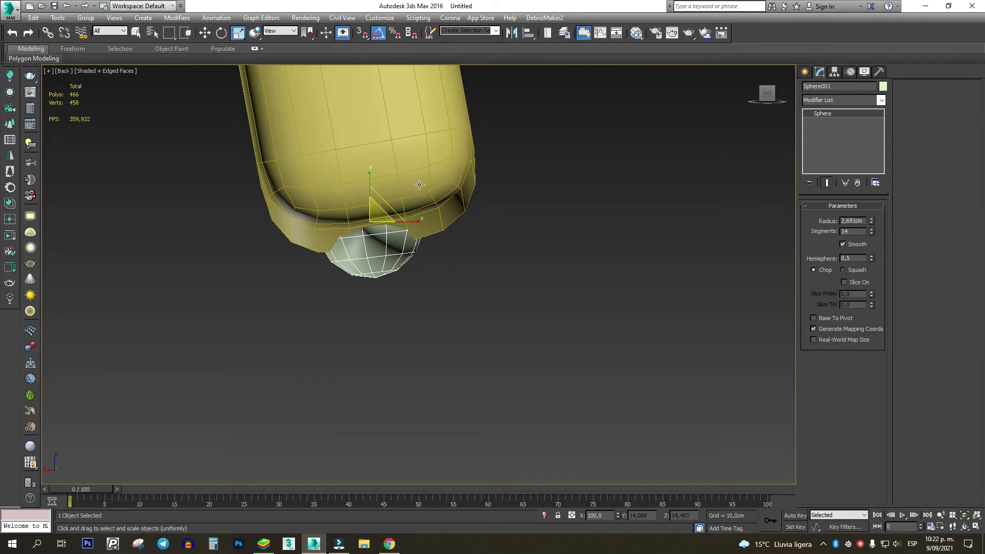
Step: Add an Edit Poly modifier to the foot pad and delete the flat cap polygons on its upper side
{"action": "middle_click_drag", "start_coordinate": [419, 185], "coordinate": [430, 281], "text": "alt"}
{"action": "left_click", "coordinate": [882, 100]}
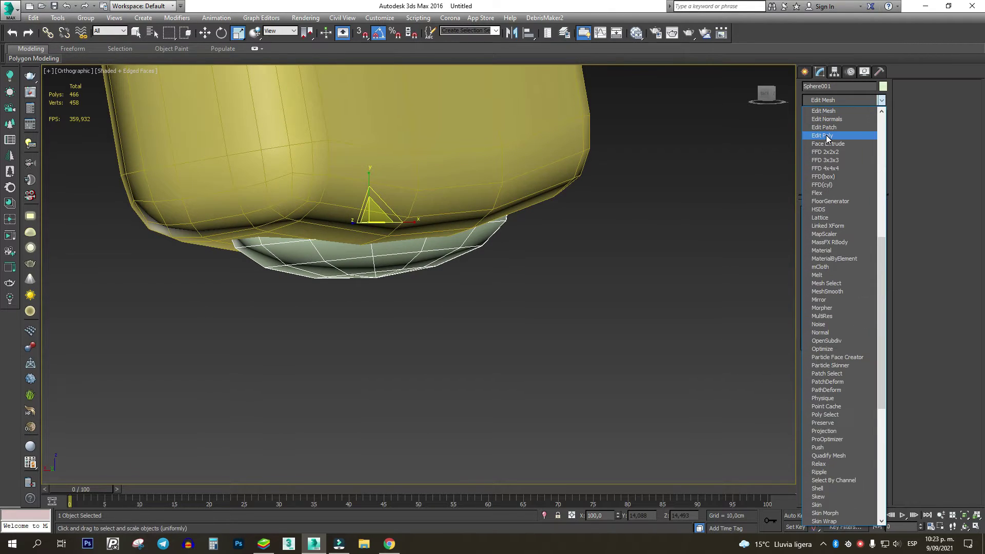
{"action": "left_click", "coordinate": [826, 136]}
{"action": "key", "text": "f"}
{"action": "scroll", "coordinate": [501, 279], "scroll_direction": "down", "scroll_amount": 4}
{"action": "key", "text": "4"}
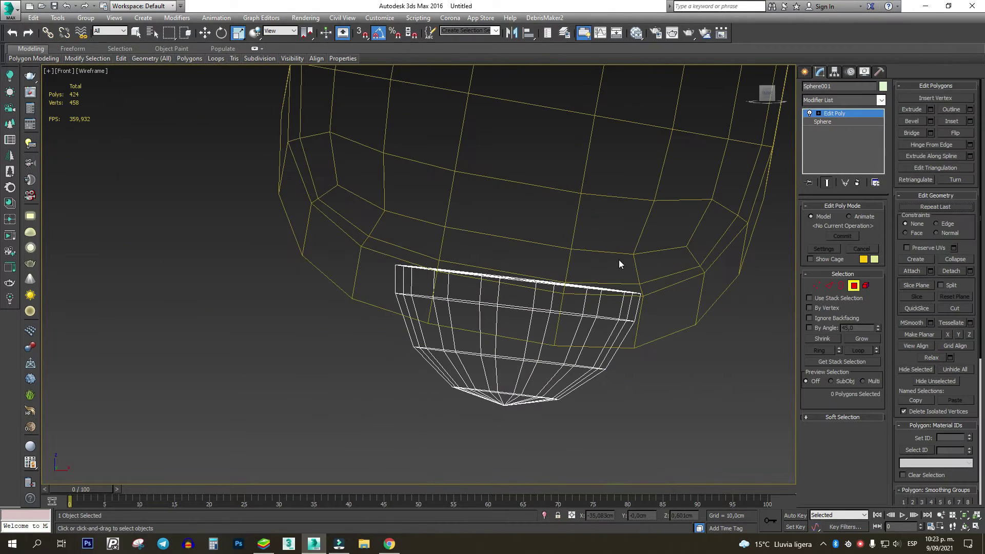
{"action": "middle_click_drag", "start_coordinate": [624, 262], "coordinate": [683, 185], "text": "alt"}
{"action": "left_click_drag", "start_coordinate": [715, 193], "coordinate": [450, 291]}
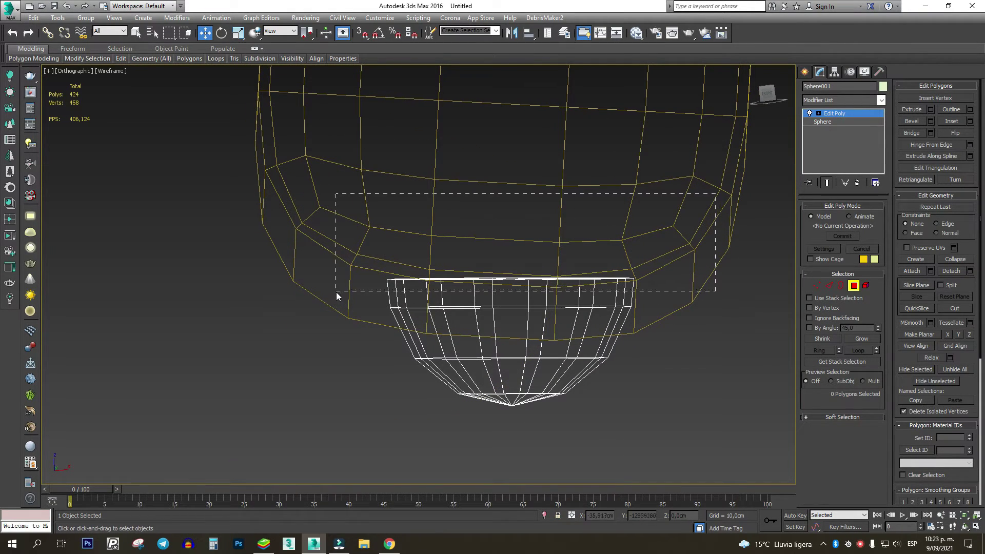
{"action": "left_click_drag", "start_coordinate": [337, 292], "coordinate": [337, 291]}
{"action": "left_click_drag", "start_coordinate": [266, 294], "coordinate": [265, 293], "text": "alt"}
{"action": "key", "text": "Delete"}
{"action": "left_click", "coordinate": [853, 286]}
Step: Try a TurboSmooth modifier on the foot pad in plain shaded display and remove it from the stack
{"action": "scroll", "coordinate": [625, 254], "scroll_direction": "down", "scroll_amount": 2}
{"action": "middle_click_drag", "start_coordinate": [625, 254], "coordinate": [559, 299], "text": "alt"}
{"action": "scroll", "coordinate": [559, 299], "scroll_direction": "up", "scroll_amount": 3}
{"action": "key", "text": "F3"}
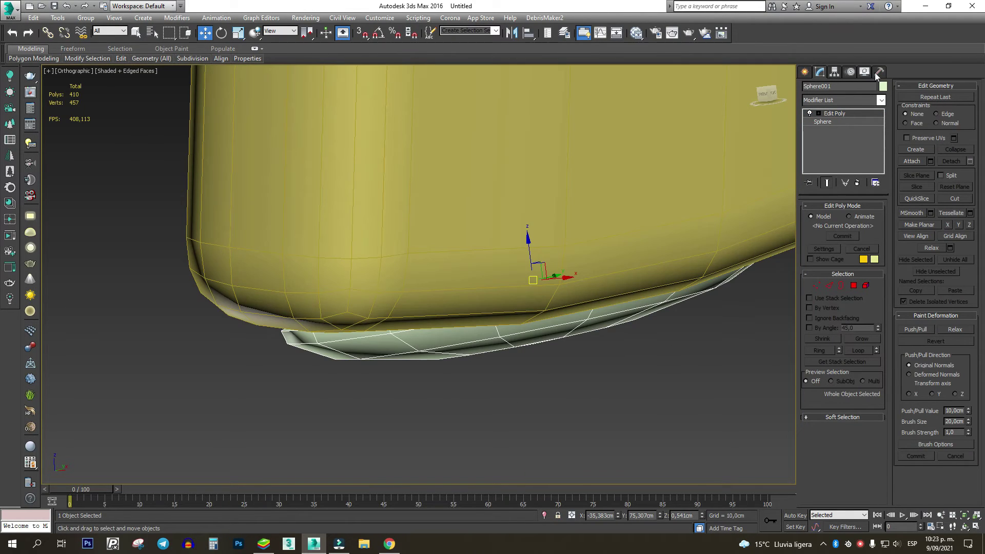
{"action": "left_click", "coordinate": [880, 101]}
{"action": "scroll", "coordinate": [852, 257], "scroll_direction": "down", "scroll_amount": 5}
{"action": "left_click", "coordinate": [835, 371]}
{"action": "key", "text": "F4"}
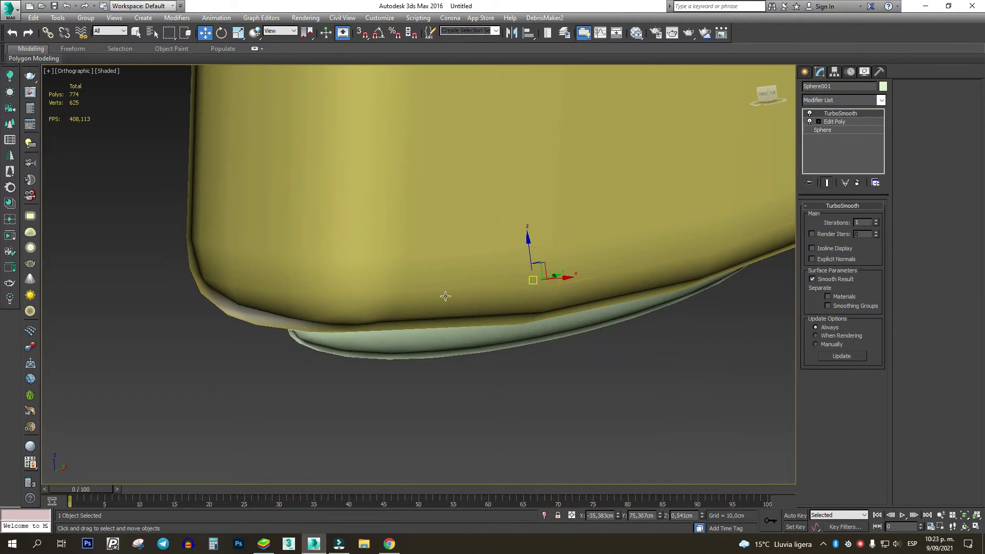
{"action": "scroll", "coordinate": [446, 296], "scroll_direction": "down", "scroll_amount": 3}
{"action": "middle_click_drag", "start_coordinate": [445, 296], "coordinate": [555, 278], "text": "alt"}
{"action": "right_click", "coordinate": [847, 113]}
{"action": "left_click", "coordinate": [866, 126]}
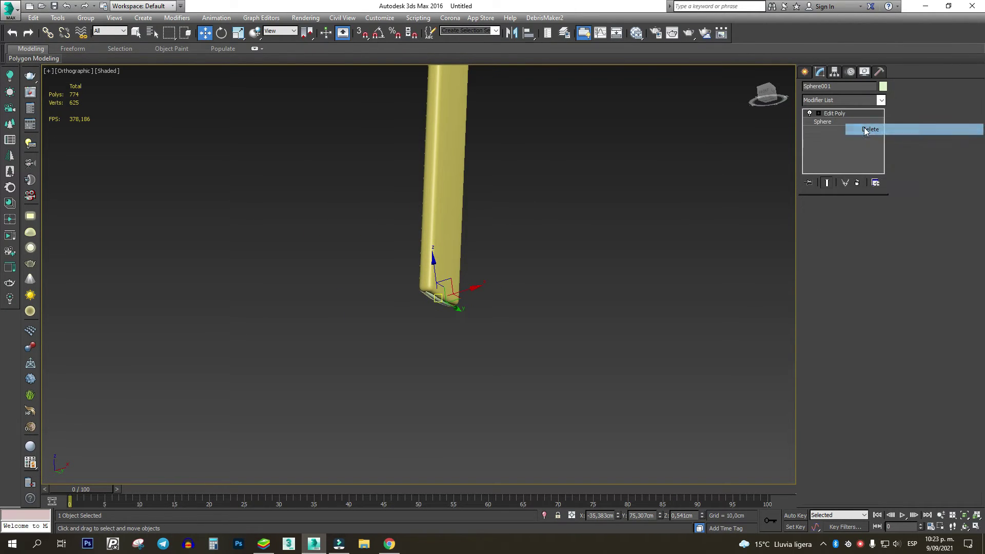
Step: Attach the leg to the foot pad to make them a single object
{"action": "key", "text": "F4"}
{"action": "scroll", "coordinate": [470, 278], "scroll_direction": "up", "scroll_amount": 2}
{"action": "left_click", "coordinate": [913, 162]}
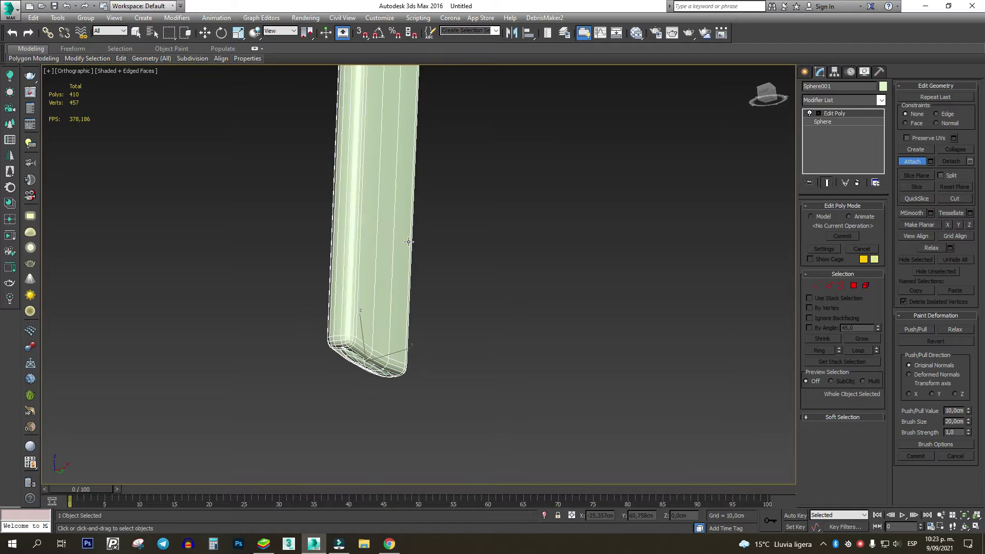
{"action": "scroll", "coordinate": [496, 310], "scroll_direction": "down", "scroll_amount": 4}
{"action": "left_click", "coordinate": [915, 164]}
{"action": "scroll", "coordinate": [476, 226], "scroll_direction": "down", "scroll_amount": 3}
Step: Mirror the leg across X as a copy and move it about 80 cm along X to the support strip's other end
{"action": "key", "text": "t"}
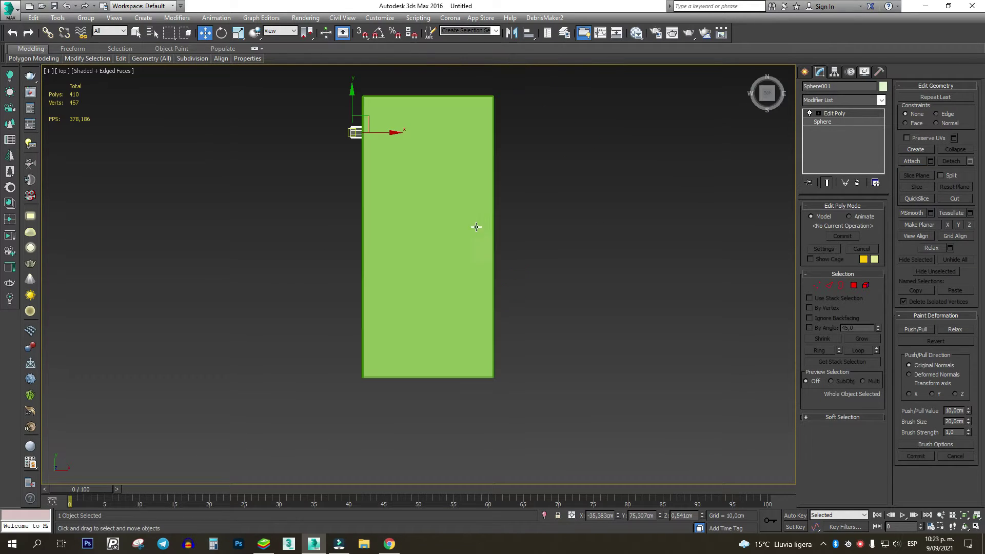
{"action": "key", "text": "z"}
{"action": "key", "text": "F3"}
{"action": "scroll", "coordinate": [472, 257], "scroll_direction": "down", "scroll_amount": 5}
{"action": "middle_click_drag", "start_coordinate": [480, 267], "coordinate": [378, 267]}
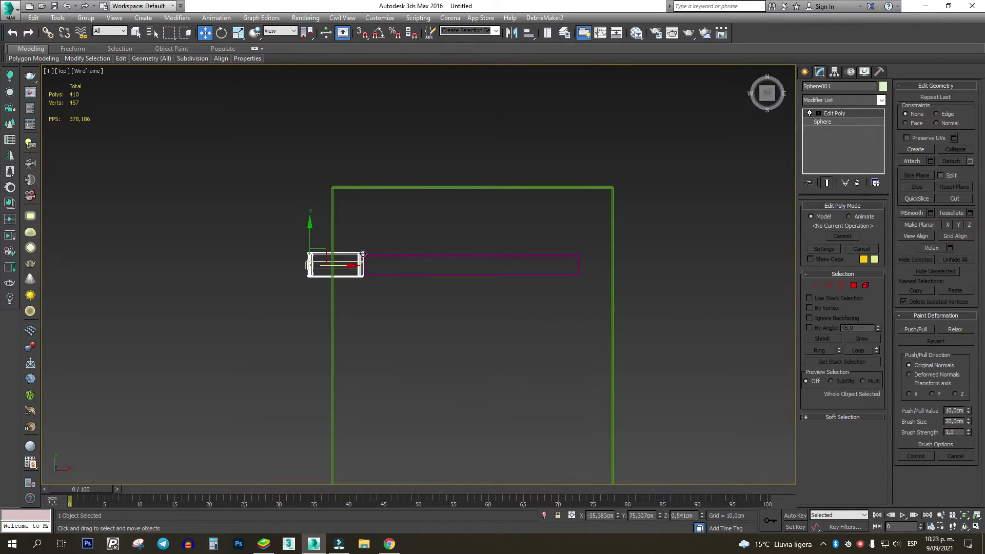
{"action": "left_click", "coordinate": [512, 33]}
{"action": "left_click", "coordinate": [481, 295]}
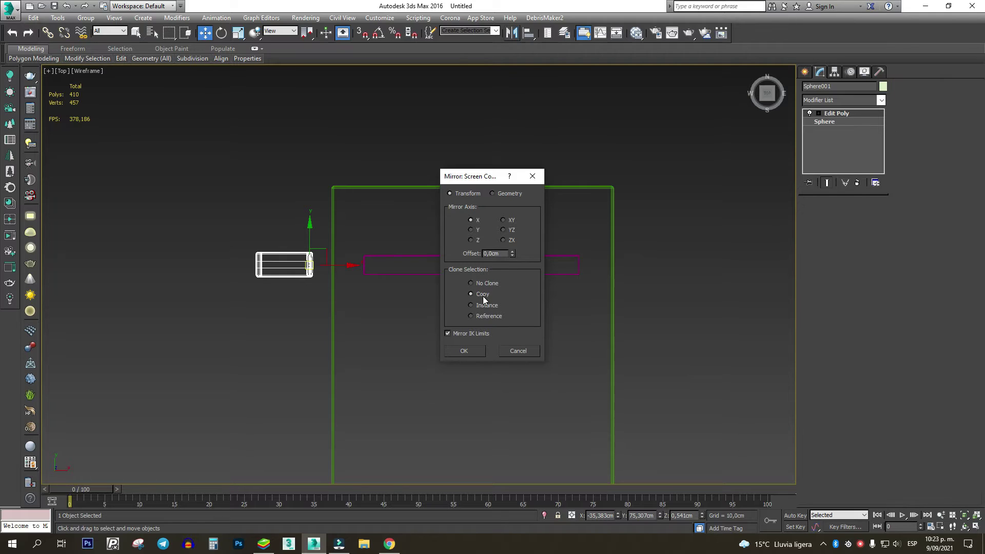
{"action": "left_click", "coordinate": [468, 352]}
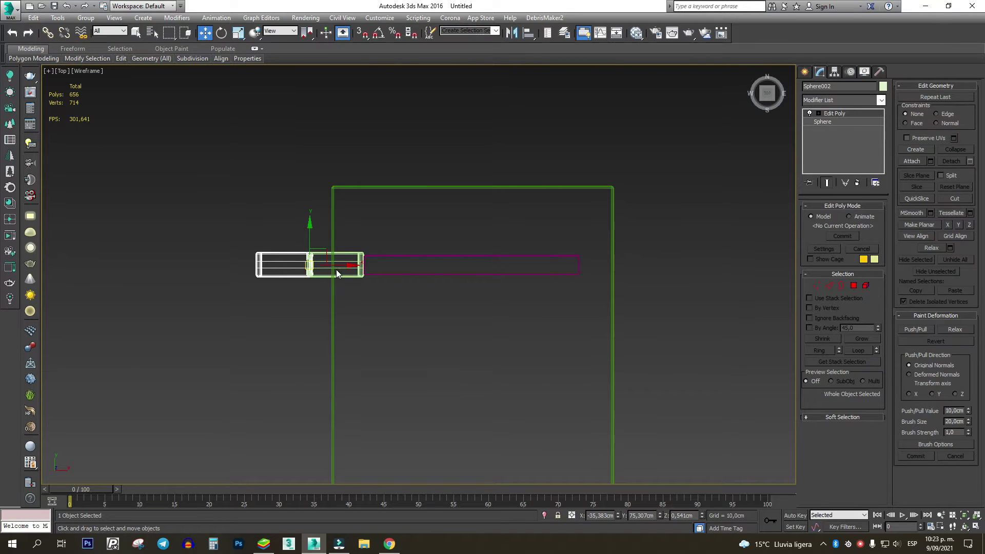
{"action": "left_click_drag", "start_coordinate": [336, 270], "coordinate": [656, 273]}
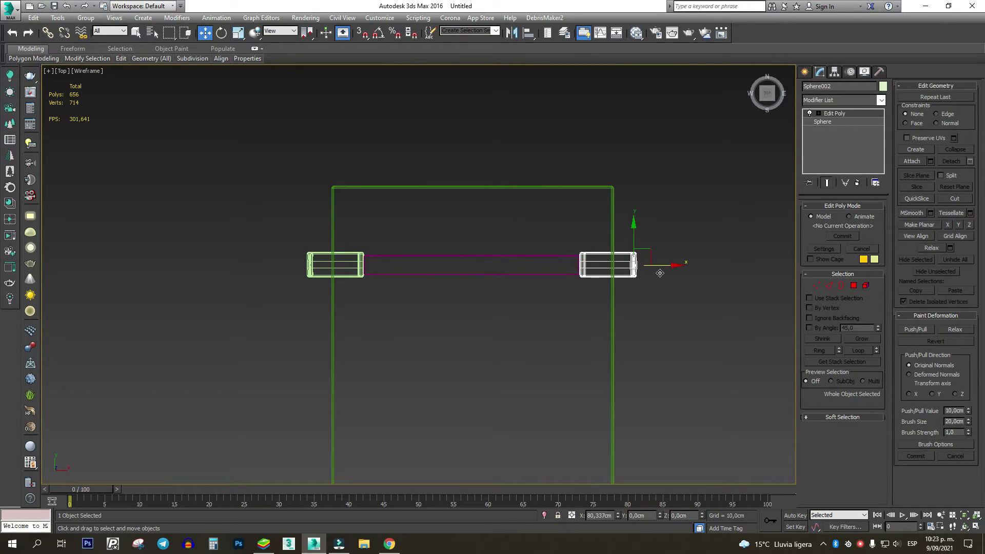
Step: Move both legs inward along X so that their outer feet line up with the tabletop's long edges
{"action": "scroll", "coordinate": [611, 283], "scroll_direction": "up", "scroll_amount": 5}
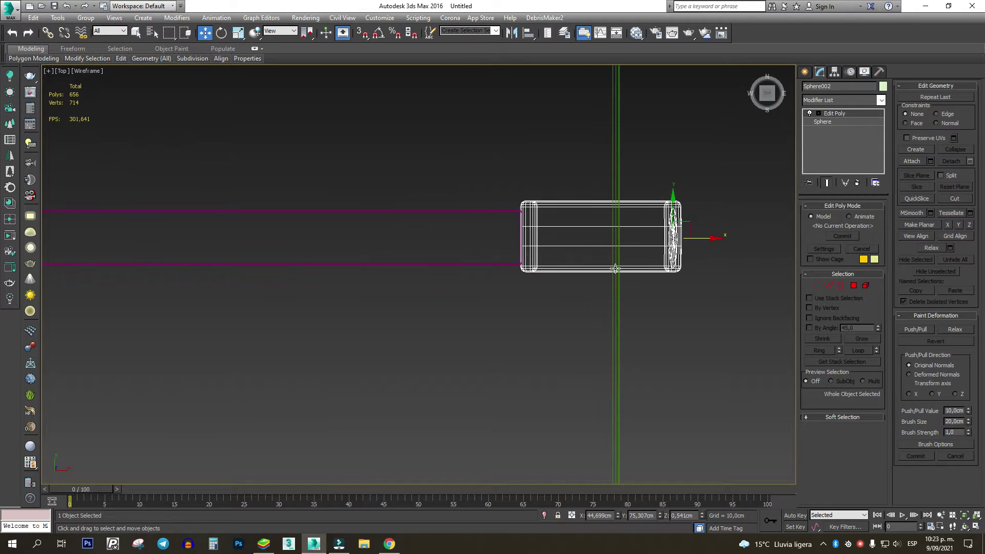
{"action": "key", "text": "1"}
{"action": "left_click_drag", "start_coordinate": [719, 178], "coordinate": [648, 293]}
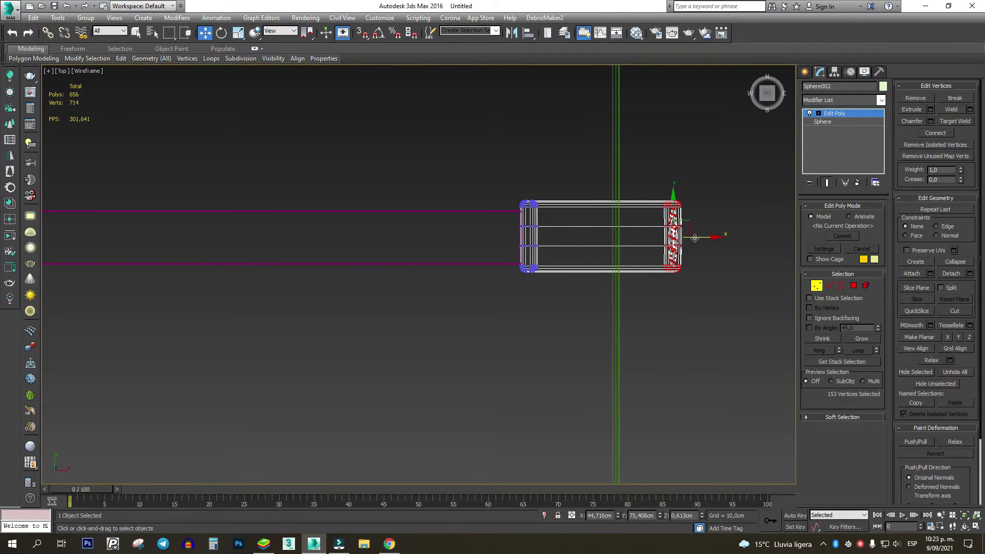
{"action": "left_click_drag", "start_coordinate": [695, 238], "coordinate": [632, 237]}
{"action": "key", "text": "ctrl+z"}
{"action": "key", "text": "1"}
{"action": "scroll", "coordinate": [664, 244], "scroll_direction": "down", "scroll_amount": 6}
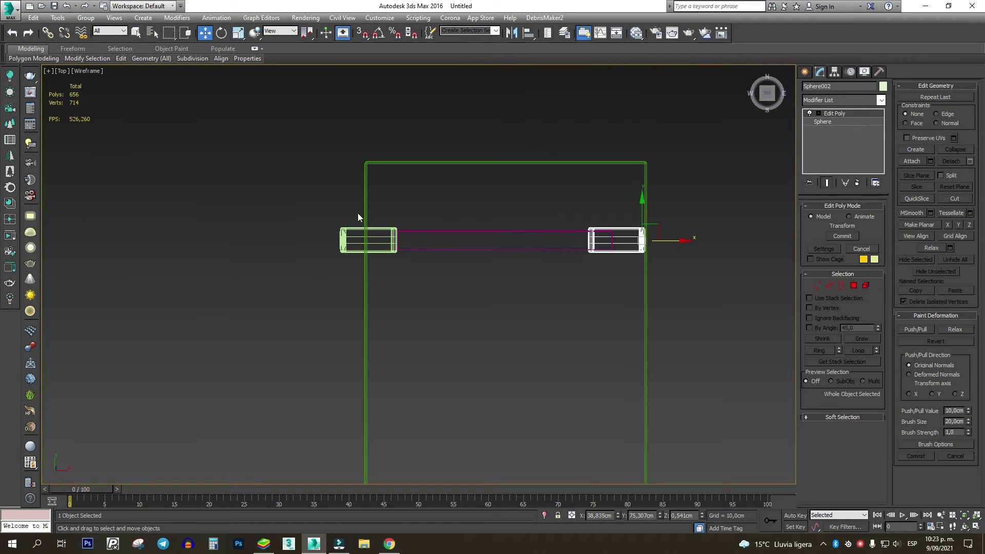
{"action": "left_click", "coordinate": [358, 244]}
{"action": "scroll", "coordinate": [358, 245], "scroll_direction": "up", "scroll_amount": 4}
{"action": "left_click_drag", "start_coordinate": [366, 238], "coordinate": [415, 240]}
Step: Move the support strip's end vertices beside the original leg about 6 cm inward along X to meet that leg
{"action": "left_click", "coordinate": [584, 255]}
{"action": "middle_click_drag", "start_coordinate": [667, 243], "coordinate": [487, 246]}
{"action": "key", "text": "1"}
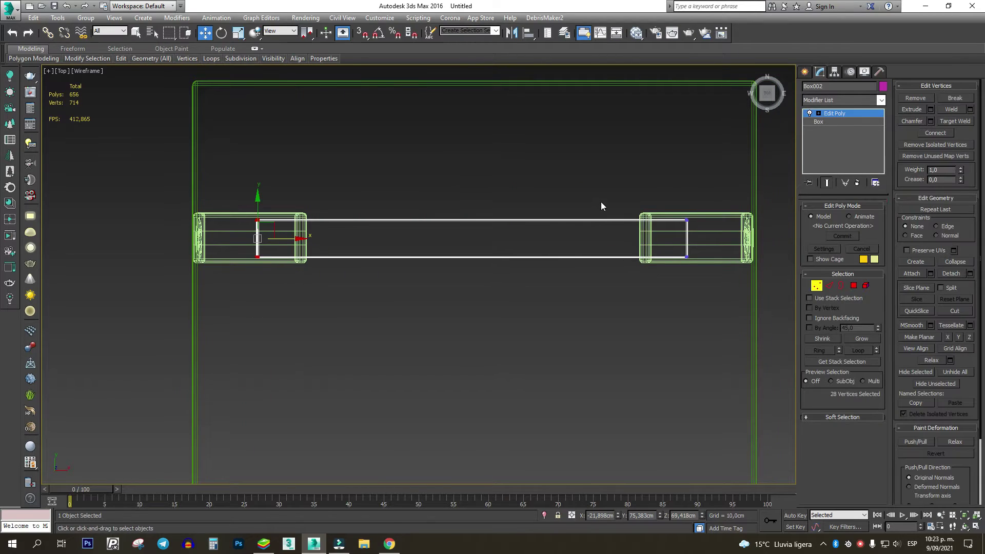
{"action": "left_click_drag", "start_coordinate": [275, 239], "coordinate": [324, 251]}
{"action": "key", "text": "f"}
{"action": "key", "text": "z"}
{"action": "middle_click_drag", "start_coordinate": [326, 252], "coordinate": [344, 229]}
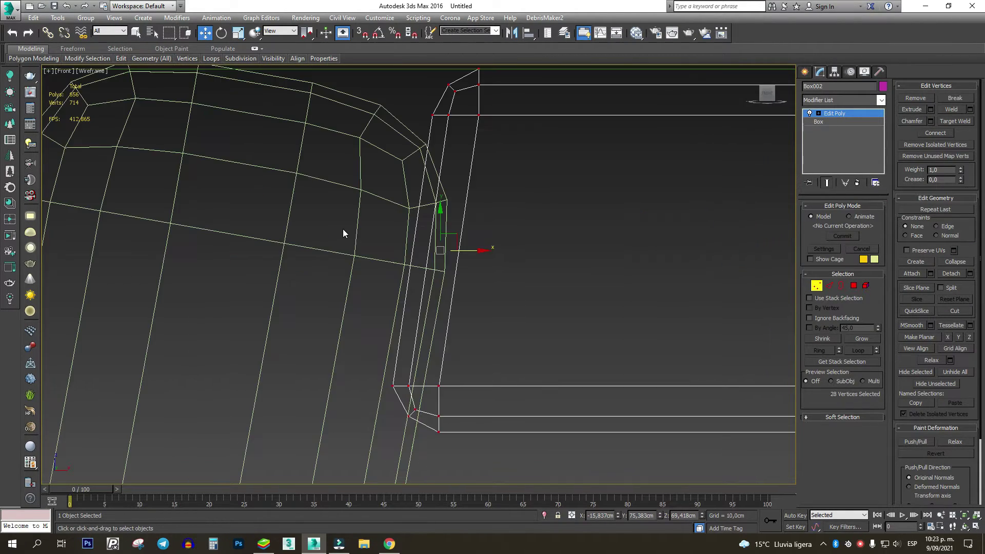
{"action": "scroll", "coordinate": [458, 251], "scroll_direction": "down", "scroll_amount": 8}
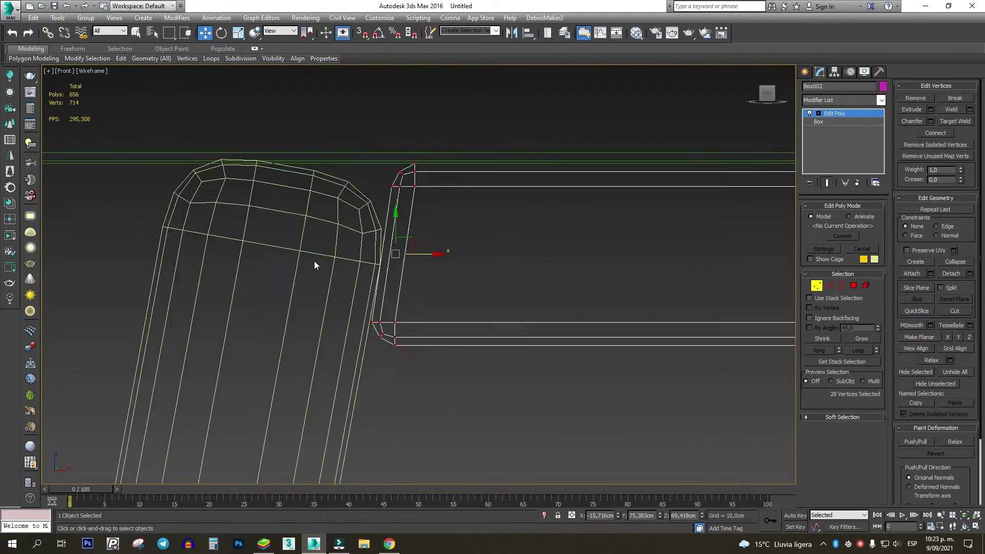
Step: Move the strip's opposite end vertices about 6 cm inward to the mirrored leg and nudge the upper ones along the leg's slant
{"action": "middle_click_drag", "start_coordinate": [282, 251], "coordinate": [477, 244]}
{"action": "left_click_drag", "start_coordinate": [731, 235], "coordinate": [667, 287]}
{"action": "scroll", "coordinate": [690, 259], "scroll_direction": "up", "scroll_amount": 5}
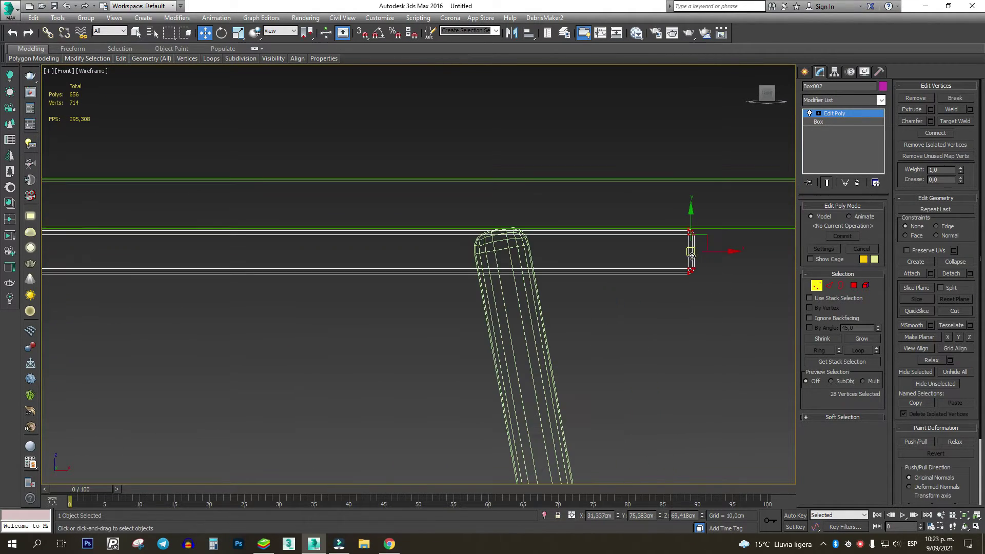
{"action": "left_click_drag", "start_coordinate": [718, 252], "coordinate": [499, 254]}
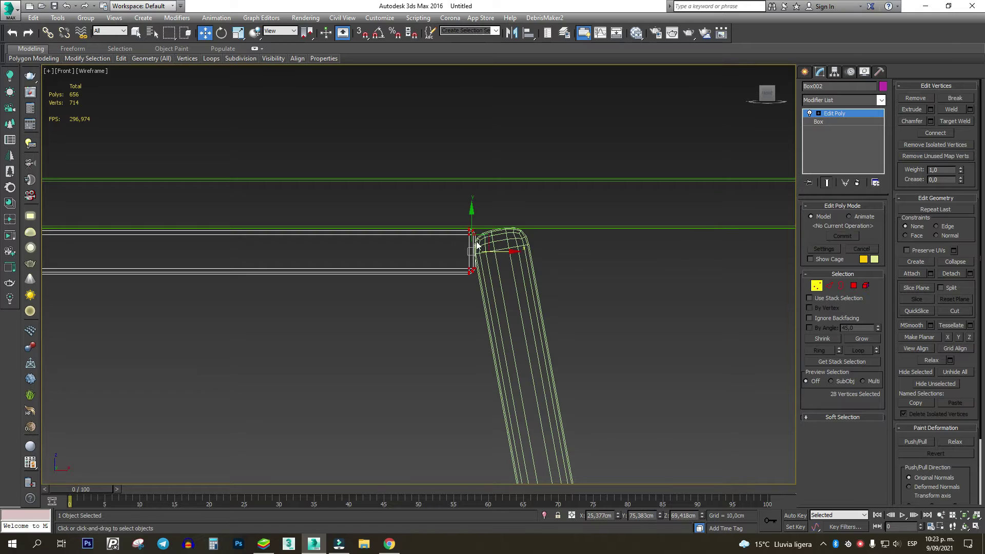
{"action": "scroll", "coordinate": [476, 242], "scroll_direction": "up", "scroll_amount": 5}
{"action": "left_click_drag", "start_coordinate": [489, 171], "coordinate": [469, 218]}
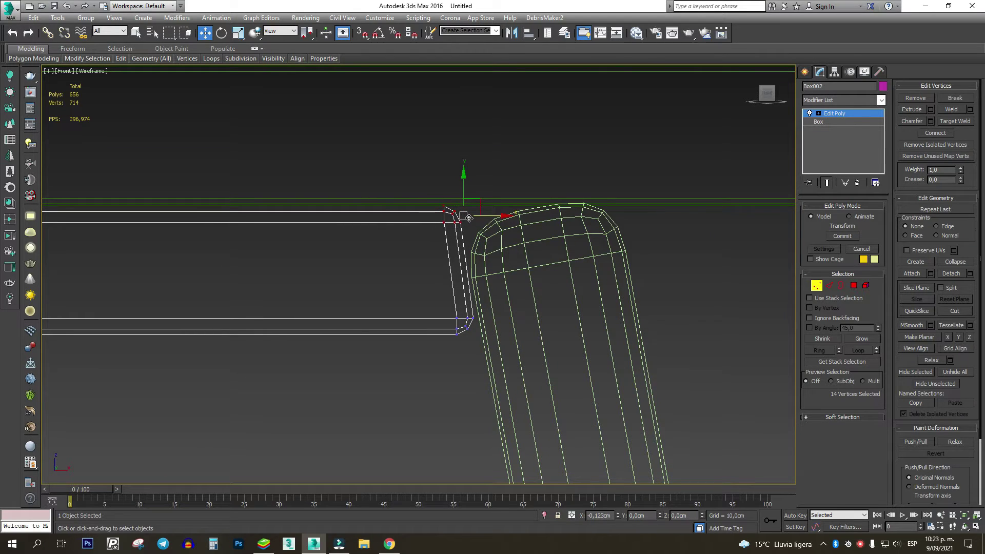
{"action": "left_click_drag", "start_coordinate": [482, 272], "coordinate": [486, 272]}
{"action": "key", "text": "1"}
{"action": "scroll", "coordinate": [546, 248], "scroll_direction": "down", "scroll_amount": 10}
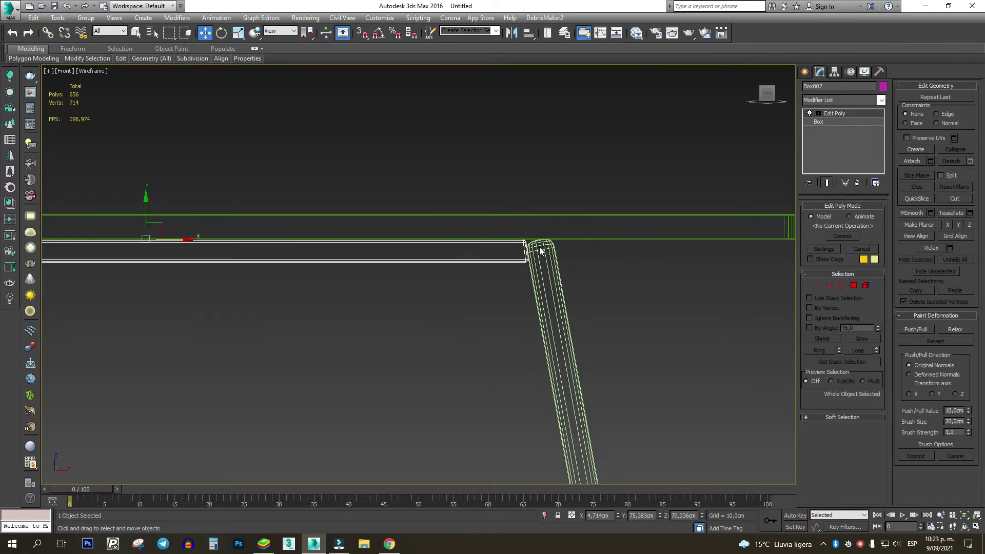
Step: In the Top view, shift the mirrored leg slightly outward along X to the tabletop's edge
{"action": "scroll", "coordinate": [527, 299], "scroll_direction": "down", "scroll_amount": 3}
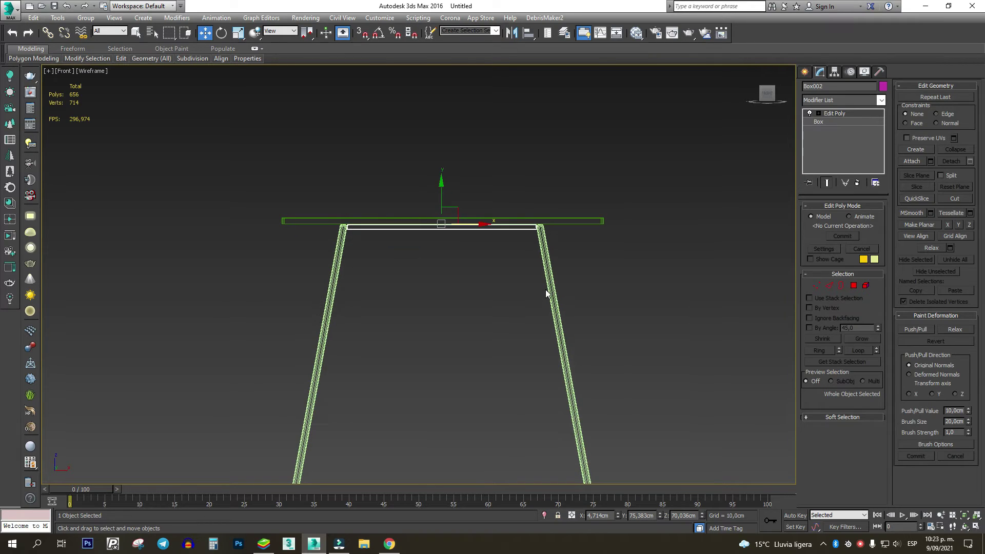
{"action": "left_click", "coordinate": [546, 289]}
{"action": "key", "text": "t"}
{"action": "key", "text": "z"}
{"action": "left_click_drag", "start_coordinate": [543, 275], "coordinate": [556, 278]}
Step: Extend the support strip's end vertices along X until they touch the mirrored leg
{"action": "left_click", "coordinate": [299, 238]}
{"action": "key", "text": "1"}
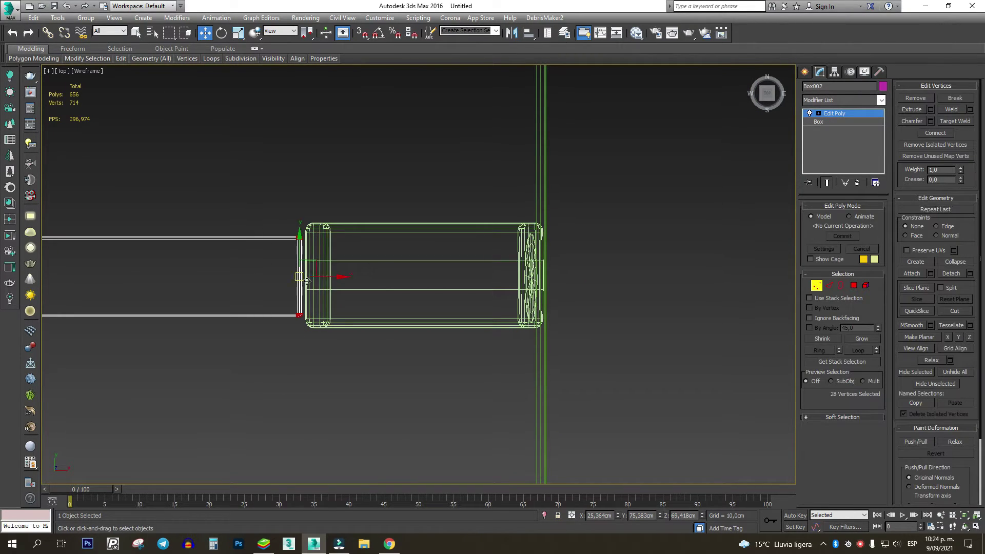
{"action": "left_click_drag", "start_coordinate": [306, 281], "coordinate": [320, 277]}
{"action": "key", "text": "1"}
Step: In the Top view, create a copy of the support strip rotated 90 degrees using angle snap
{"action": "key", "text": "f"}
{"action": "key", "text": "z"}
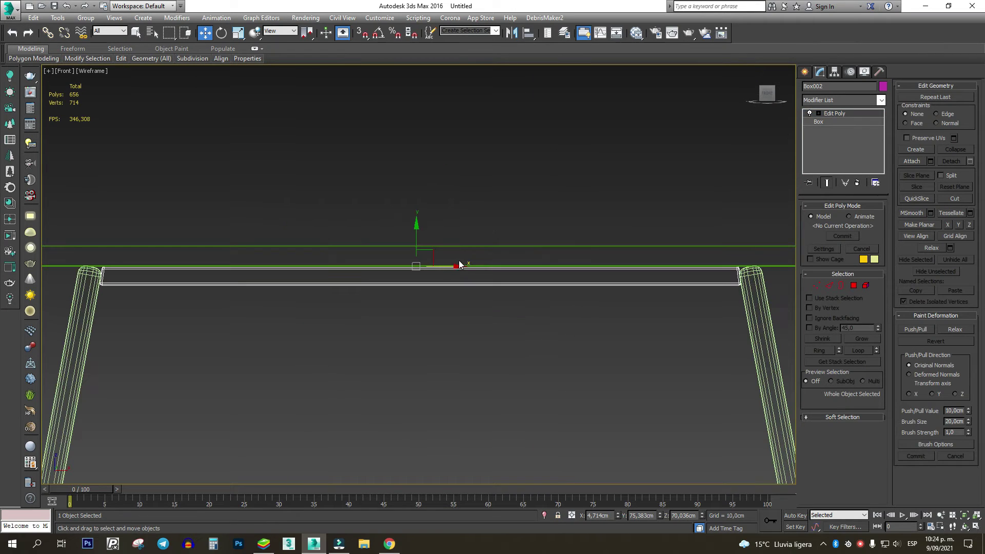
{"action": "scroll", "coordinate": [457, 260], "scroll_direction": "down", "scroll_amount": 7}
{"action": "middle_click_drag", "start_coordinate": [472, 266], "coordinate": [449, 285], "text": "alt"}
{"action": "scroll", "coordinate": [452, 281], "scroll_direction": "up", "scroll_amount": 2}
{"action": "key", "text": "t"}
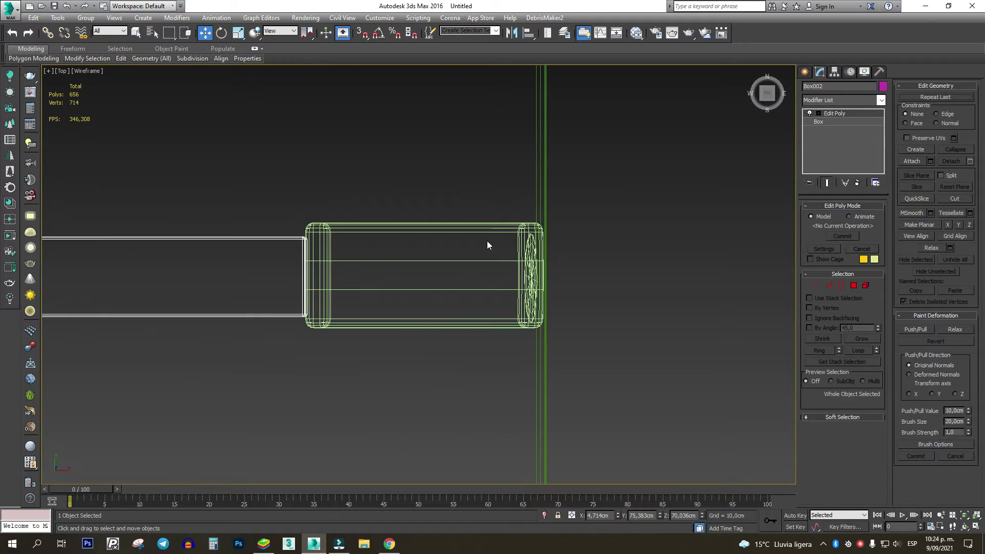
{"action": "scroll", "coordinate": [475, 231], "scroll_direction": "down", "scroll_amount": 5}
{"action": "key", "text": "e"}
{"action": "mouse_move", "coordinate": [488, 244]}
{"action": "left_mouse_down", "text": "shift"}
{"action": "mouse_move", "coordinate": [506, 228]}
{"action": "mouse_move", "coordinate": [515, 251]}
{"action": "left_mouse_up", "text": "shift"}
{"action": "left_click", "coordinate": [534, 314]}
{"action": "key", "text": "a"}
{"action": "left_click", "coordinate": [498, 315]}
Step: Move the rotated strip along Y until its near end butts against the first support strip
{"action": "scroll", "coordinate": [457, 201], "scroll_direction": "down", "scroll_amount": 3}
{"action": "key", "text": "w"}
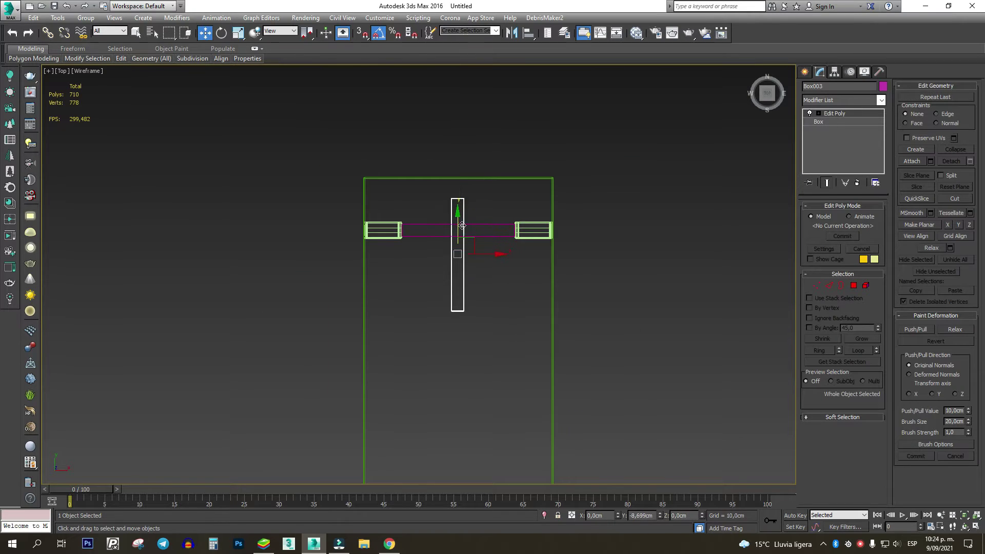
{"action": "scroll", "coordinate": [460, 200], "scroll_direction": "up", "scroll_amount": 8}
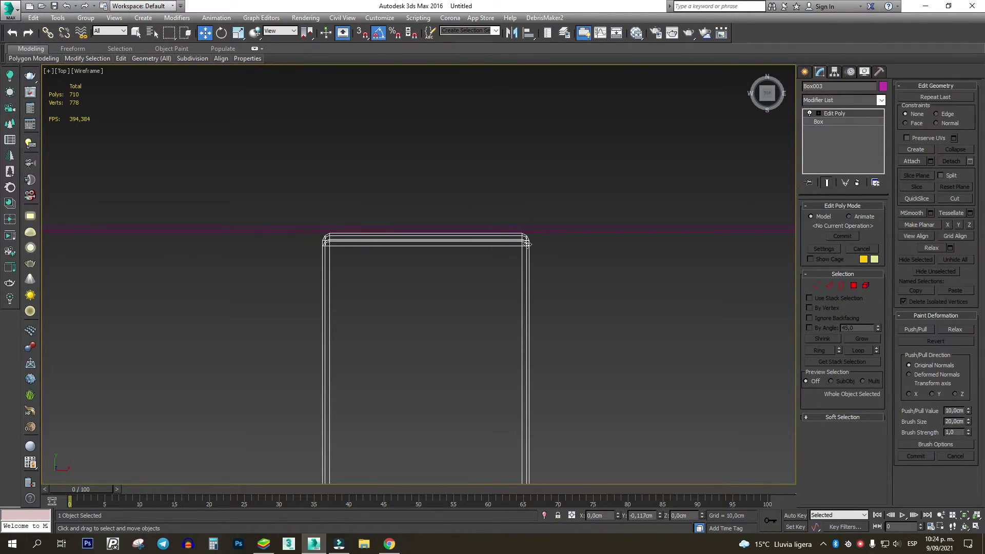
{"action": "scroll", "coordinate": [480, 178], "scroll_direction": "down", "scroll_amount": 8}
Step: Copy the two legs and their cross strip about 109.8 cm along negative Y to the table's opposite end
{"action": "left_click_drag", "start_coordinate": [502, 172], "coordinate": [446, 190]}
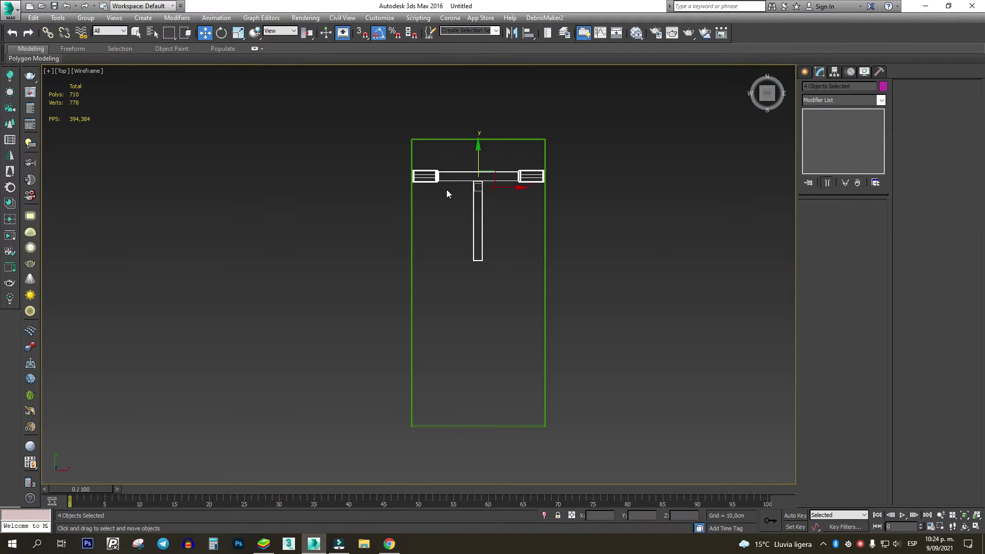
{"action": "left_click_drag", "start_coordinate": [480, 155], "coordinate": [486, 366], "text": "shift"}
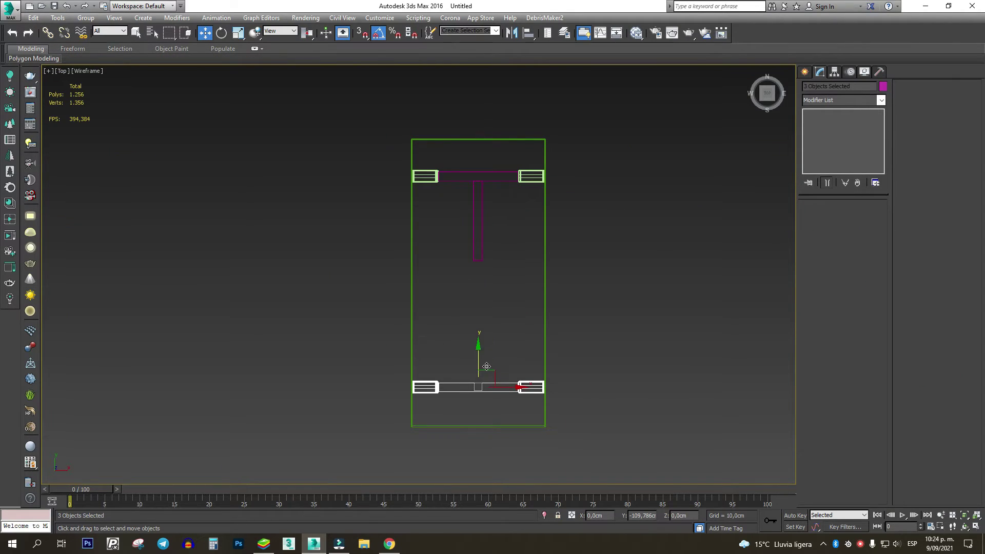
{"action": "left_click", "coordinate": [499, 315]}
Step: Extend the lengthwise strip's free end vertices along Y until they touch the copied cross strip
{"action": "left_click_drag", "start_coordinate": [493, 215], "coordinate": [457, 258]}
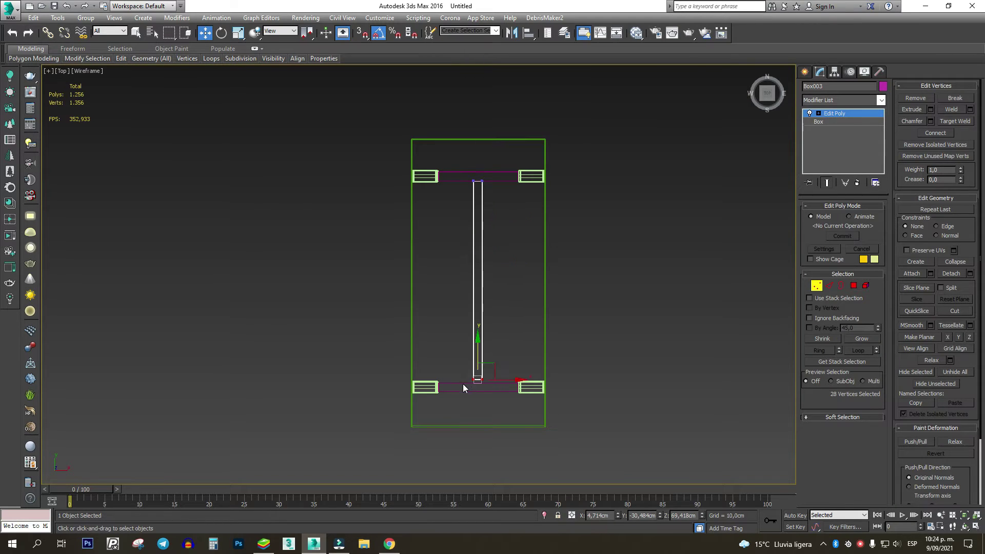
{"action": "scroll", "coordinate": [464, 388], "scroll_direction": "up", "scroll_amount": 10}
{"action": "left_click_drag", "start_coordinate": [552, 317], "coordinate": [554, 344]}
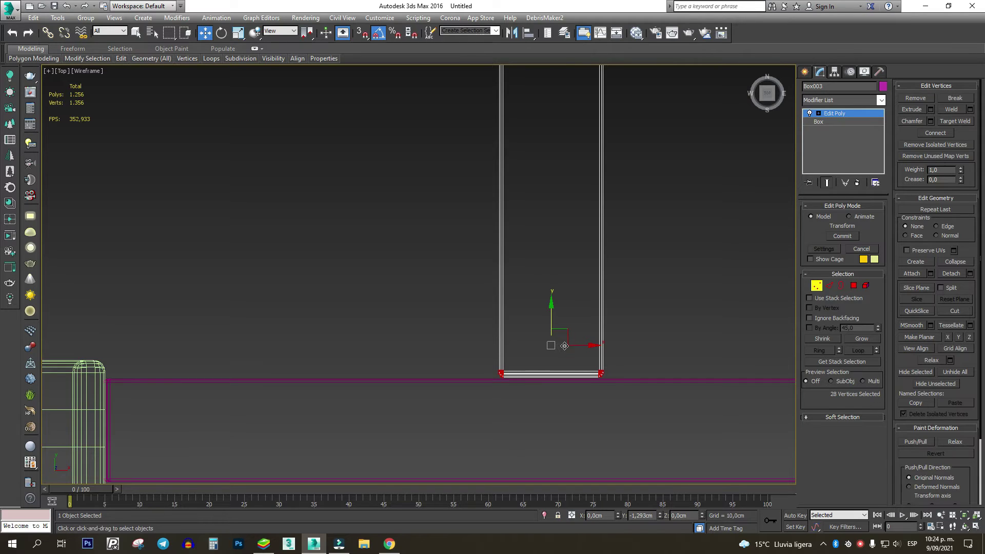
{"action": "scroll", "coordinate": [575, 349], "scroll_direction": "up", "scroll_amount": 2}
{"action": "left_click_drag", "start_coordinate": [543, 352], "coordinate": [543, 354]}
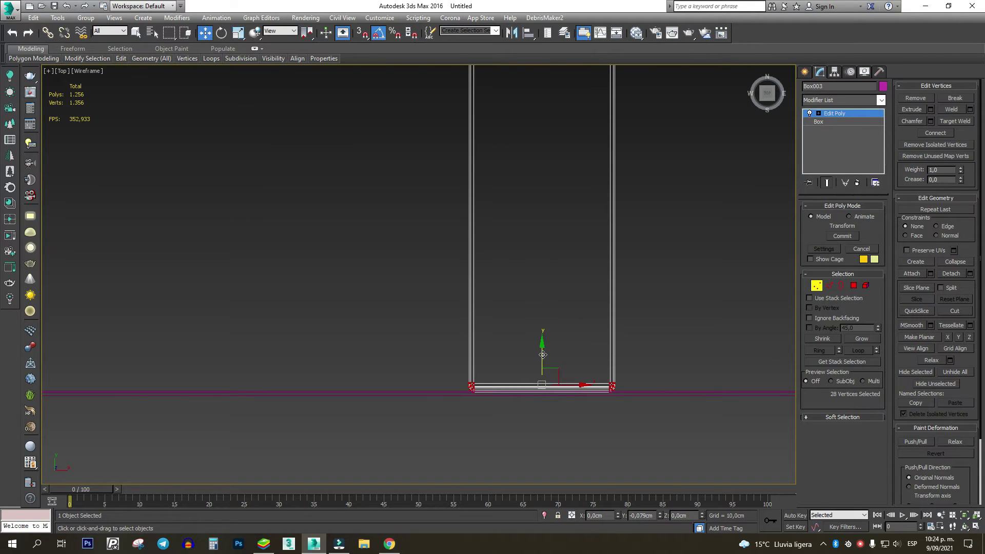
{"action": "key", "text": "1"}
Step: Show the whole table in plain shading at an angle and select all of its objects
{"action": "scroll", "coordinate": [544, 343], "scroll_direction": "down", "scroll_amount": 12}
{"action": "mouse_move", "coordinate": [525, 332]}
{"action": "middle_mouse_down", "text": "alt"}
{"action": "mouse_move", "coordinate": [563, 218]}
{"action": "mouse_move", "coordinate": [609, 220]}
{"action": "middle_mouse_up", "text": "alt"}
{"action": "key", "text": "F3"}
{"action": "key", "text": "F4"}
{"action": "key", "text": "ctrl+a"}
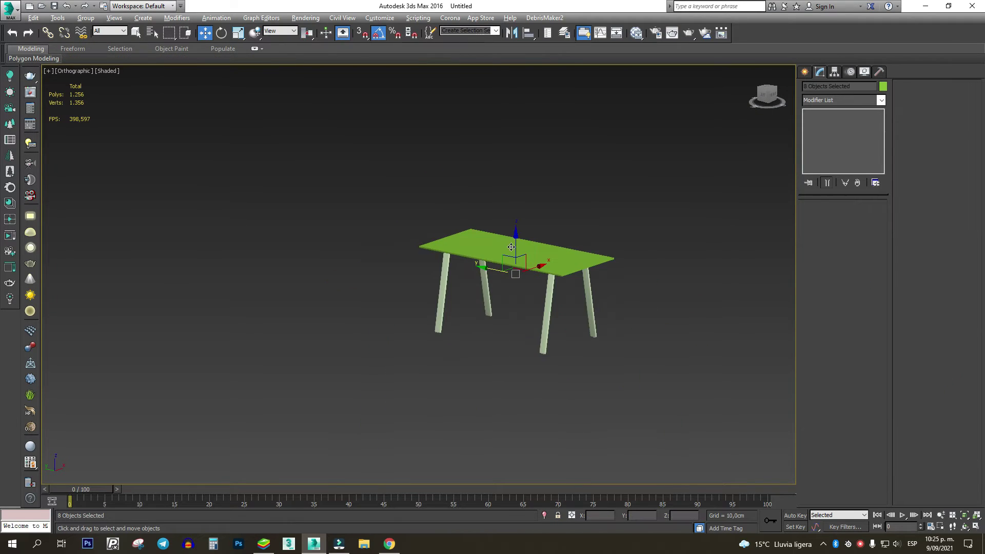
{"action": "middle_click_drag", "start_coordinate": [511, 247], "coordinate": [573, 246], "text": "alt"}
{"action": "key", "text": "alt+Tab"}
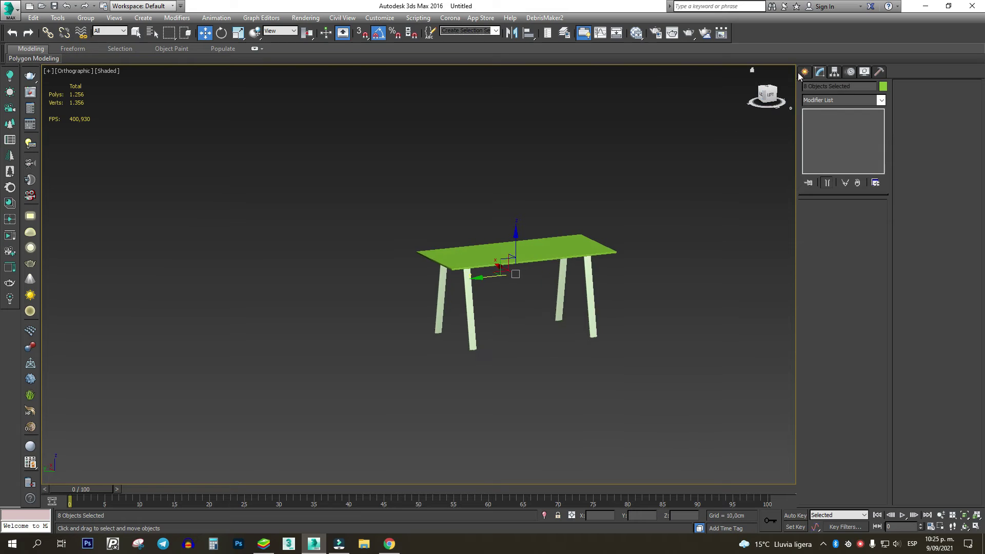
Step: Assign the dark grey object colour to all of the selected table objects
{"action": "left_click", "coordinate": [884, 87]}
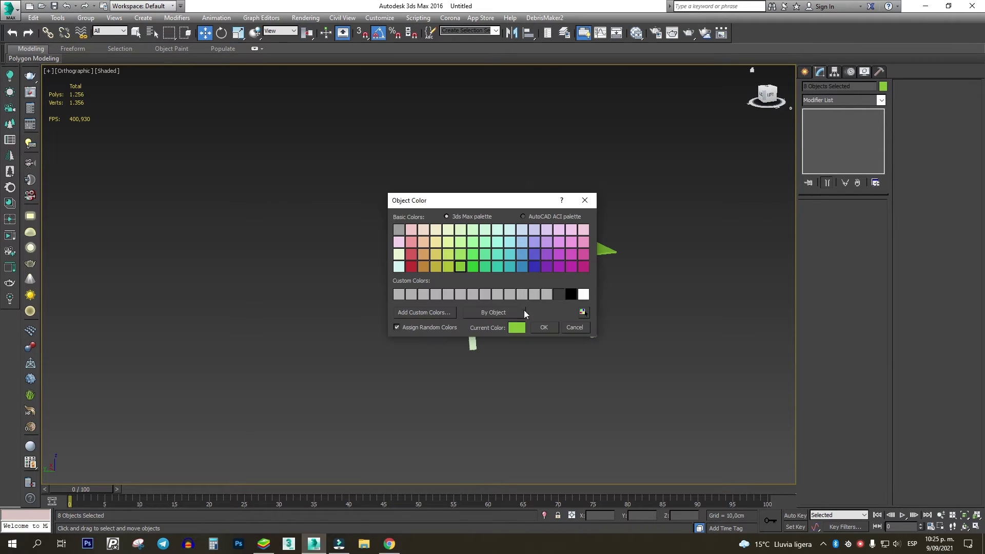
{"action": "left_click", "coordinate": [460, 266]}
{"action": "left_click", "coordinate": [543, 325]}
{"action": "middle_click_drag", "start_coordinate": [536, 271], "coordinate": [508, 276], "text": "alt"}
Step: Move the vertices at one short end of the tabletop outward along Y to about 114.6 cm
{"action": "left_click", "coordinate": [519, 258]}
{"action": "scroll", "coordinate": [520, 258], "scroll_direction": "up", "scroll_amount": 3}
{"action": "key", "text": "1"}
{"action": "left_click_drag", "start_coordinate": [457, 180], "coordinate": [361, 317]}
{"action": "scroll", "coordinate": [381, 296], "scroll_direction": "up", "scroll_amount": 3}
{"action": "scroll", "coordinate": [342, 286], "scroll_direction": "down", "scroll_amount": 4}
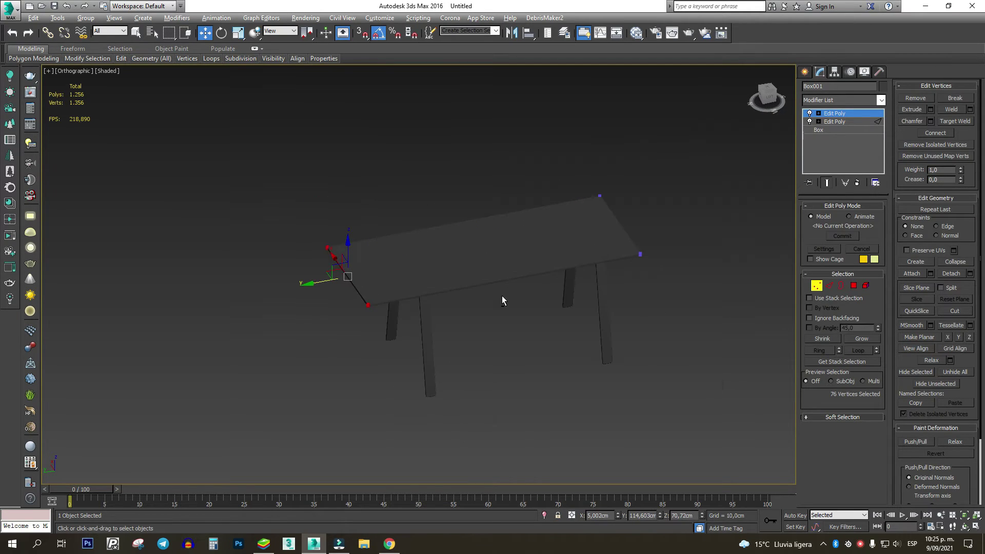
Step: Move the vertices at the tabletop's opposite end outward along Y to about -68.4 cm and fine-tune the overhang in wireframe
{"action": "middle_click_drag", "start_coordinate": [502, 296], "coordinate": [483, 289], "text": "alt"}
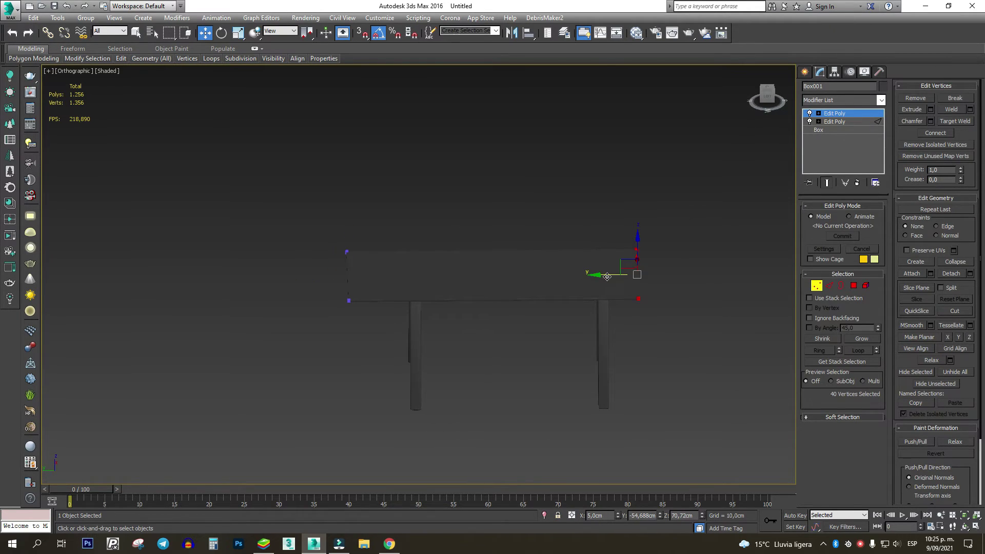
{"action": "middle_click_drag", "start_coordinate": [630, 278], "coordinate": [680, 114], "text": "alt"}
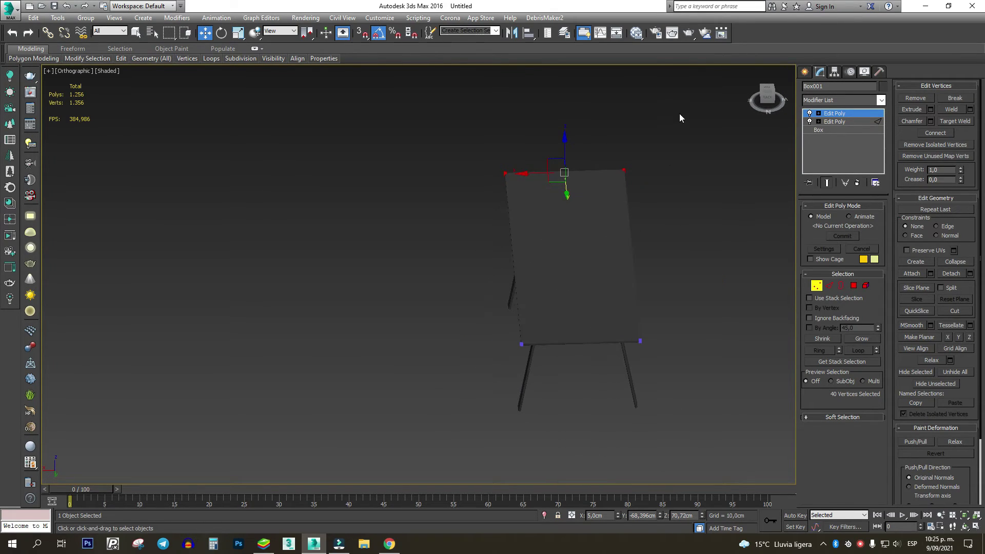
{"action": "key", "text": "F3"}
{"action": "left_click_drag", "start_coordinate": [602, 280], "coordinate": [608, 282]}
{"action": "left_click_drag", "start_coordinate": [486, 286], "coordinate": [479, 286]}
{"action": "key", "text": "1"}
{"action": "scroll", "coordinate": [523, 291], "scroll_direction": "down", "scroll_amount": 3}
{"action": "key", "text": "F3"}
Step: Select all the table objects and apply TurboSmooth to them, with edged faces shown
{"action": "mouse_move", "coordinate": [523, 291]}
{"action": "middle_mouse_down", "text": "alt"}
{"action": "mouse_move", "coordinate": [566, 302]}
{"action": "mouse_move", "coordinate": [518, 268]}
{"action": "mouse_move", "coordinate": [543, 254]}
{"action": "mouse_move", "coordinate": [590, 264]}
{"action": "middle_mouse_up", "text": "alt"}
{"action": "scroll", "coordinate": [569, 295], "scroll_direction": "up", "scroll_amount": 3}
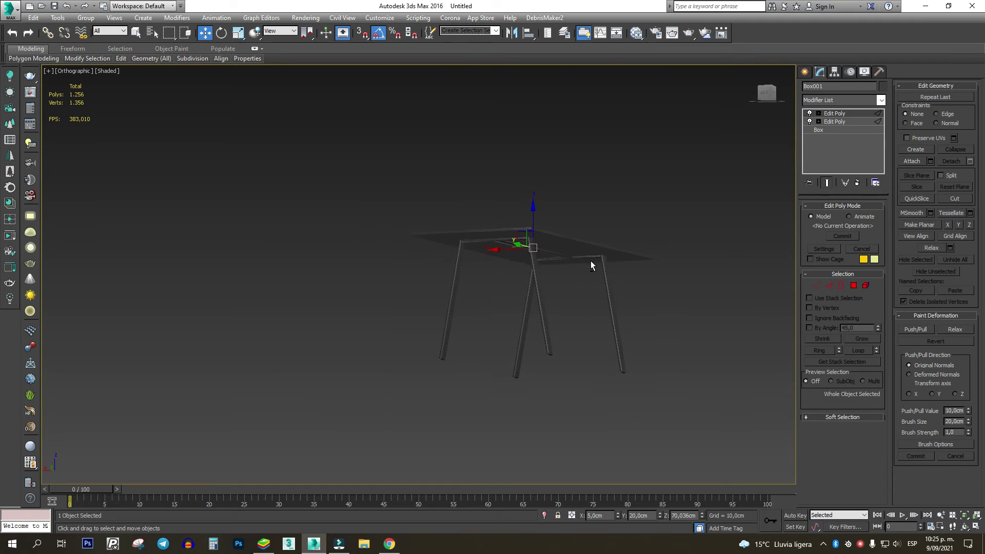
{"action": "left_click_drag", "start_coordinate": [718, 162], "coordinate": [395, 405]}
{"action": "scroll", "coordinate": [504, 361], "scroll_direction": "up", "scroll_amount": 4}
{"action": "middle_click_drag", "start_coordinate": [504, 361], "coordinate": [623, 320], "text": "alt"}
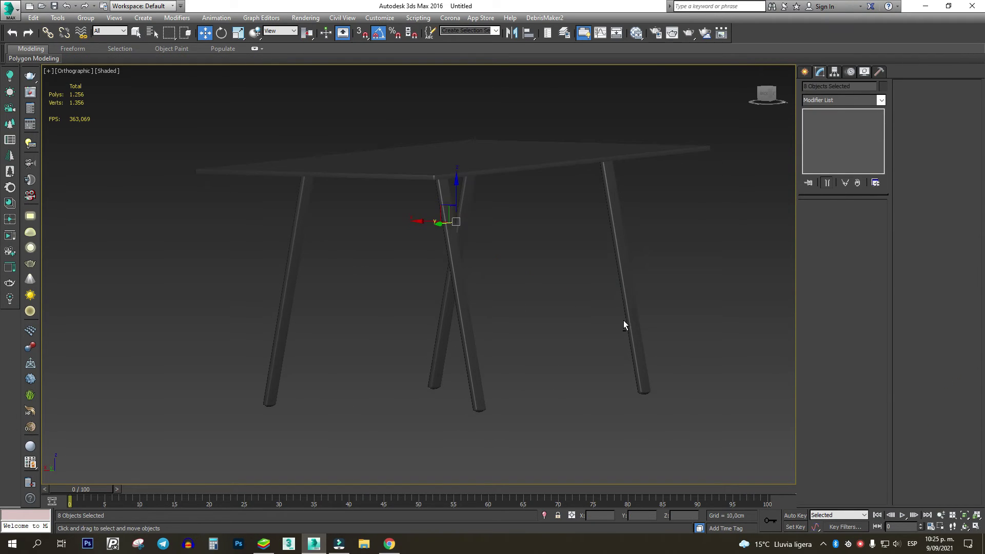
{"action": "left_click", "coordinate": [881, 100]}
{"action": "scroll", "coordinate": [830, 368], "scroll_direction": "down", "scroll_amount": 5}
{"action": "left_click", "coordinate": [829, 374]}
{"action": "key", "text": "F4"}
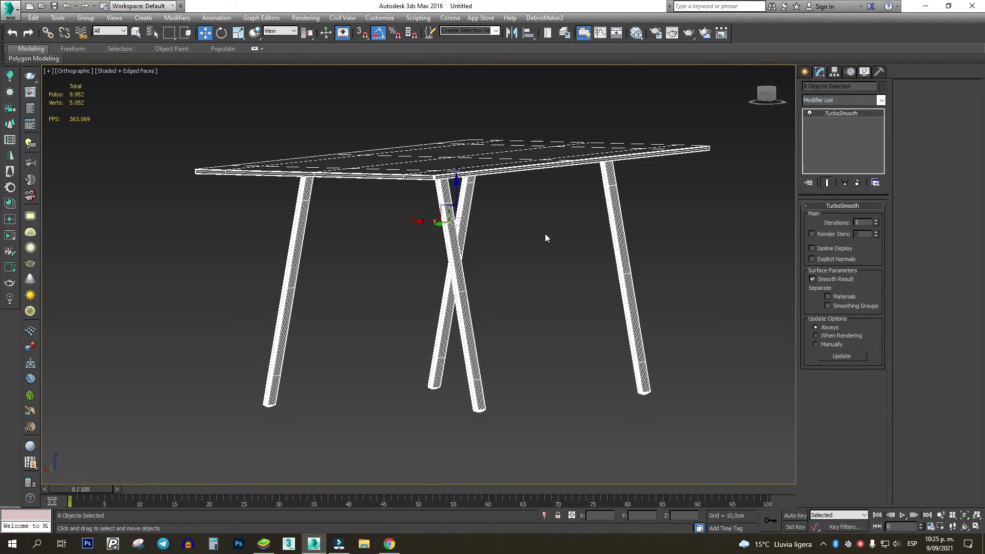
Step: Check the smoothed tabletop corners with and without edges, and delete TurboSmooth from all the table objects
{"action": "key", "text": "F4"}
{"action": "mouse_move", "coordinate": [554, 244]}
{"action": "middle_mouse_down", "text": "alt"}
{"action": "mouse_move", "coordinate": [516, 262]}
{"action": "mouse_move", "coordinate": [543, 280]}
{"action": "mouse_move", "coordinate": [513, 310]}
{"action": "mouse_move", "coordinate": [410, 291]}
{"action": "mouse_move", "coordinate": [470, 181]}
{"action": "mouse_move", "coordinate": [521, 184]}
{"action": "mouse_move", "coordinate": [563, 215]}
{"action": "mouse_move", "coordinate": [543, 294]}
{"action": "mouse_move", "coordinate": [379, 286]}
{"action": "middle_mouse_up", "text": "alt"}
{"action": "scroll", "coordinate": [516, 262], "scroll_direction": "down", "scroll_amount": 4}
{"action": "scroll", "coordinate": [301, 287], "scroll_direction": "up", "scroll_amount": 5}
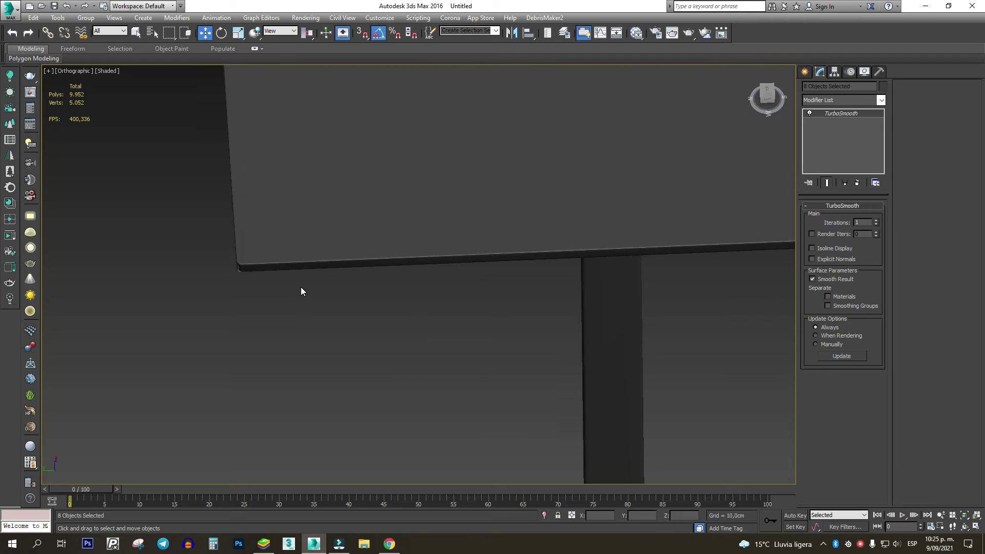
{"action": "scroll", "coordinate": [301, 288], "scroll_direction": "down", "scroll_amount": 4}
{"action": "scroll", "coordinate": [760, 299], "scroll_direction": "up", "scroll_amount": 5}
{"action": "key", "text": "F4"}
{"action": "right_click", "coordinate": [845, 112]}
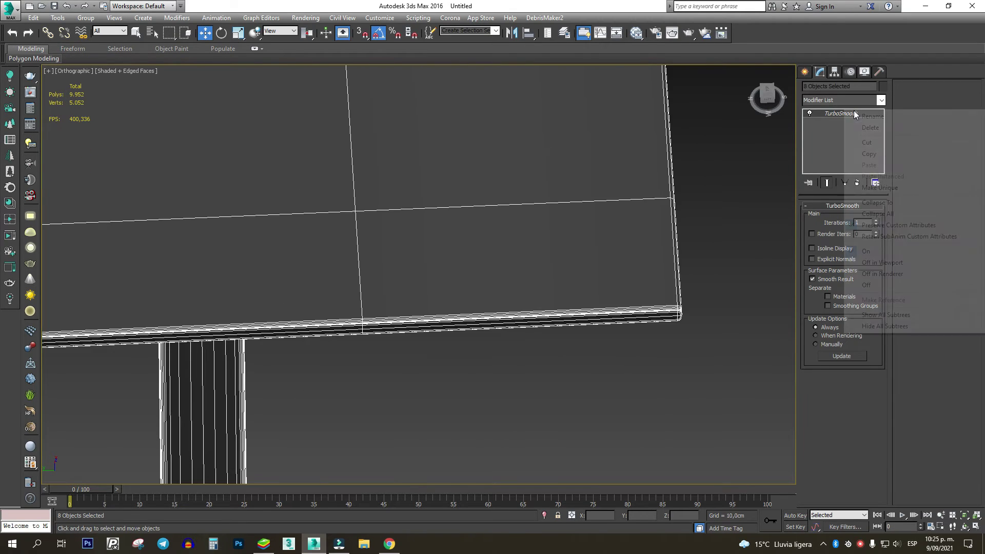
{"action": "left_click", "coordinate": [877, 128]}
Step: Add a Symmetry modifier to the tabletop with its mirror axis set to Y
{"action": "middle_click_drag", "start_coordinate": [710, 322], "coordinate": [682, 299], "text": "alt"}
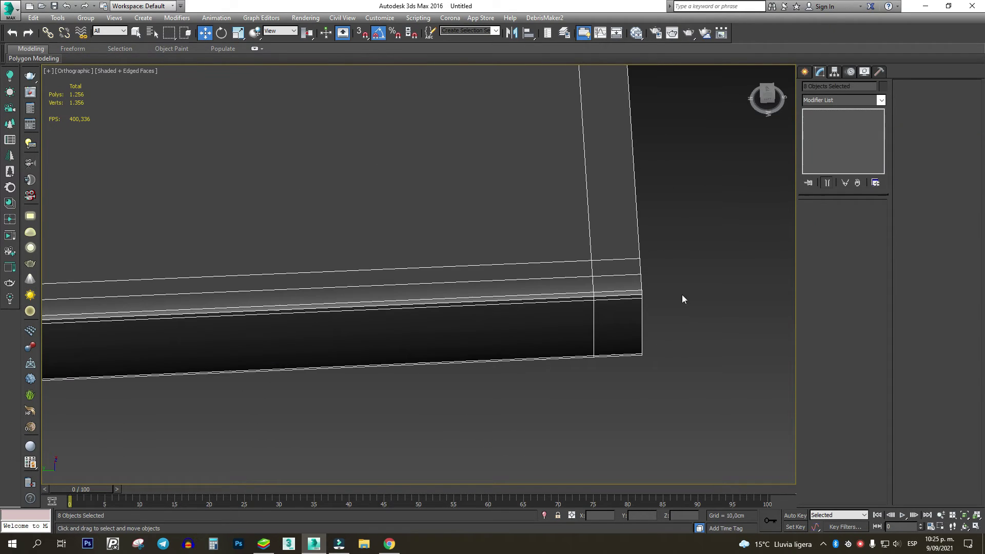
{"action": "left_click", "coordinate": [628, 300]}
{"action": "scroll", "coordinate": [682, 300], "scroll_direction": "down", "scroll_amount": 6}
{"action": "left_click", "coordinate": [881, 100]}
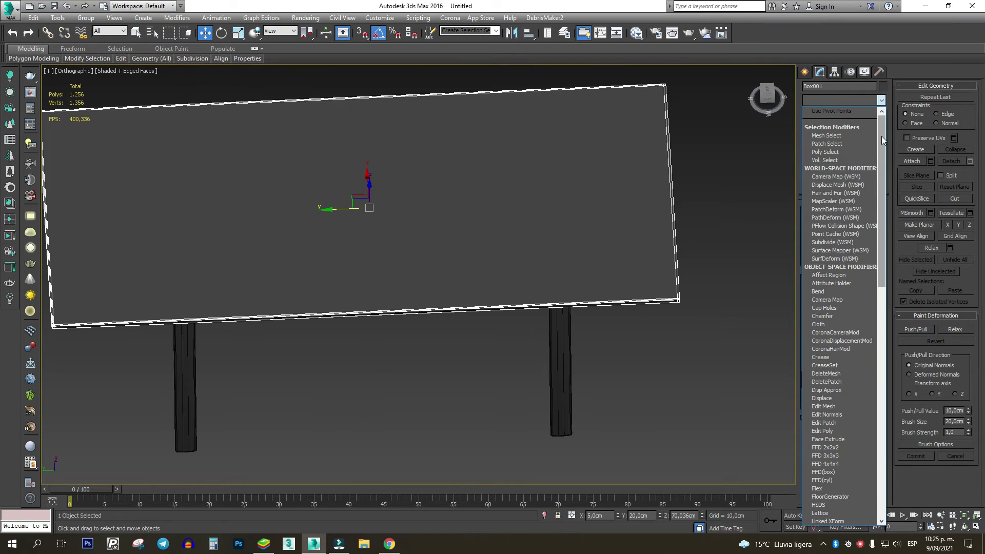
{"action": "scroll", "coordinate": [842, 359], "scroll_direction": "down", "scroll_amount": 5}
{"action": "left_click", "coordinate": [832, 352]}
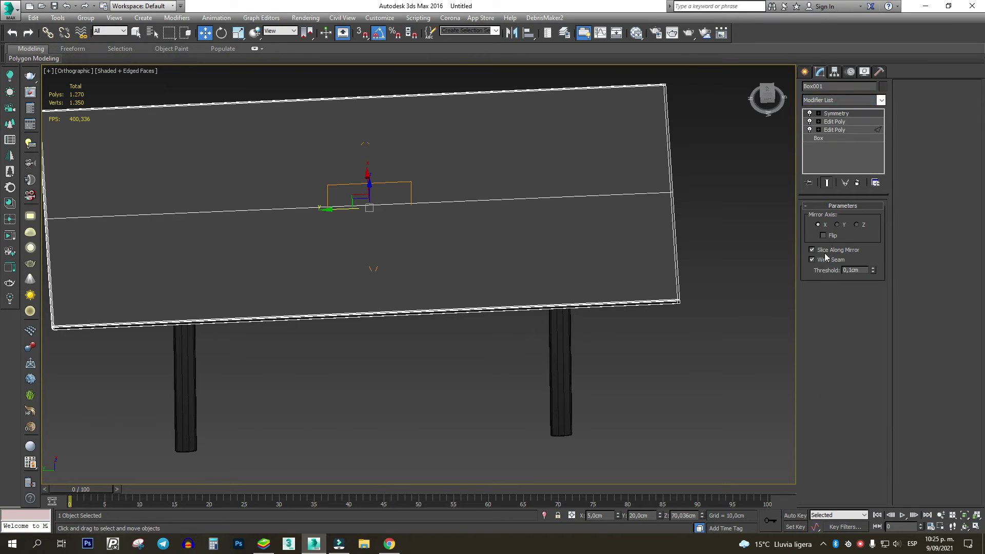
{"action": "left_click", "coordinate": [838, 224]}
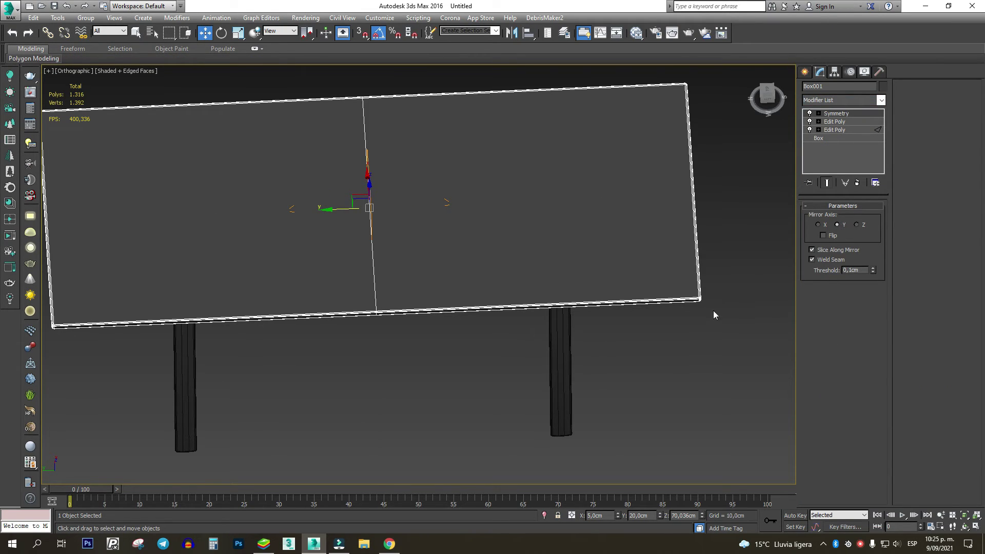
Step: Shift the tabletop's Symmetry mirror about 0.87 cm along Y and set its weld threshold to 0.01 cm
{"action": "scroll", "coordinate": [717, 241], "scroll_direction": "up", "scroll_amount": 3}
{"action": "scroll", "coordinate": [739, 282], "scroll_direction": "down", "scroll_amount": 6}
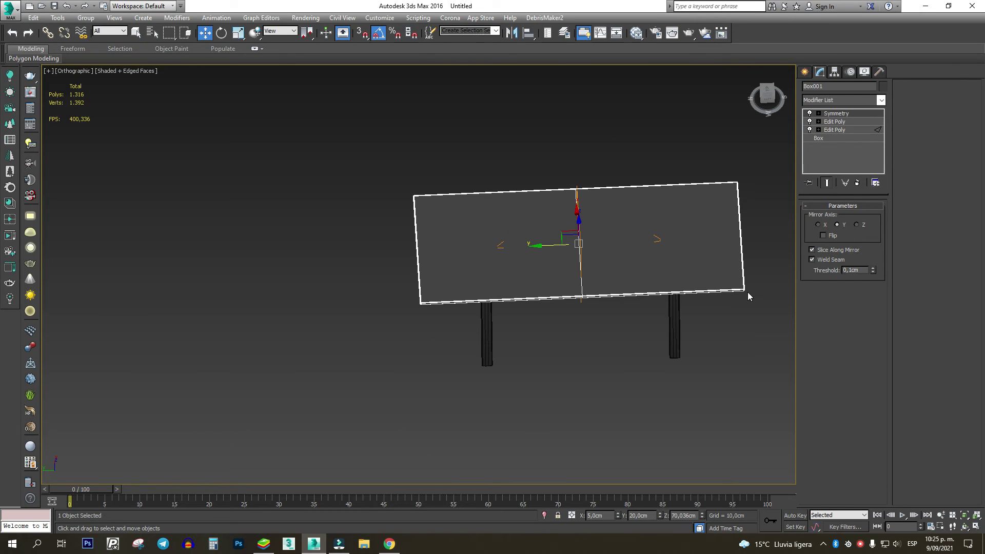
{"action": "left_click", "coordinate": [838, 116]}
{"action": "middle_click_drag", "start_coordinate": [616, 233], "coordinate": [554, 240]}
{"action": "scroll", "coordinate": [518, 248], "scroll_direction": "up", "scroll_amount": 3}
{"action": "left_click_drag", "start_coordinate": [484, 255], "coordinate": [481, 255]}
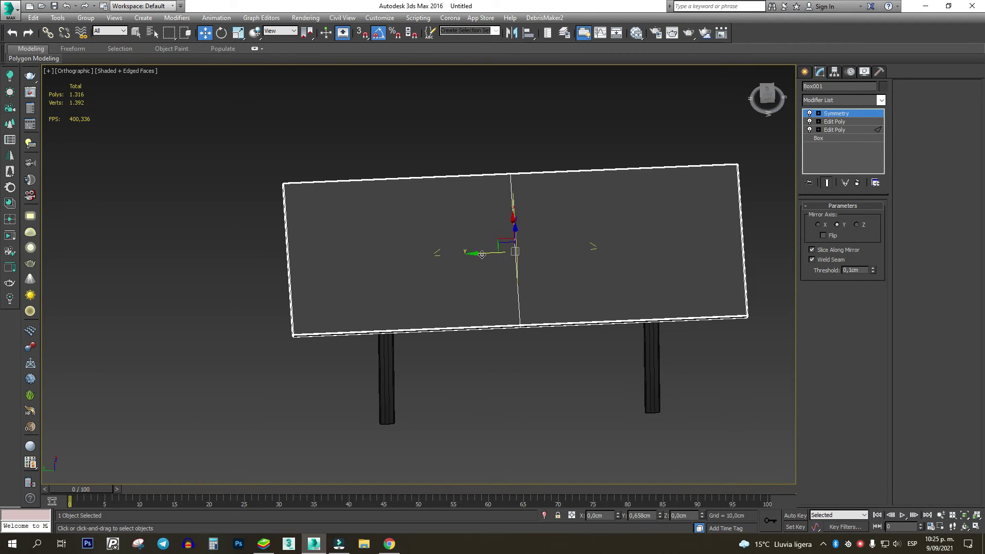
{"action": "scroll", "coordinate": [295, 342], "scroll_direction": "up", "scroll_amount": 5}
{"action": "scroll", "coordinate": [283, 319], "scroll_direction": "down", "scroll_amount": 4}
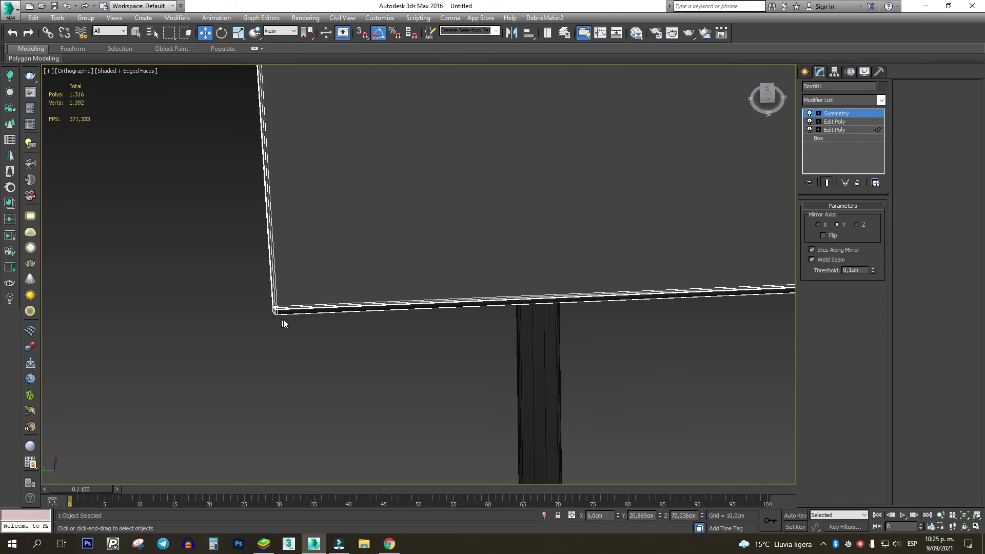
{"action": "middle_click_drag", "start_coordinate": [476, 288], "coordinate": [229, 286]}
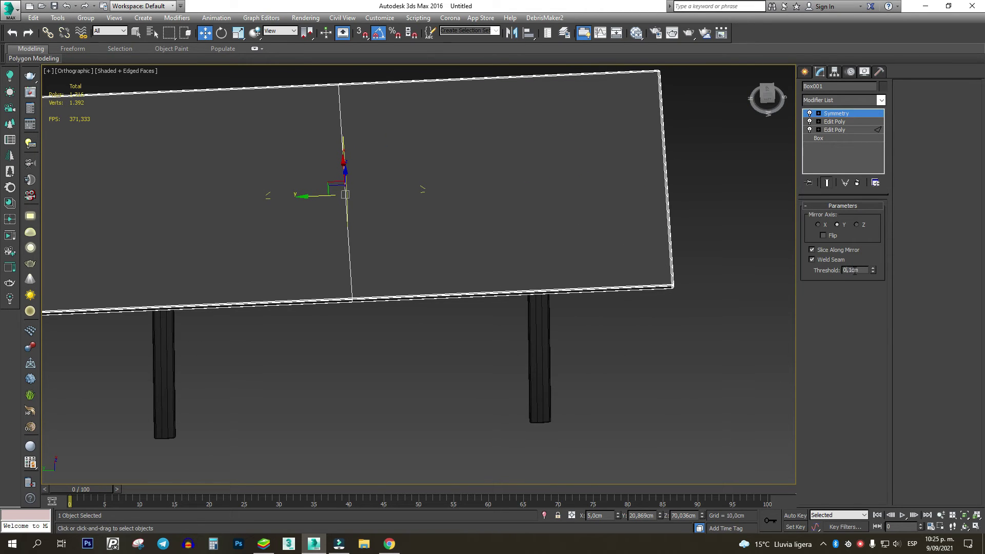
{"action": "scroll", "coordinate": [484, 312], "scroll_direction": "down", "scroll_amount": 4}
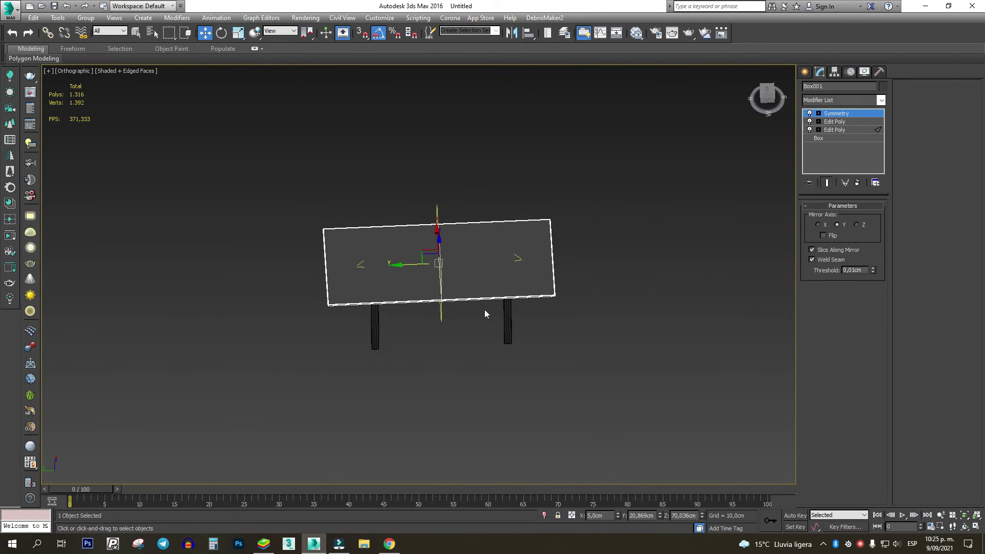
Step: Add an Edit Poly modifier to the tabletop and connect the ring of its central crosswise edge with a lengthwise edge loop
{"action": "middle_click_drag", "start_coordinate": [484, 312], "coordinate": [462, 281], "text": "alt"}
{"action": "scroll", "coordinate": [461, 281], "scroll_direction": "up", "scroll_amount": 3}
{"action": "left_click", "coordinate": [881, 100]}
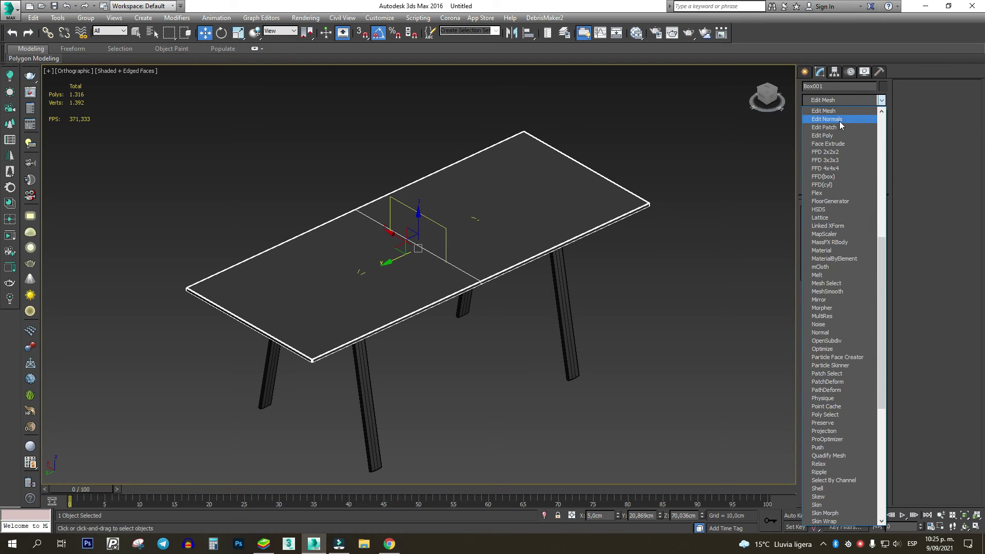
{"action": "left_click", "coordinate": [839, 130]}
{"action": "left_click", "coordinate": [439, 260]}
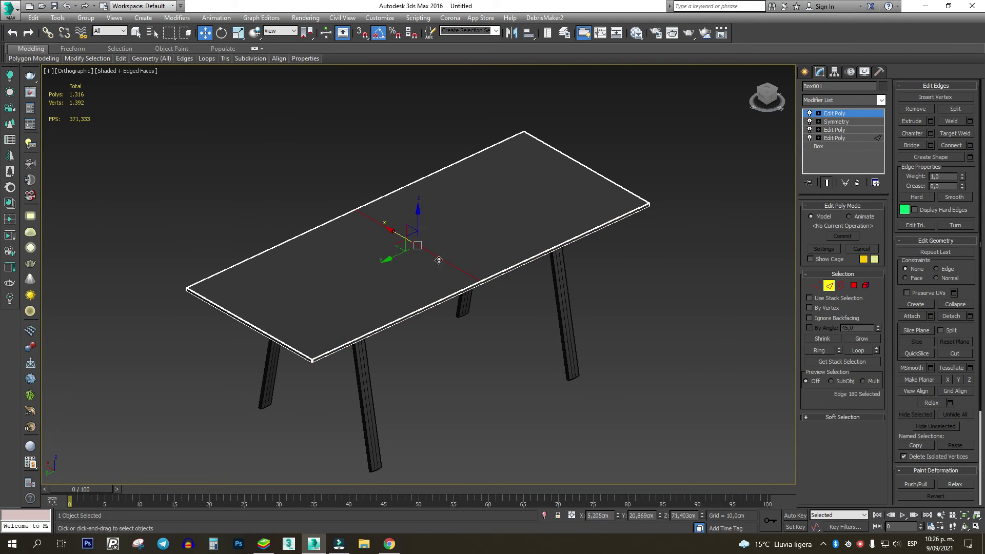
{"action": "left_click", "coordinate": [820, 351]}
{"action": "left_click", "coordinate": [956, 149]}
{"action": "left_click", "coordinate": [653, 202]}
{"action": "left_click", "coordinate": [829, 286]}
{"action": "scroll", "coordinate": [626, 224], "scroll_direction": "down", "scroll_amount": 3}
{"action": "middle_click_drag", "start_coordinate": [626, 227], "coordinate": [621, 222], "text": "alt"}
Step: Select all the table objects, apply TurboSmooth to them, and switch to plain shading
{"action": "key", "text": "ctrl+a"}
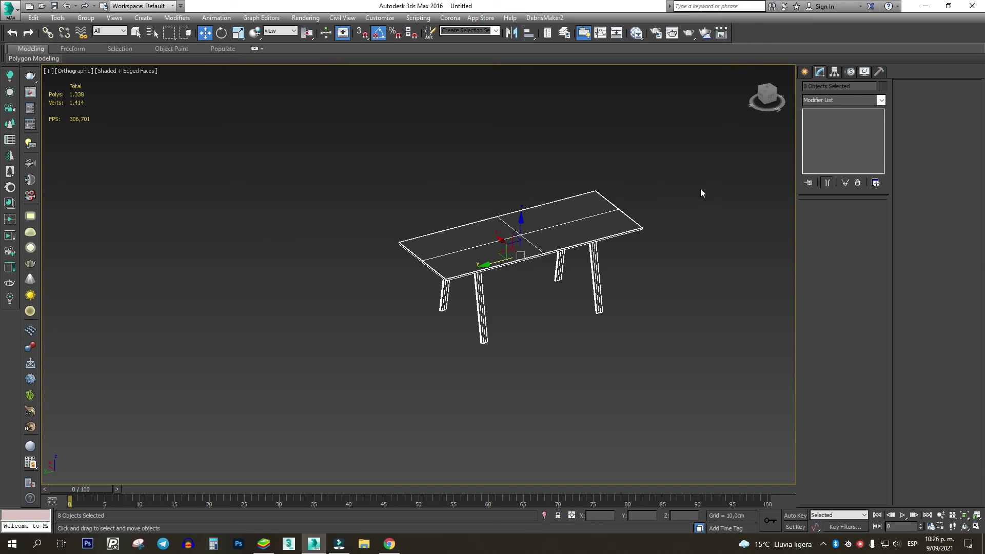
{"action": "left_click", "coordinate": [875, 102]}
{"action": "key", "text": "t"}
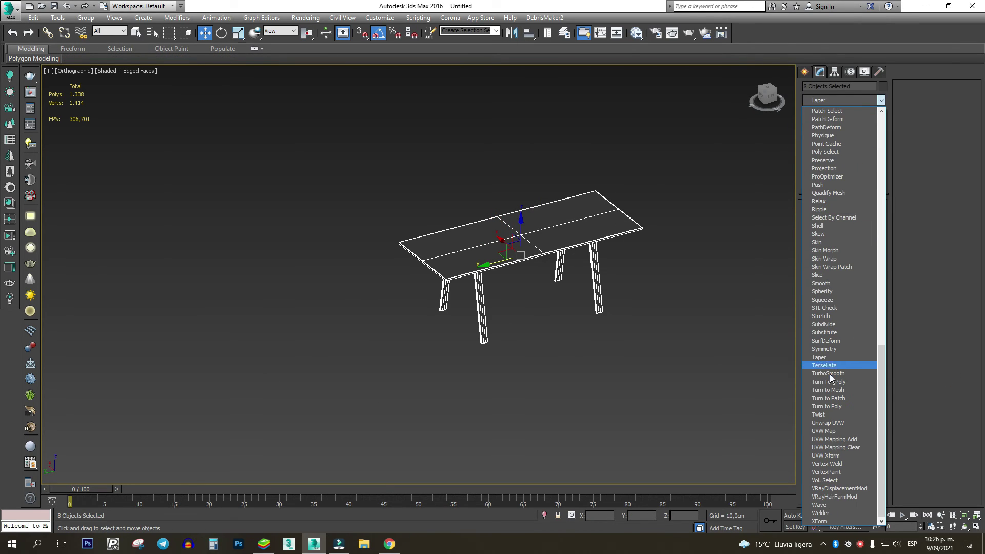
{"action": "left_click", "coordinate": [834, 376]}
{"action": "scroll", "coordinate": [464, 262], "scroll_direction": "up", "scroll_amount": 4}
{"action": "key", "text": "F4"}
{"action": "scroll", "coordinate": [507, 288], "scroll_direction": "down", "scroll_amount": 3}
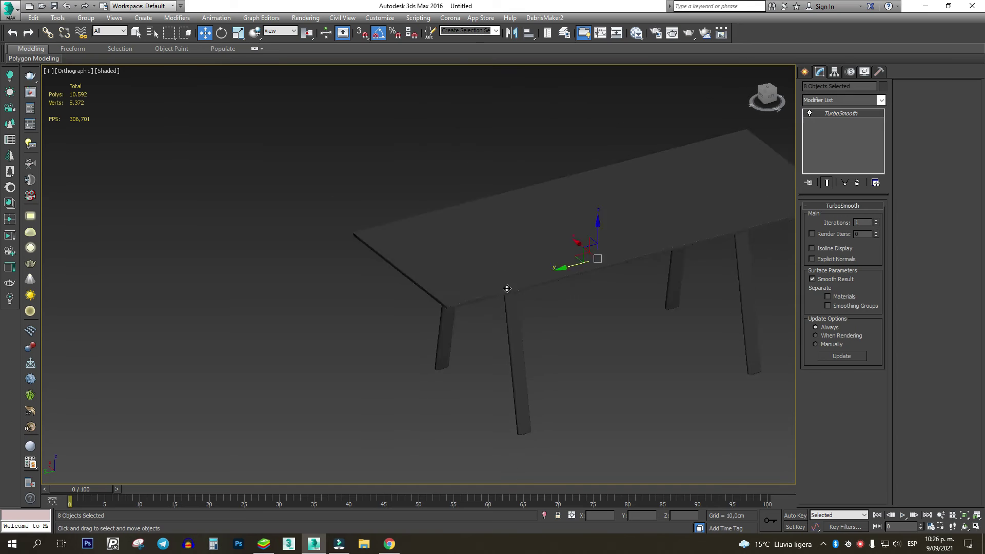
Step: Examine the smoothed tabletop corners, legs and support strips from above and underneath
{"action": "middle_click_drag", "start_coordinate": [644, 321], "coordinate": [607, 358], "text": "alt"}
{"action": "scroll", "coordinate": [610, 364], "scroll_direction": "up", "scroll_amount": 5}
{"action": "scroll", "coordinate": [677, 374], "scroll_direction": "down", "scroll_amount": 4}
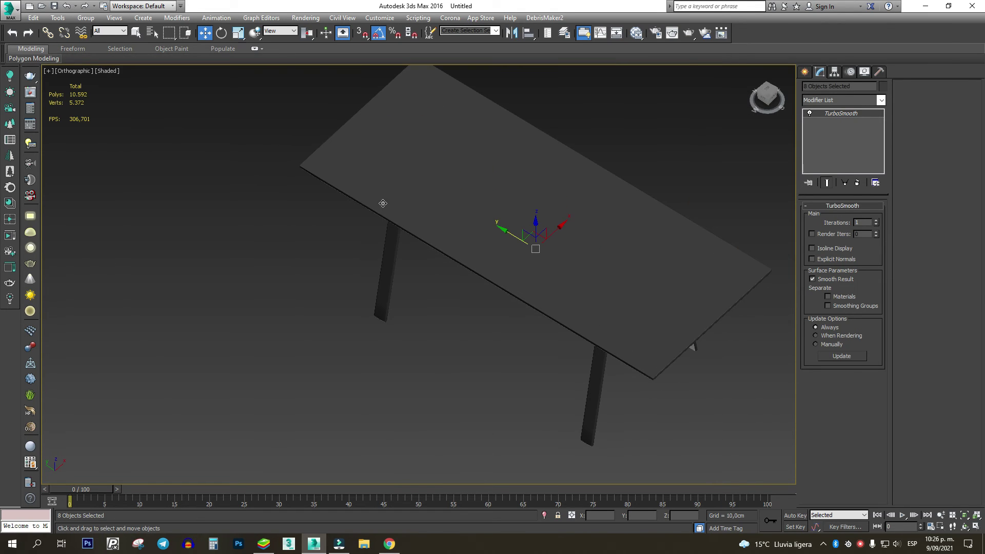
{"action": "scroll", "coordinate": [310, 160], "scroll_direction": "up", "scroll_amount": 4}
{"action": "scroll", "coordinate": [497, 259], "scroll_direction": "down", "scroll_amount": 7}
{"action": "middle_click_drag", "start_coordinate": [754, 393], "coordinate": [608, 179], "text": "alt"}
{"action": "scroll", "coordinate": [698, 280], "scroll_direction": "up", "scroll_amount": 4}
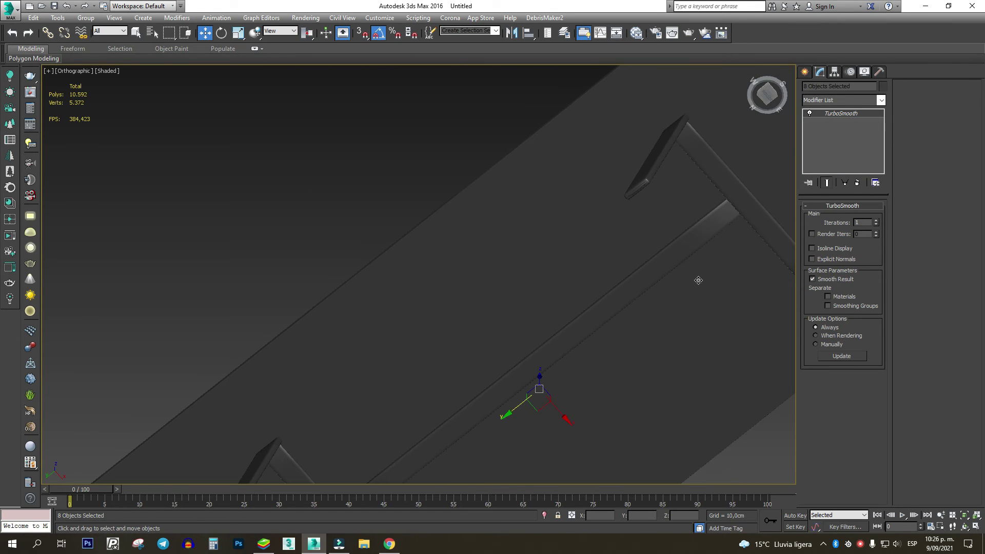
{"action": "scroll", "coordinate": [526, 201], "scroll_direction": "down", "scroll_amount": 4}
{"action": "middle_click_drag", "start_coordinate": [490, 248], "coordinate": [528, 264], "text": "alt"}
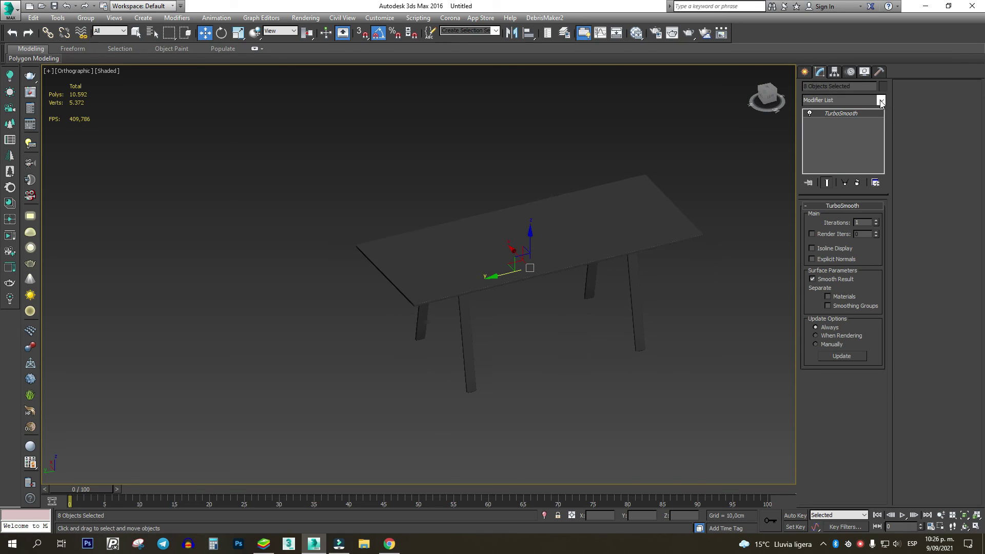
Step: Delete the TurboSmooth modifier from all the selected table objects
{"action": "right_click", "coordinate": [849, 114]}
{"action": "left_click", "coordinate": [870, 127]}
{"action": "middle_click_drag", "start_coordinate": [687, 279], "coordinate": [402, 278]}
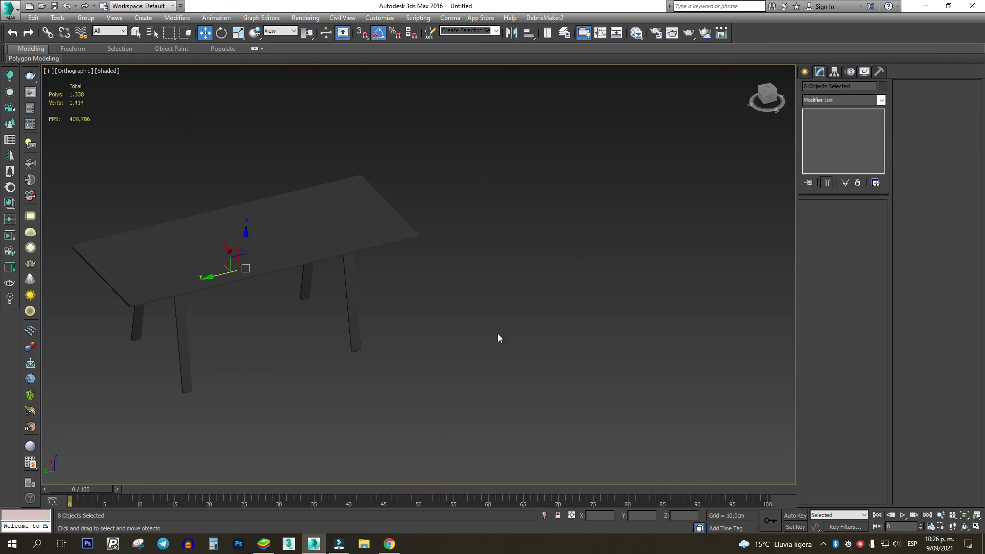
{"action": "middle_click_drag", "start_coordinate": [438, 151], "coordinate": [584, 197]}
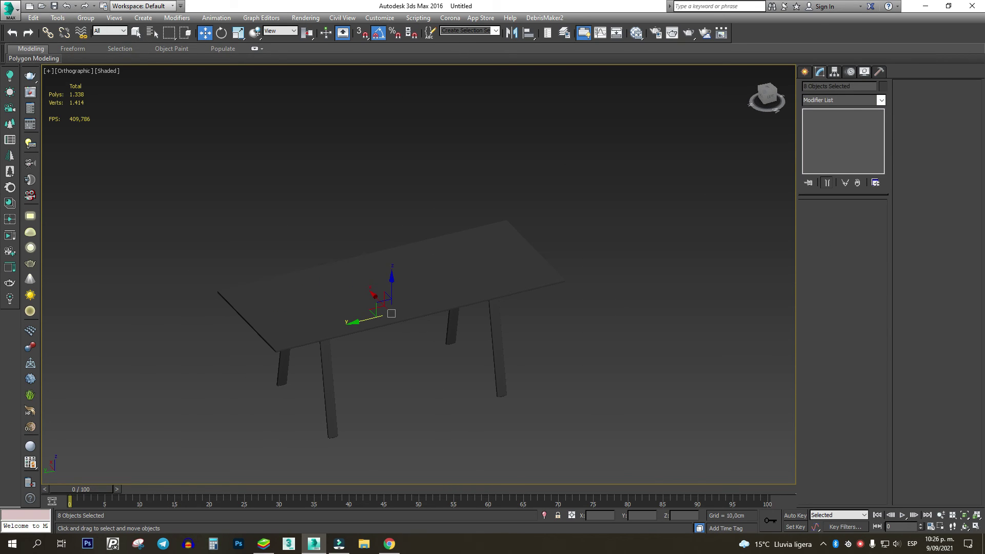